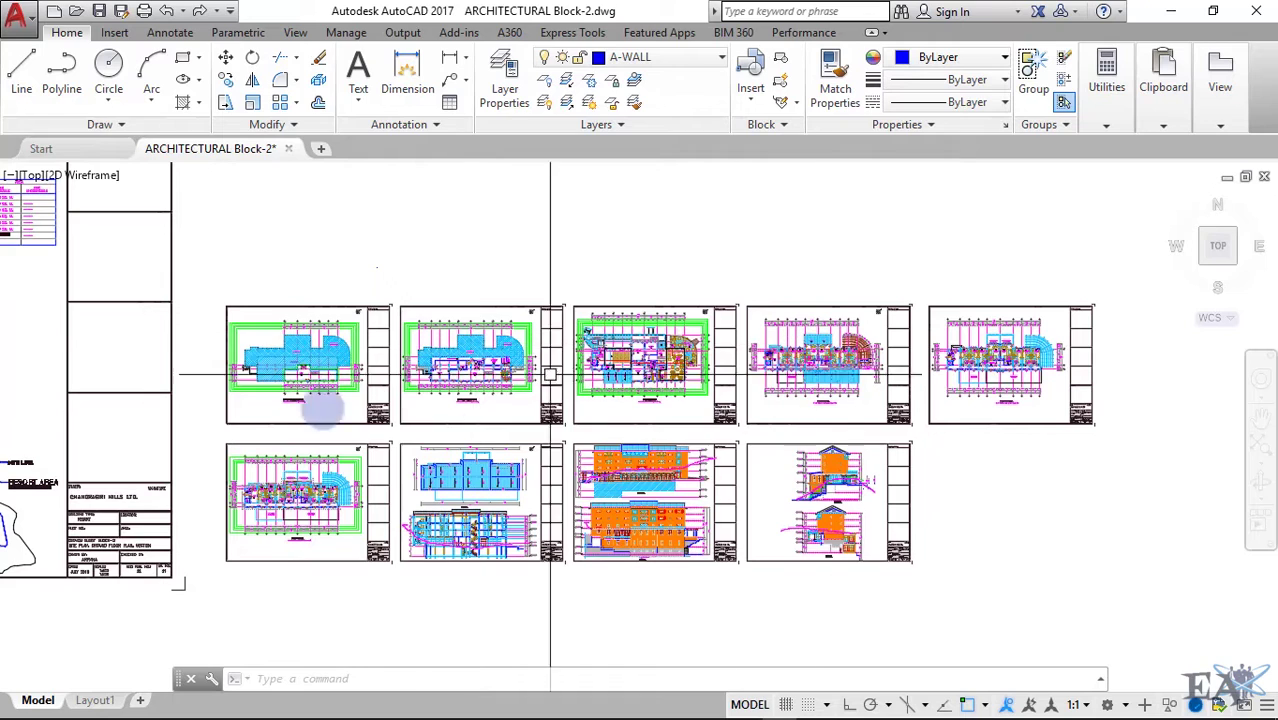
Examine the layouts of the lower and upper basement floor plans on the first two sheets.
left_click(602, 422)
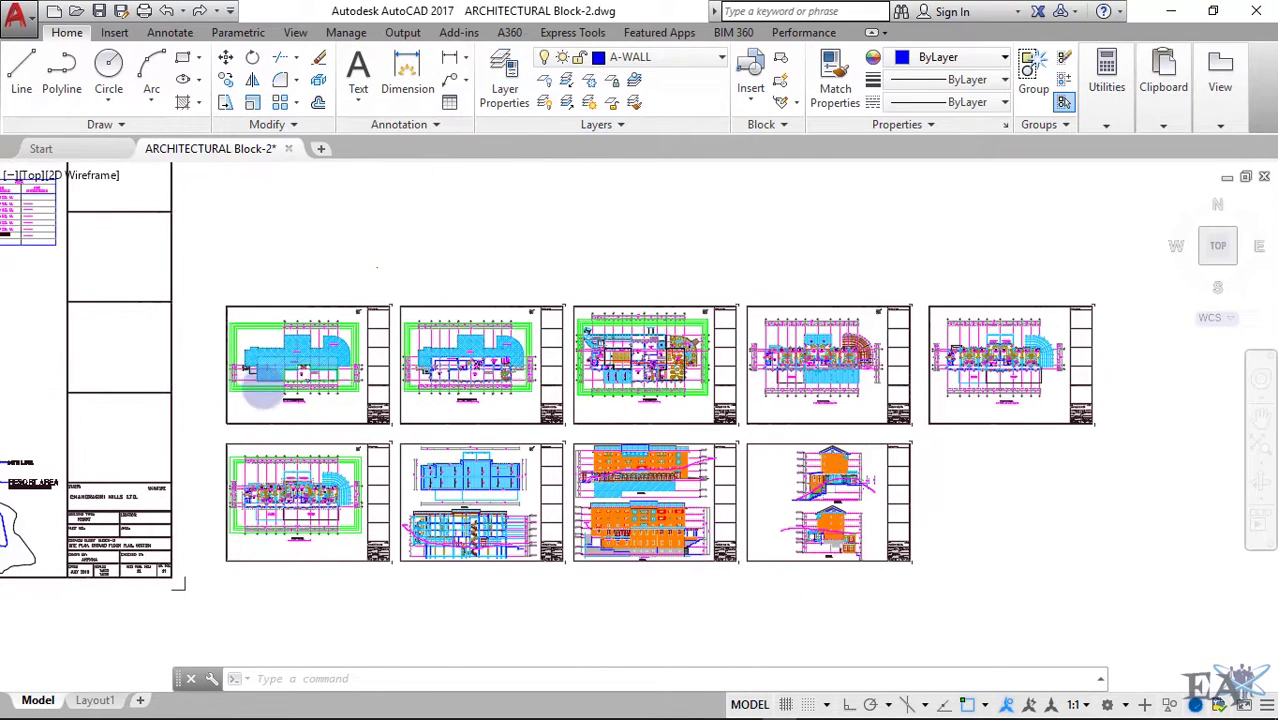
scroll(307, 436, "up", 5)
scroll(371, 436, "up", 3)
scroll(422, 442, "down", 3)
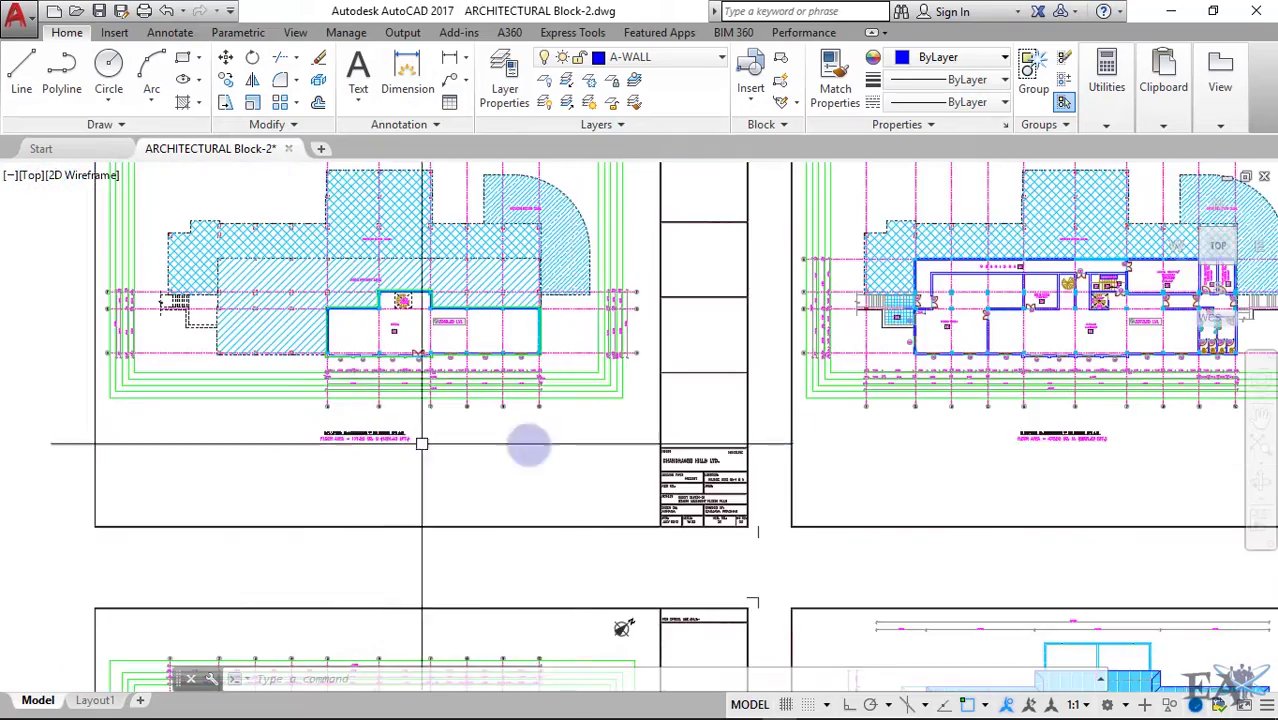
middle_click_drag(877, 446, 437, 463)
scroll(639, 456, "up", 1)
scroll(639, 456, "up", 2)
scroll(639, 456, "down", 6)
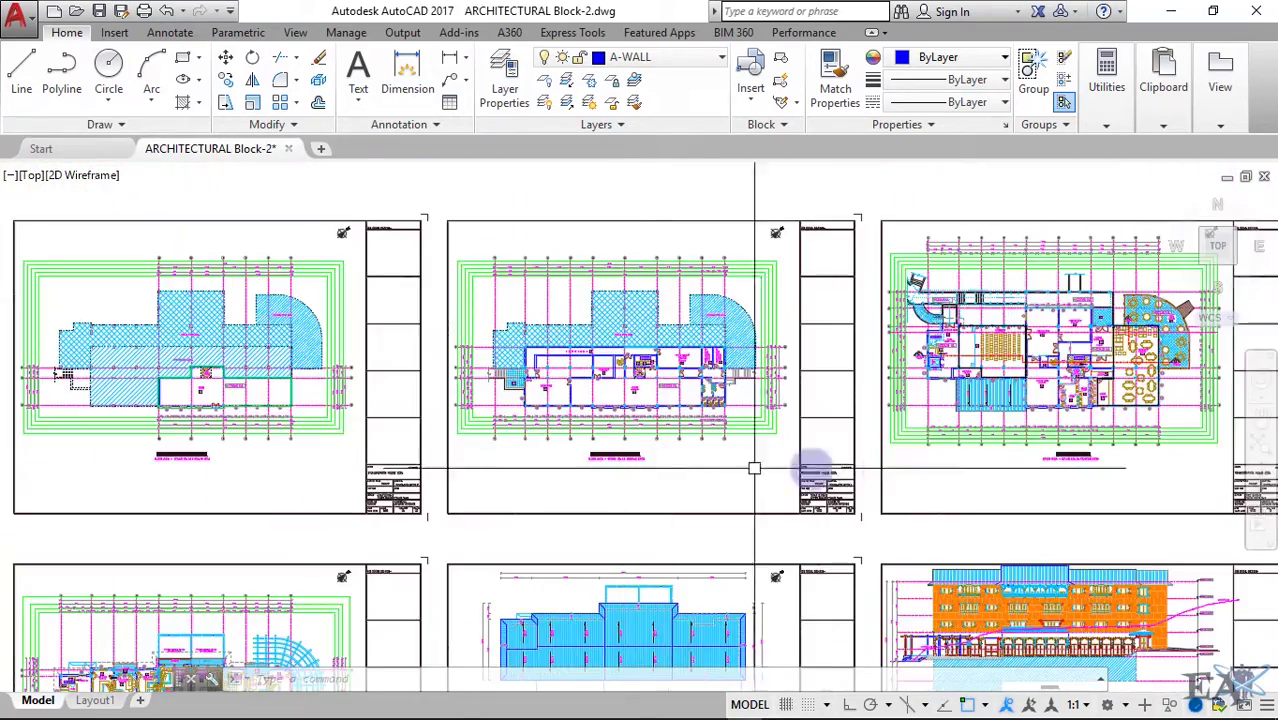
Examine the ground floor plan, focusing on the conference hall, the pre-function area and their doors.
middle_click_drag(822, 471, 449, 480)
scroll(562, 448, "up", 1)
scroll(605, 468, "up", 3)
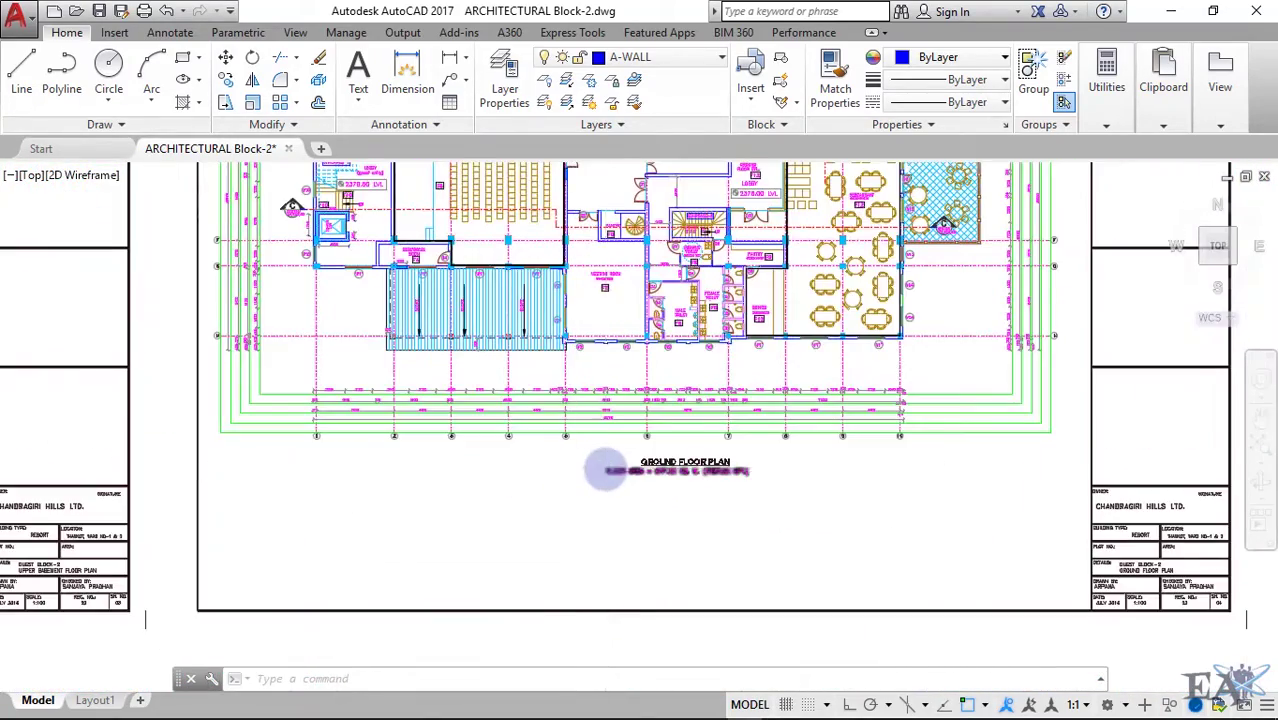
scroll(605, 468, "down", 3)
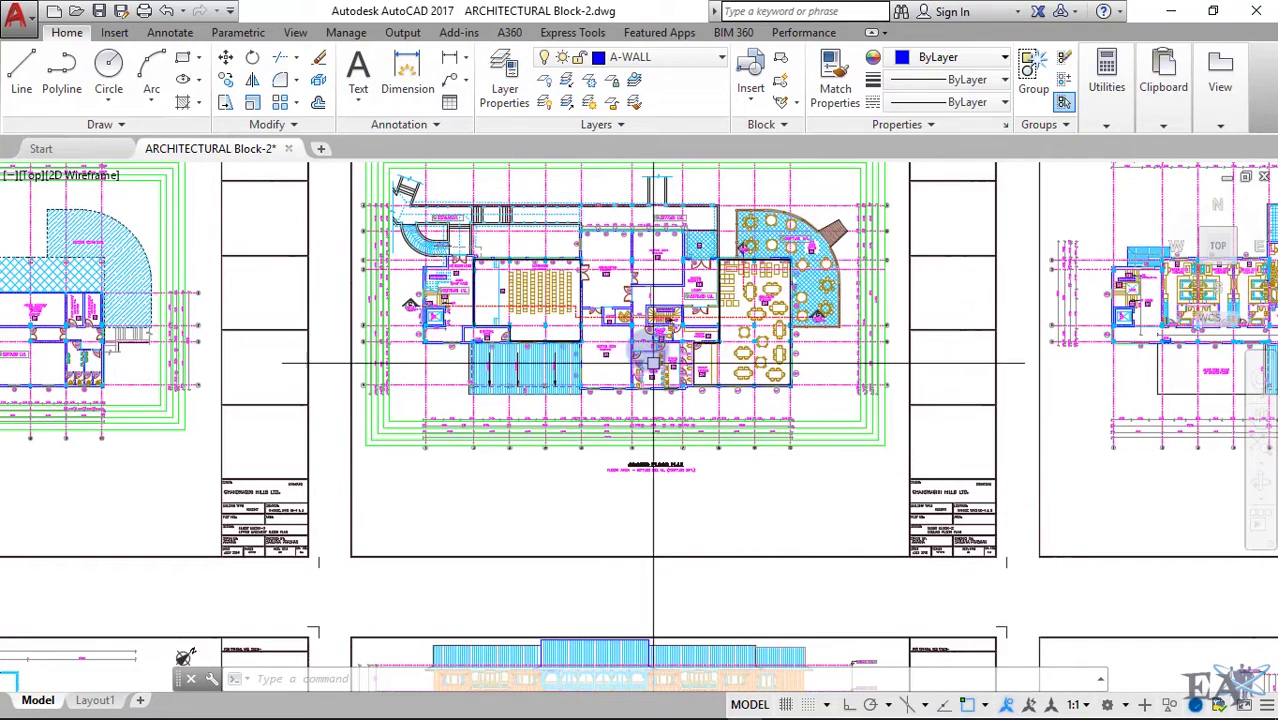
scroll(654, 363, "up", 4)
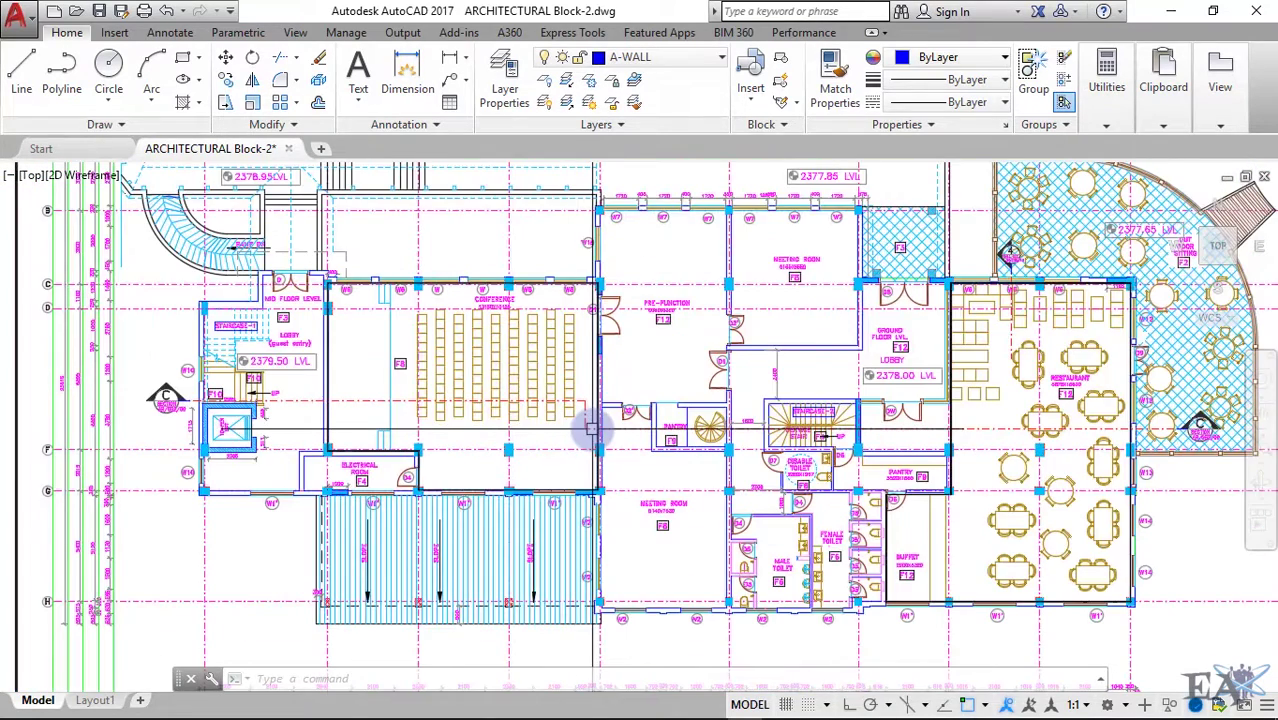
scroll(500, 285, "up", 3)
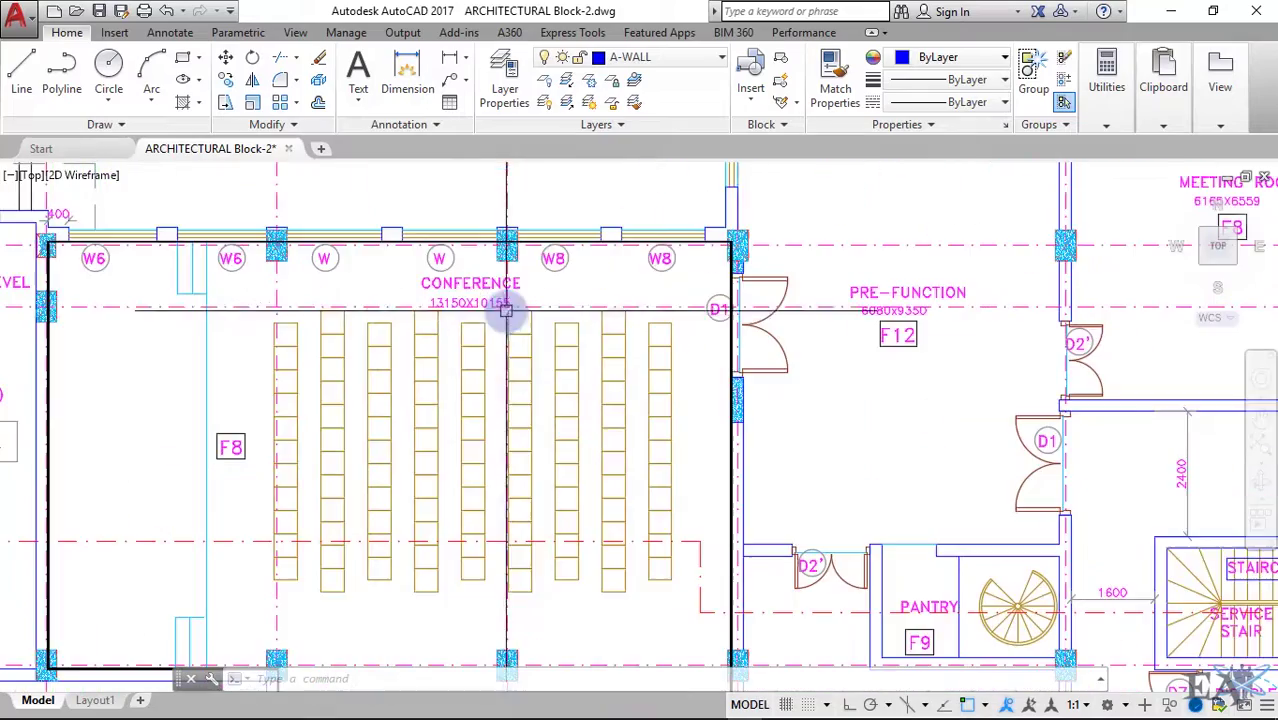
scroll(505, 316, "down", 3)
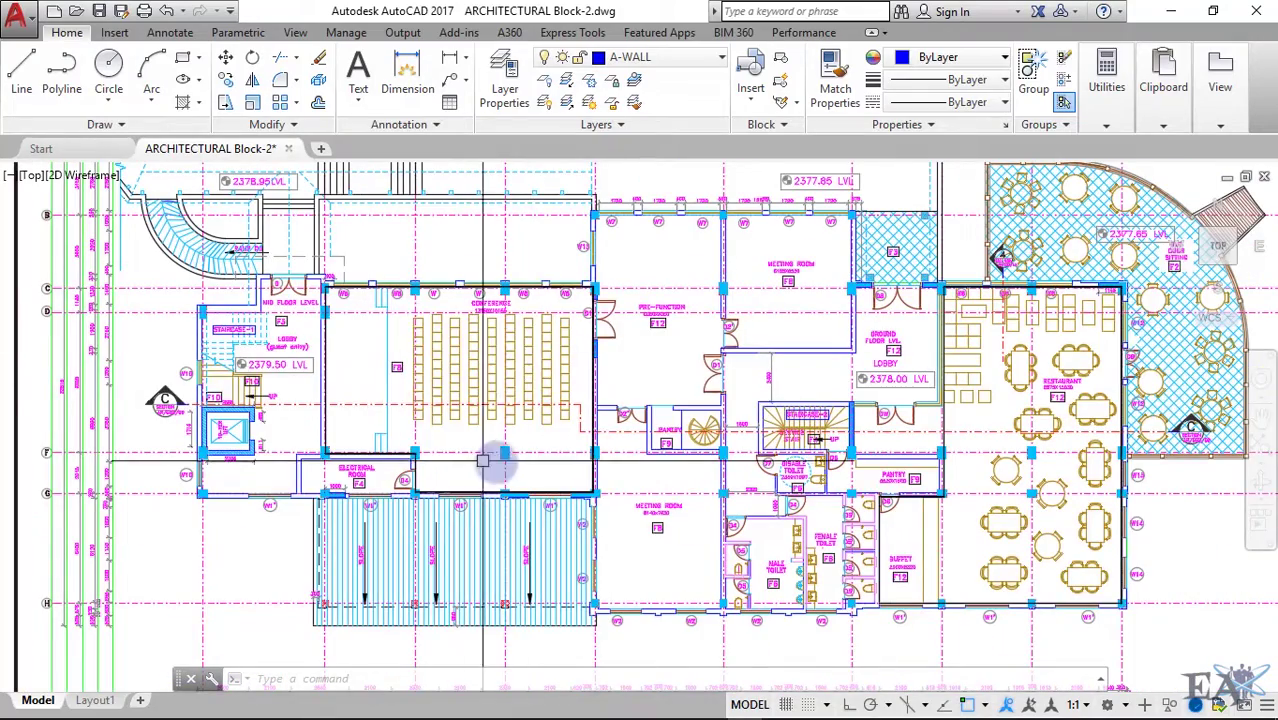
scroll(602, 328, "up", 4)
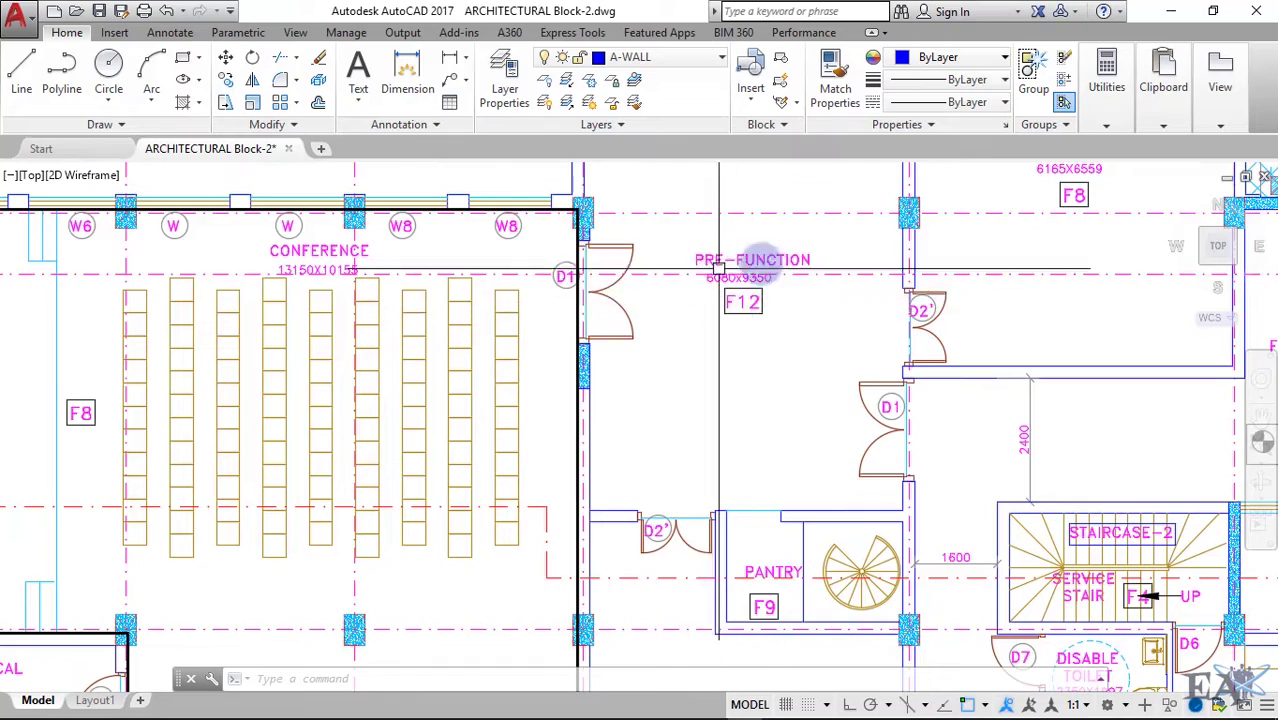
scroll(736, 318, "down", 3)
scroll(730, 388, "up", 4)
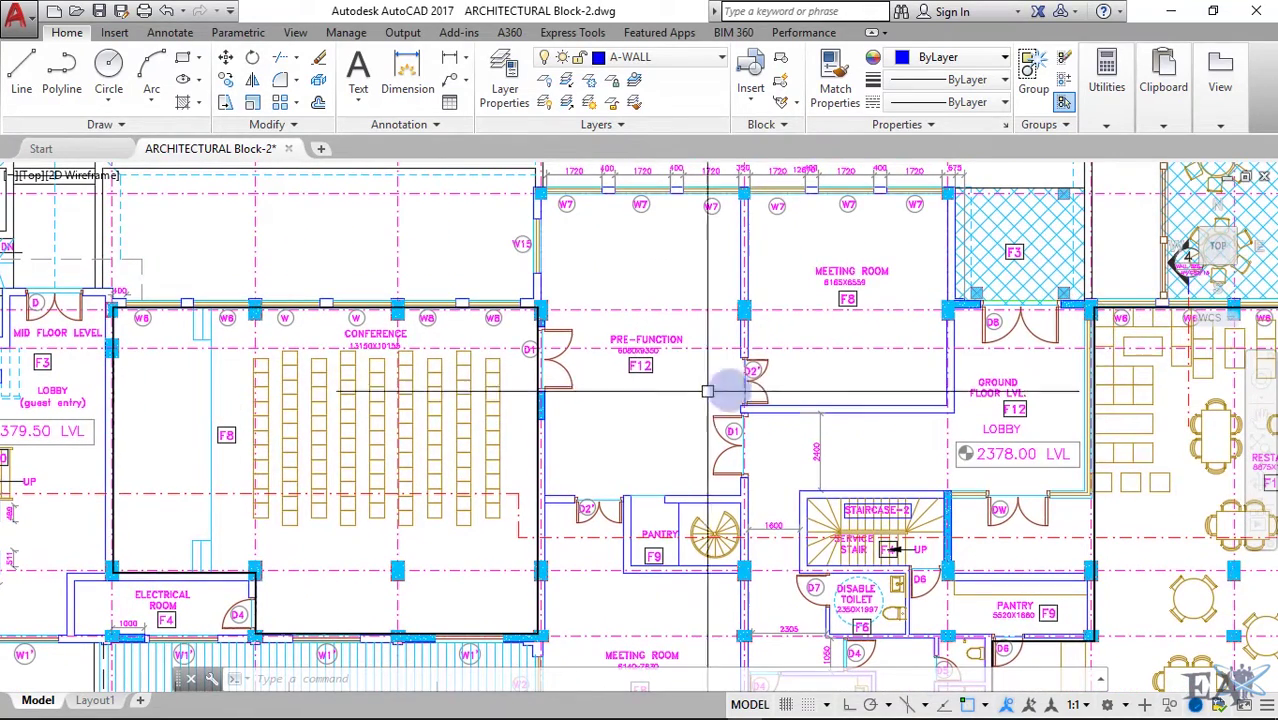
scroll(745, 375, "up", 4)
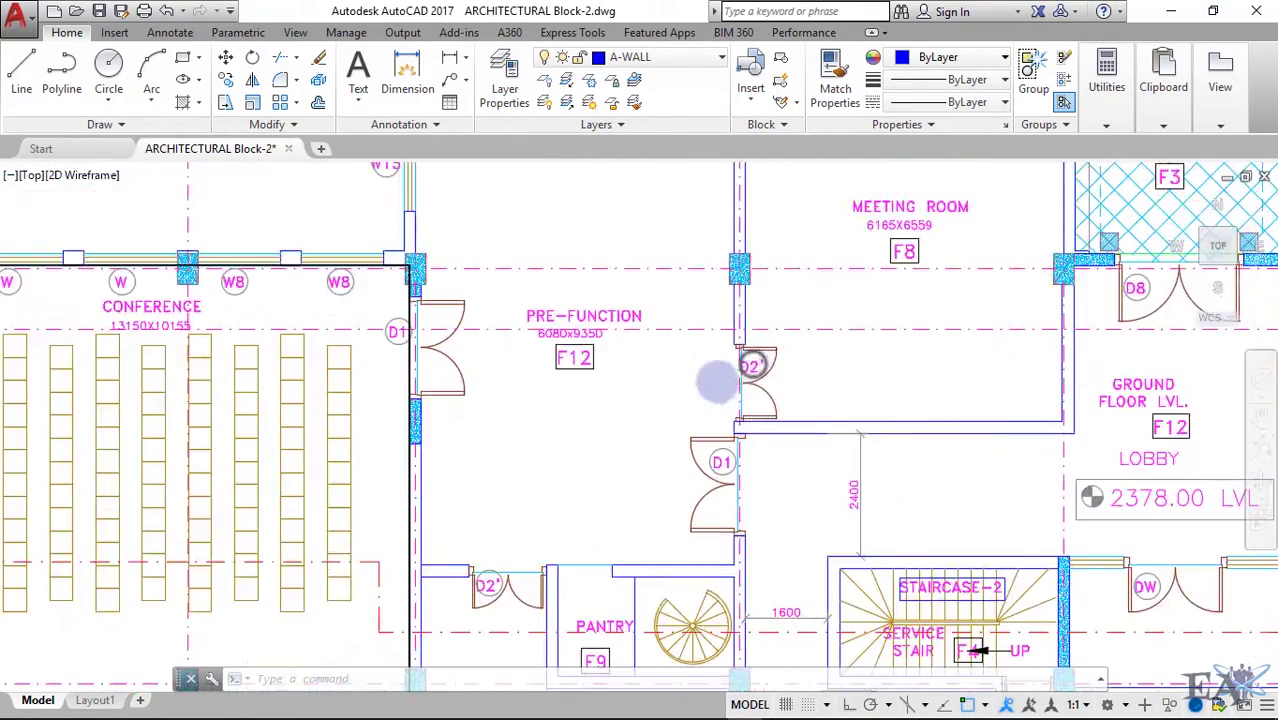
Examine the ground floor's meeting rooms, pantry, toilets, buffet and restaurant areas.
scroll(741, 381, "down", 2)
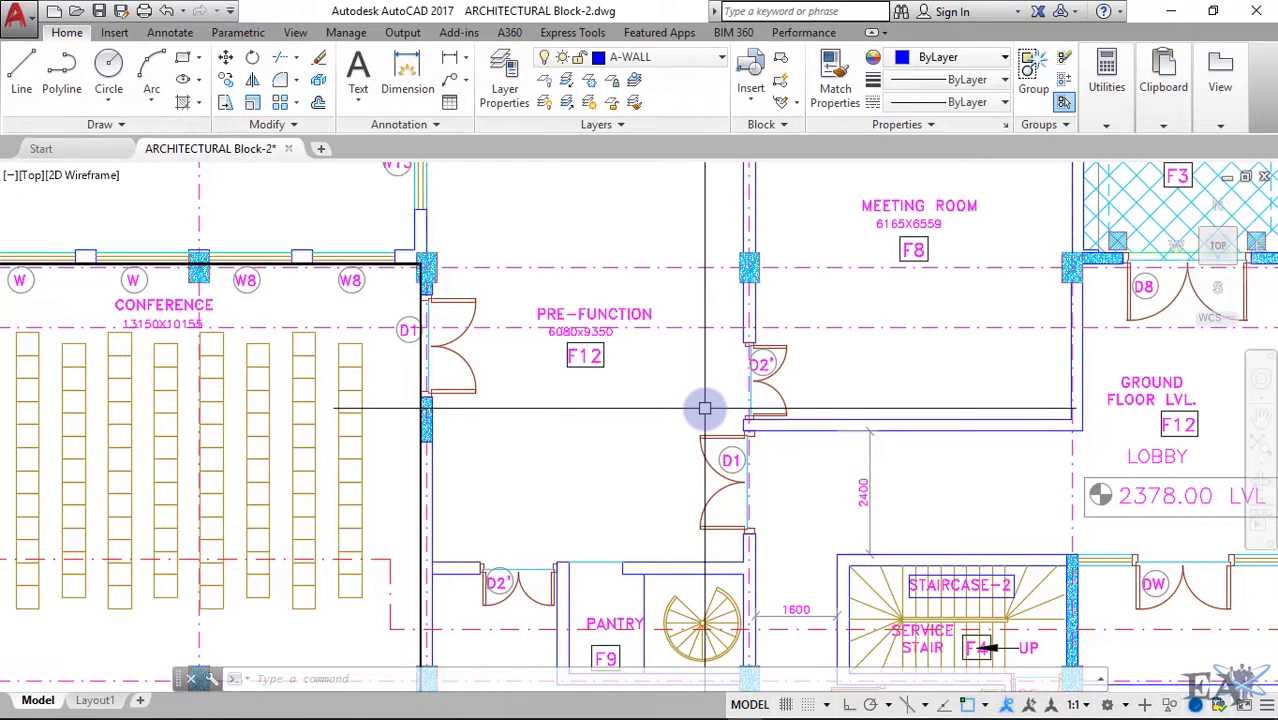
scroll(705, 408, "down", 1)
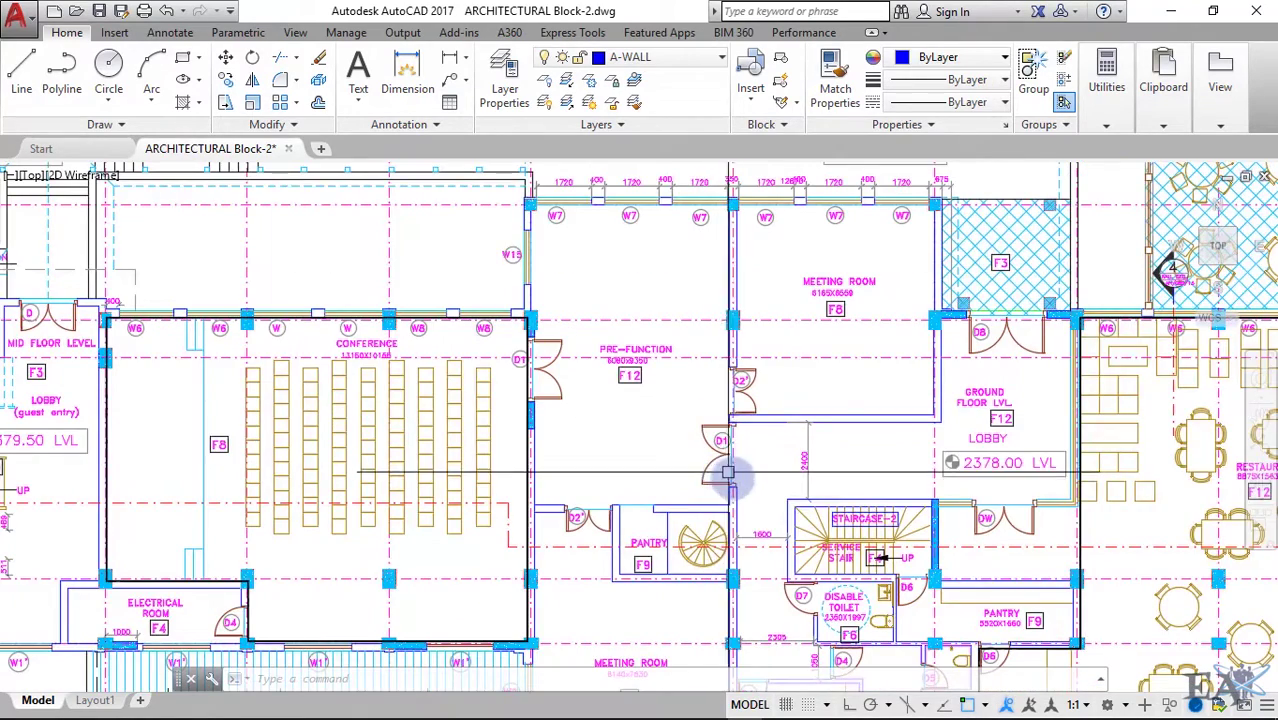
scroll(700, 420, "down", 3)
scroll(650, 368, "up", 3)
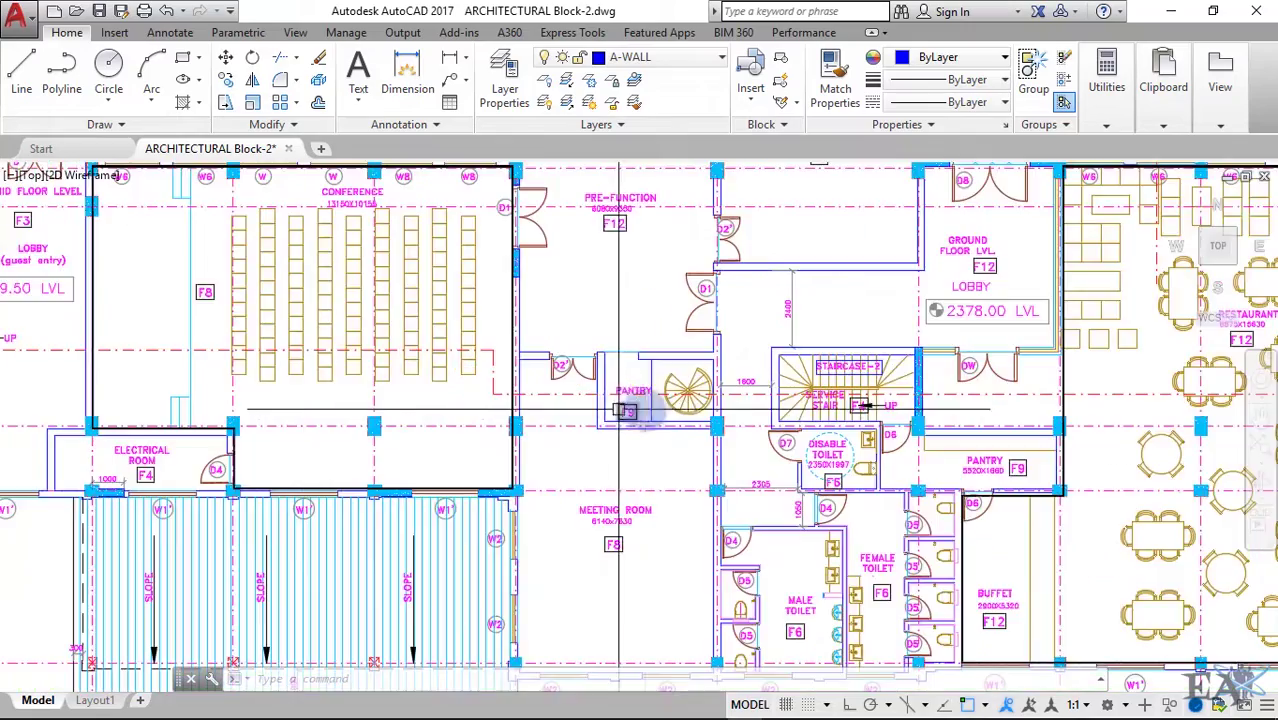
scroll(670, 460, "down", 3)
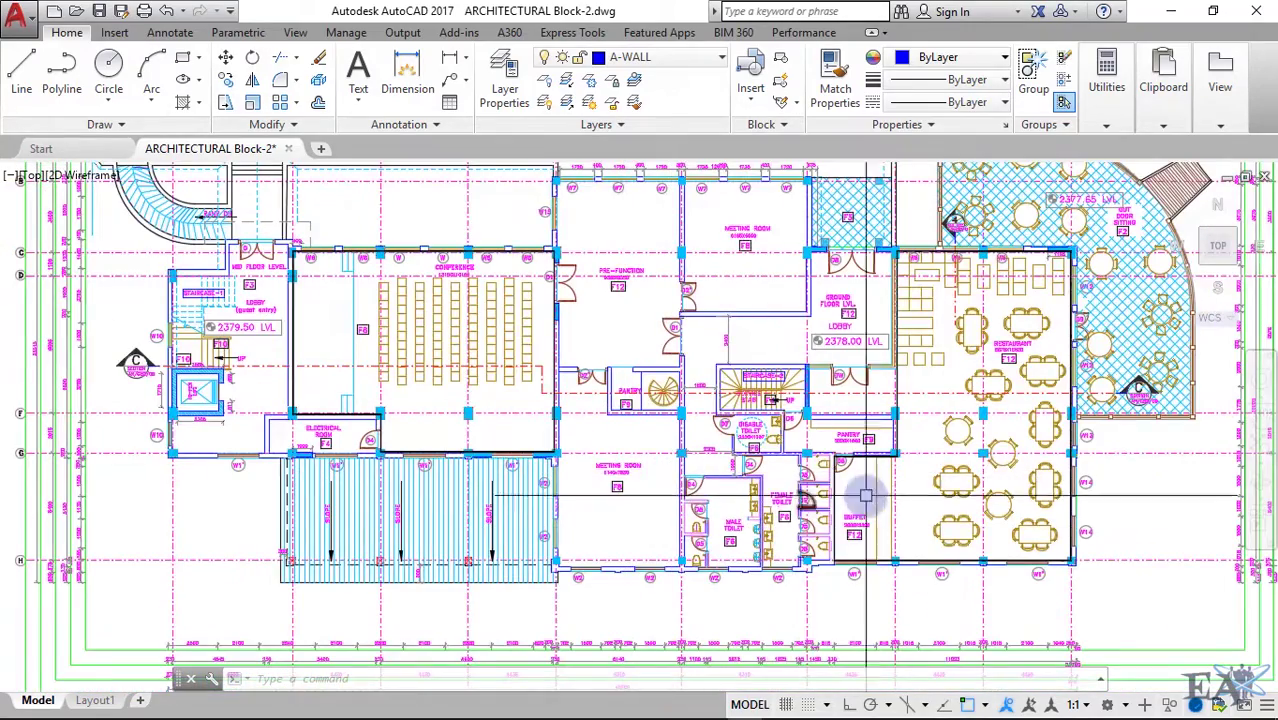
scroll(856, 508, "up", 2)
scroll(940, 447, "down", 2)
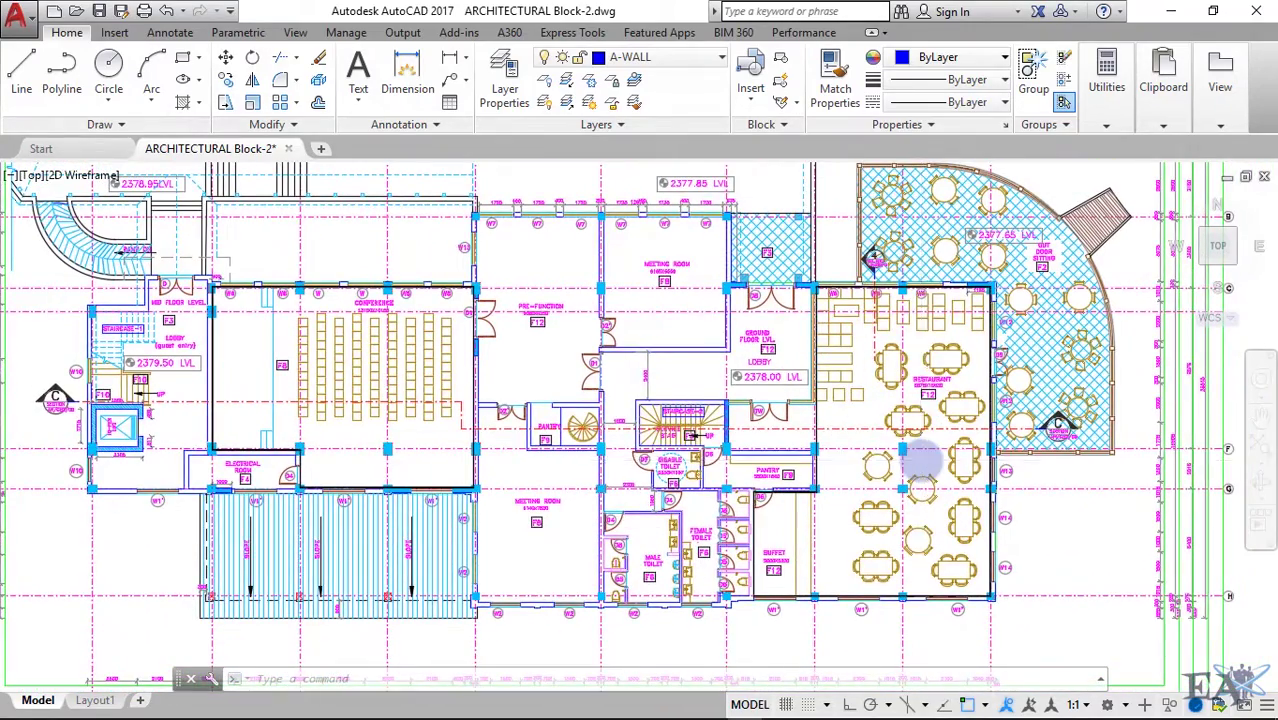
scroll(922, 460, "down", 3)
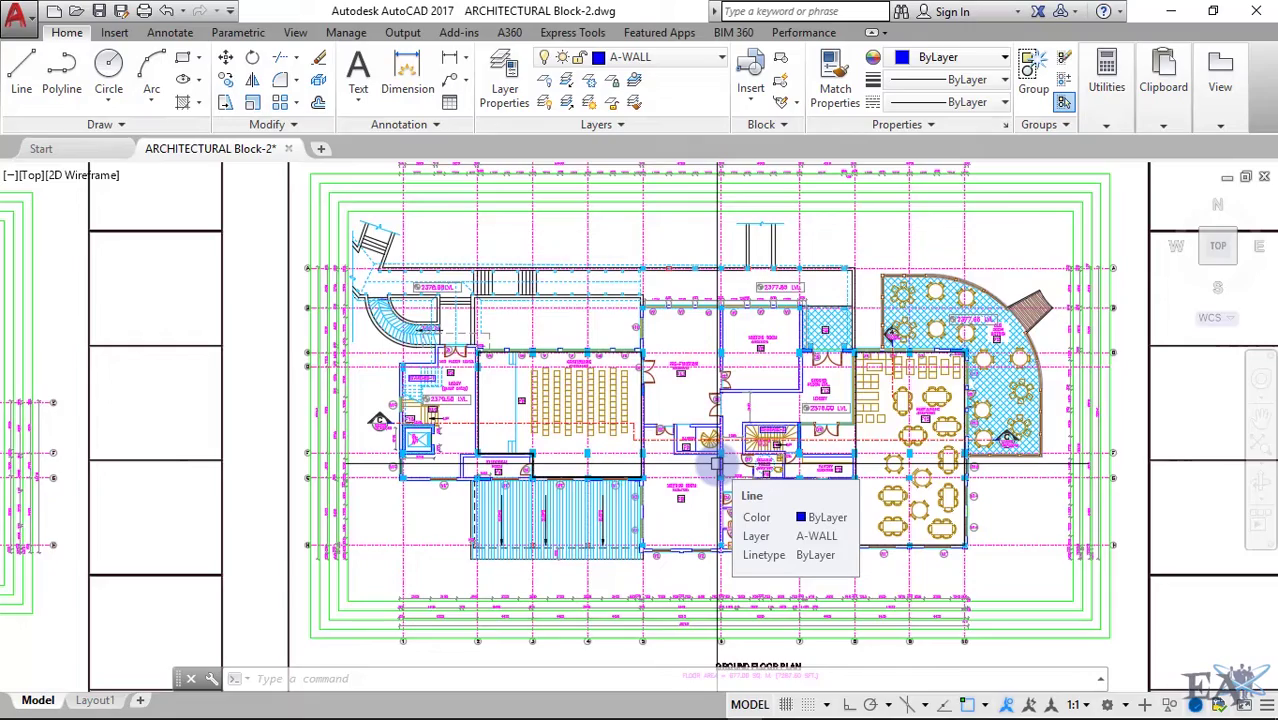
Examine the first floor plan from the Staircase-1 lobby along the corridor to the deluxe room entrances.
middle_click_drag(716, 465, 394, 428)
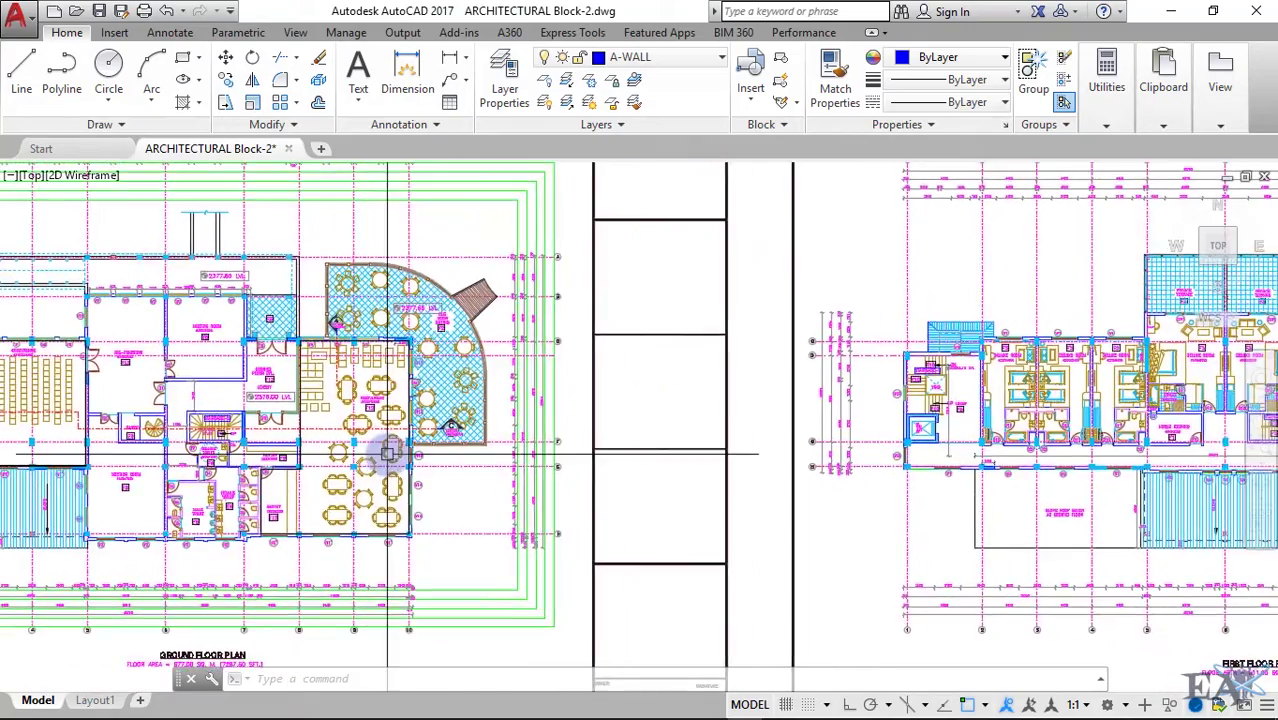
scroll(676, 465, "down", 3)
scroll(676, 465, "up", 3)
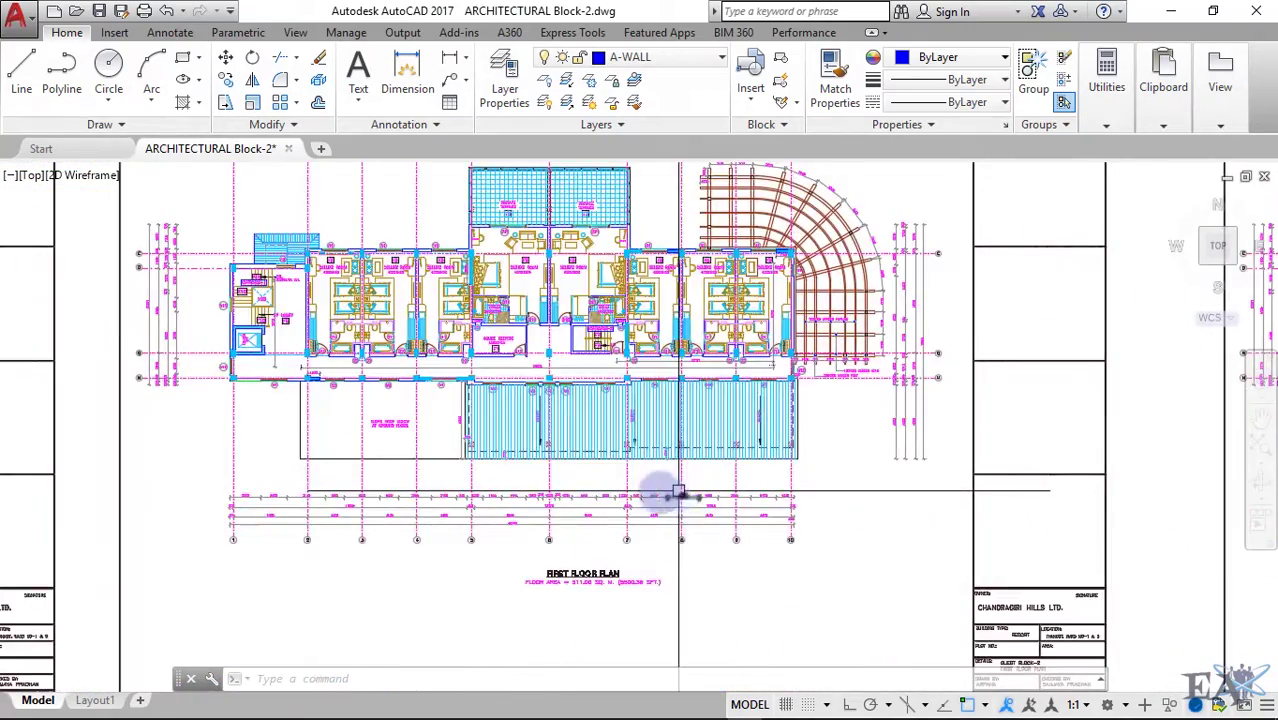
scroll(522, 434, "down", 1)
scroll(365, 402, "up", 3)
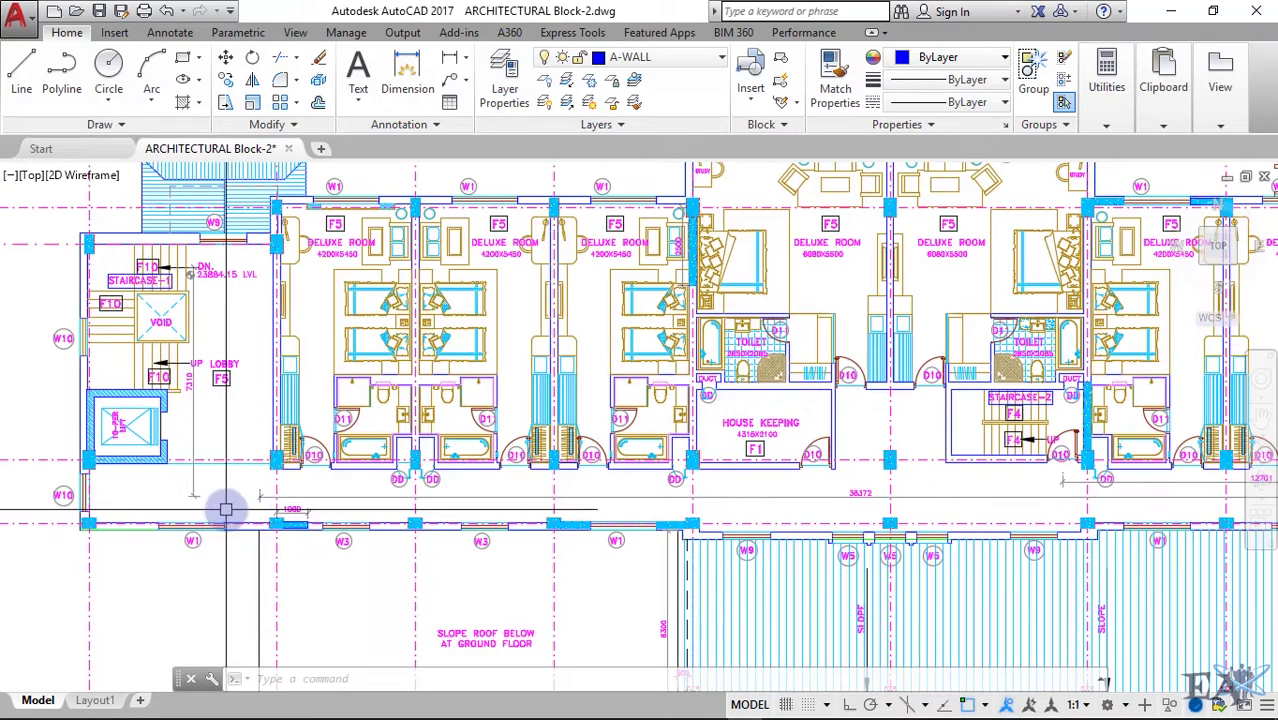
scroll(313, 479, "up", 4)
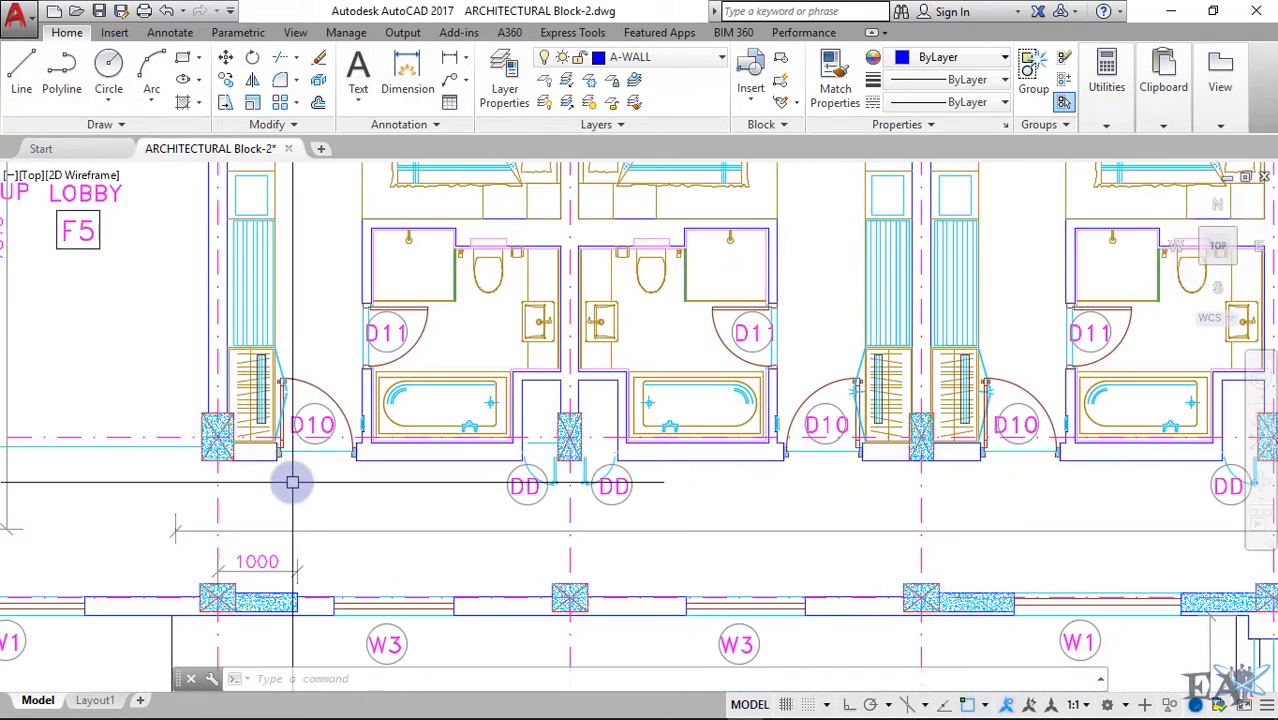
scroll(288, 479, "down", 4)
scroll(275, 491, "up", 4)
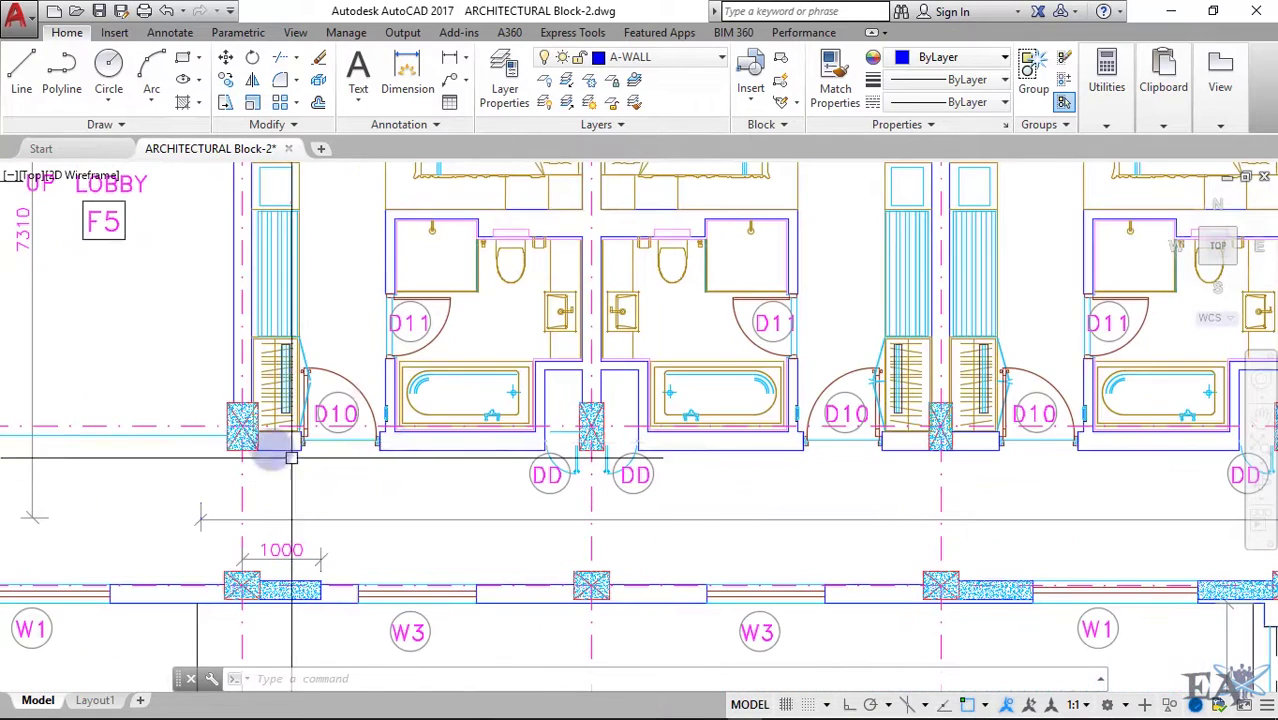
scroll(330, 472, "up", 1)
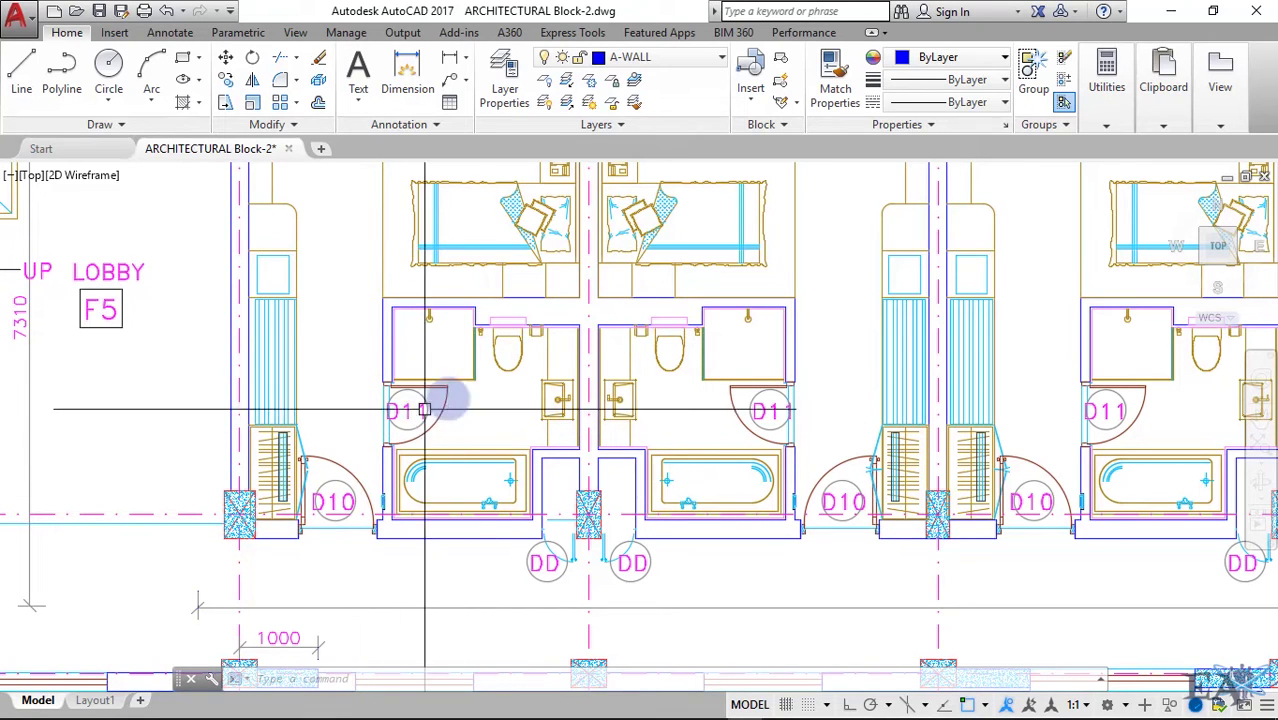
Examine the walls, fixtures and D11 doors of the attached toilets in the first floor's 4200x5450 deluxe rooms.
scroll(390, 385, "down", 2)
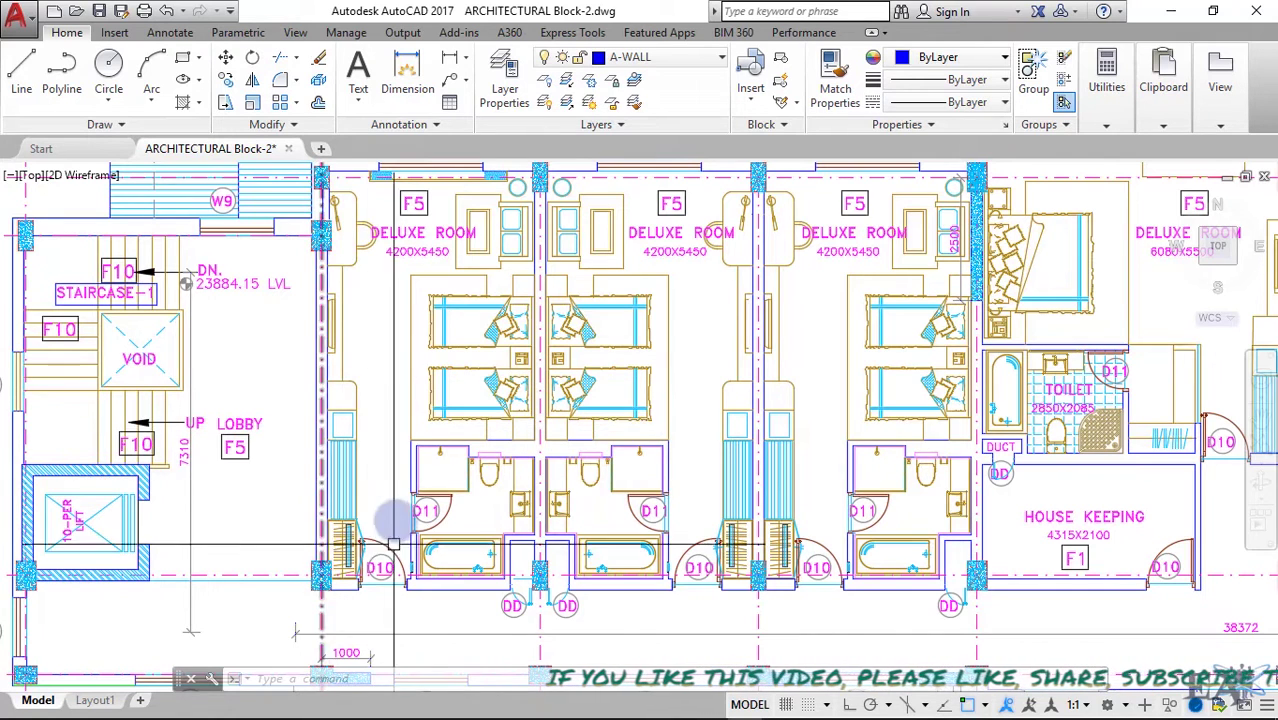
scroll(405, 486, "up", 5)
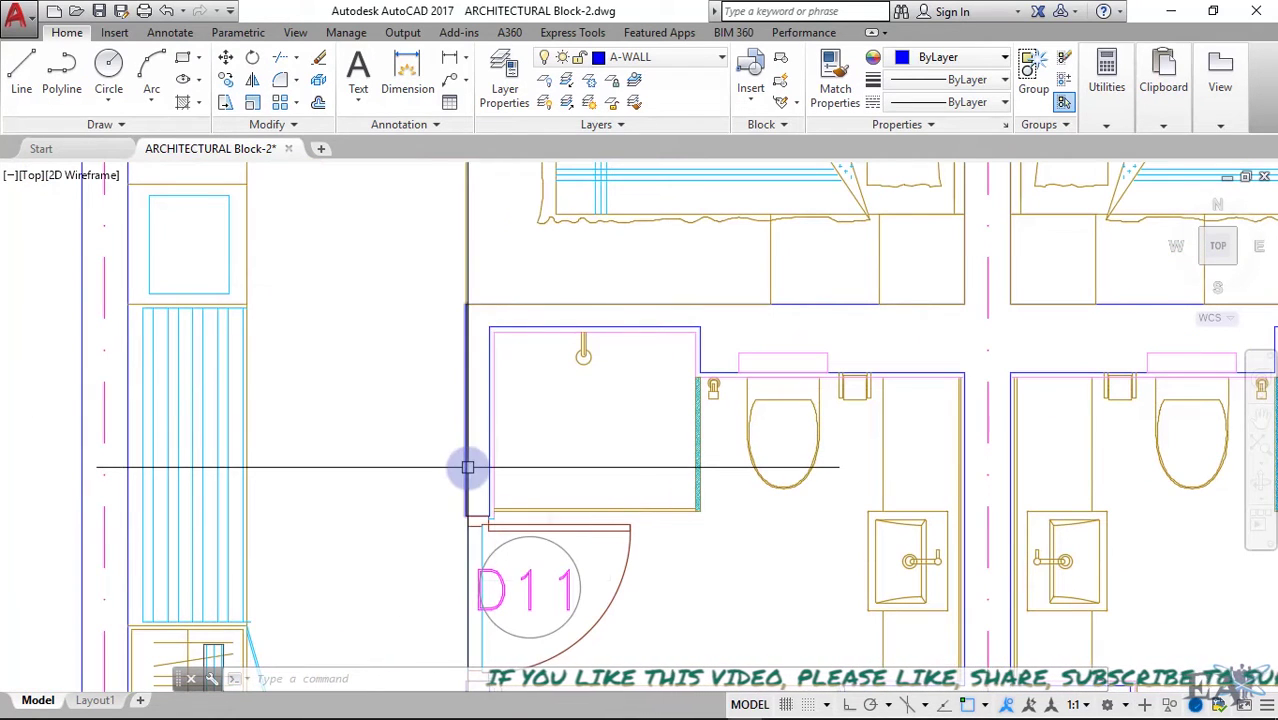
scroll(762, 414, "down", 5)
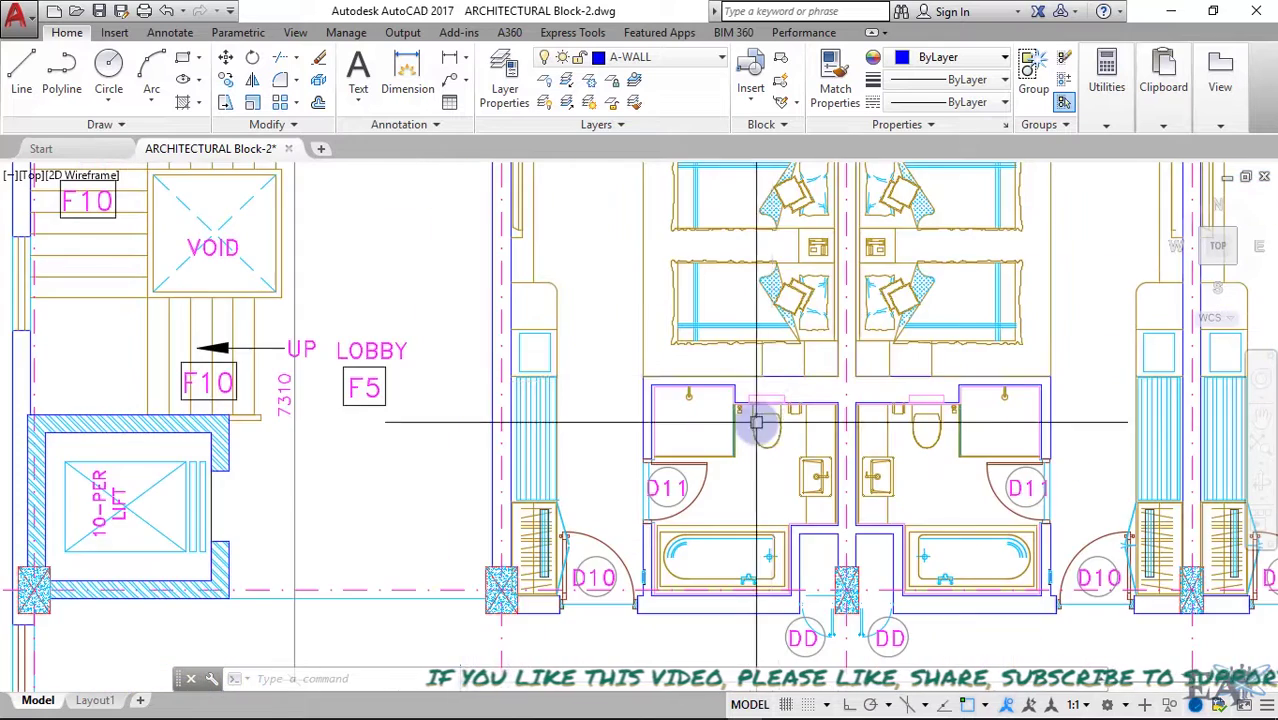
scroll(787, 368, "up", 5)
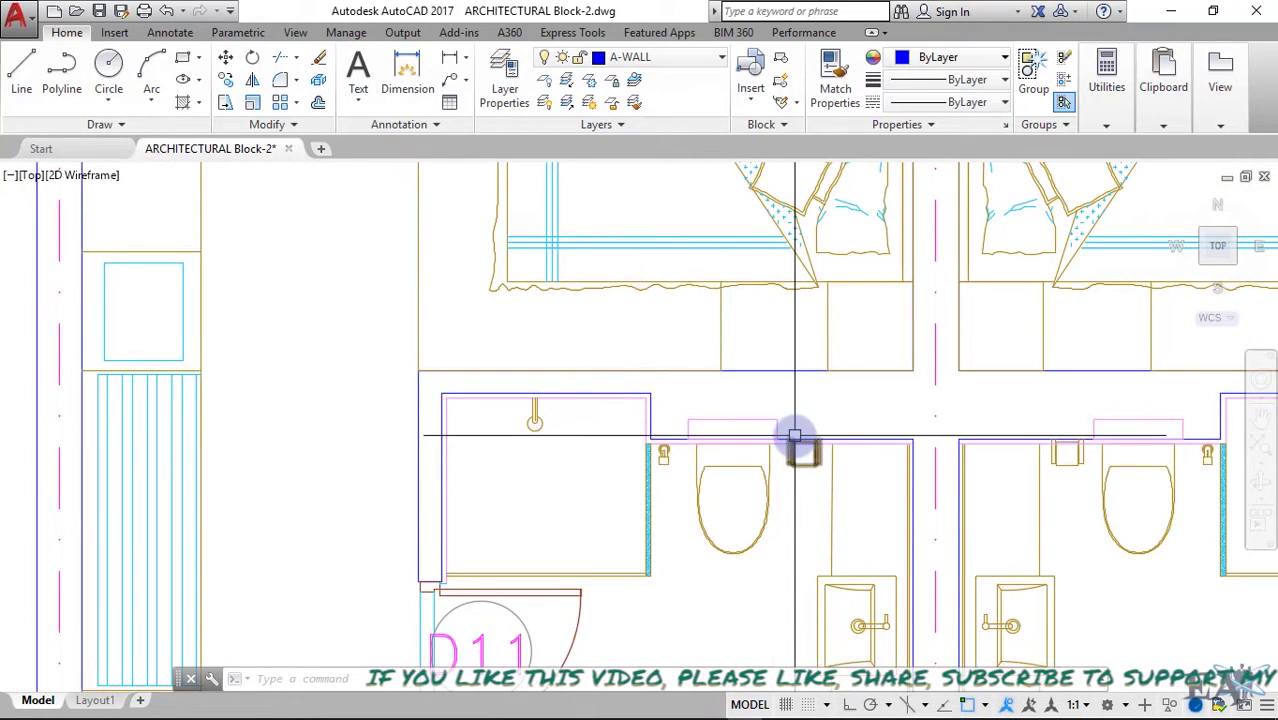
scroll(796, 436, "down", 3)
scroll(358, 470, "up", 2)
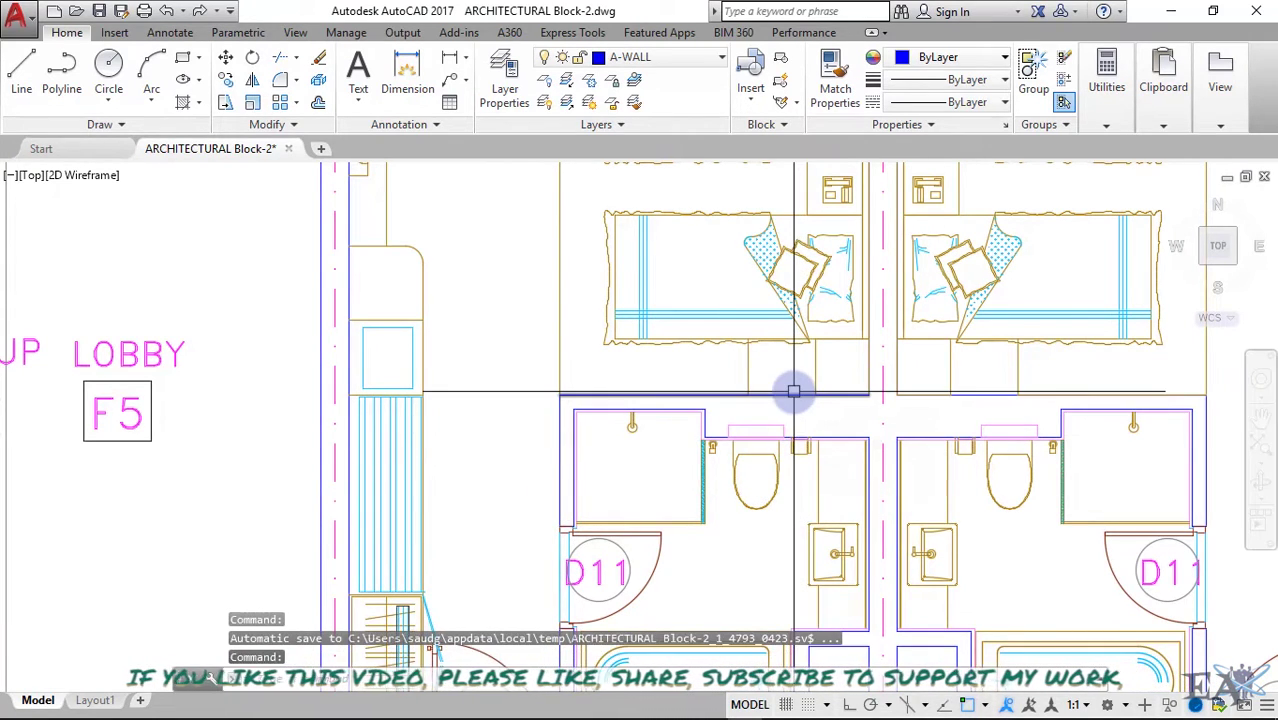
scroll(793, 390, "down", 5)
scroll(760, 420, "up", 3)
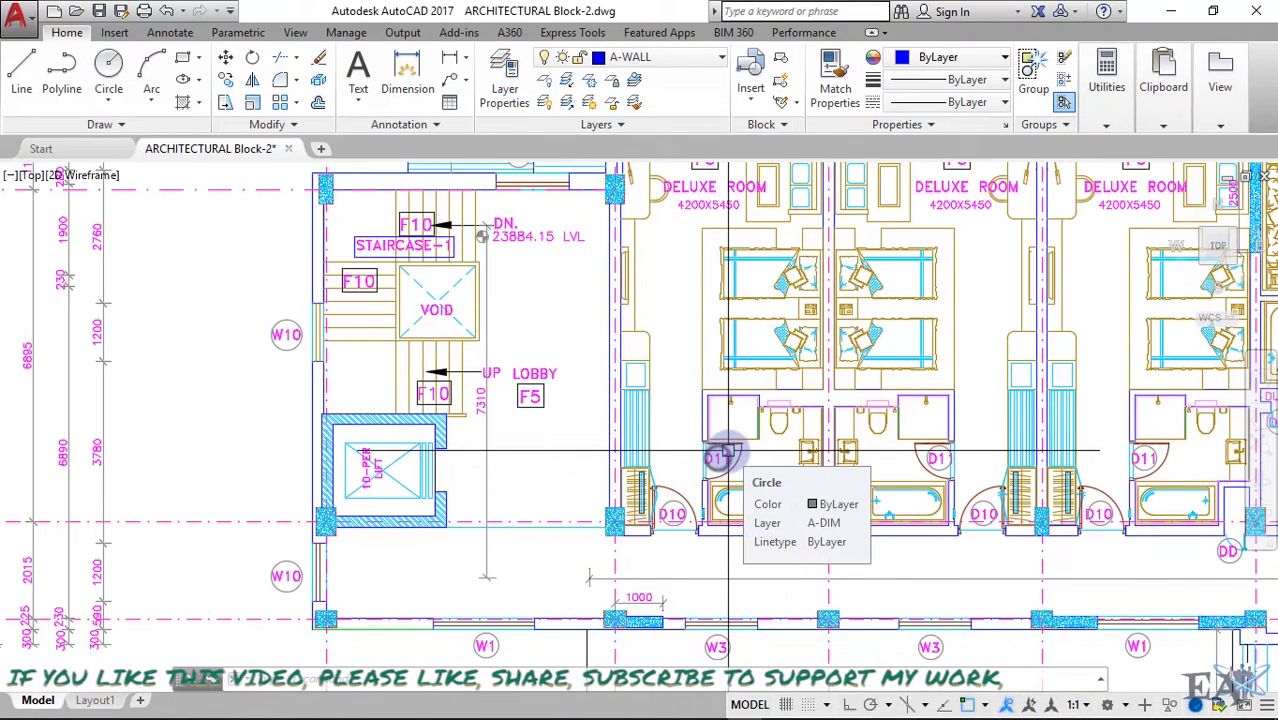
Examine the first floor's housekeeping room, Staircase-2, central 6080x5500 deluxe rooms and corridor.
scroll(728, 452, "down", 3)
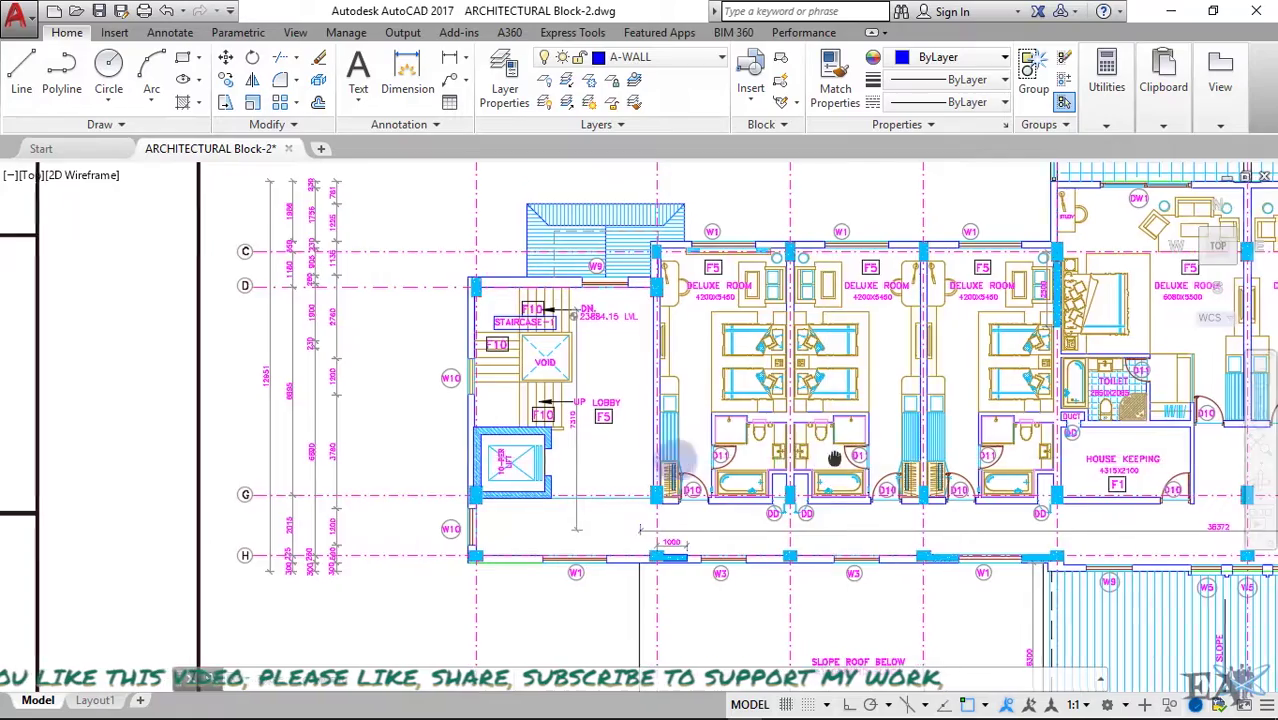
scroll(607, 322, "up", 1)
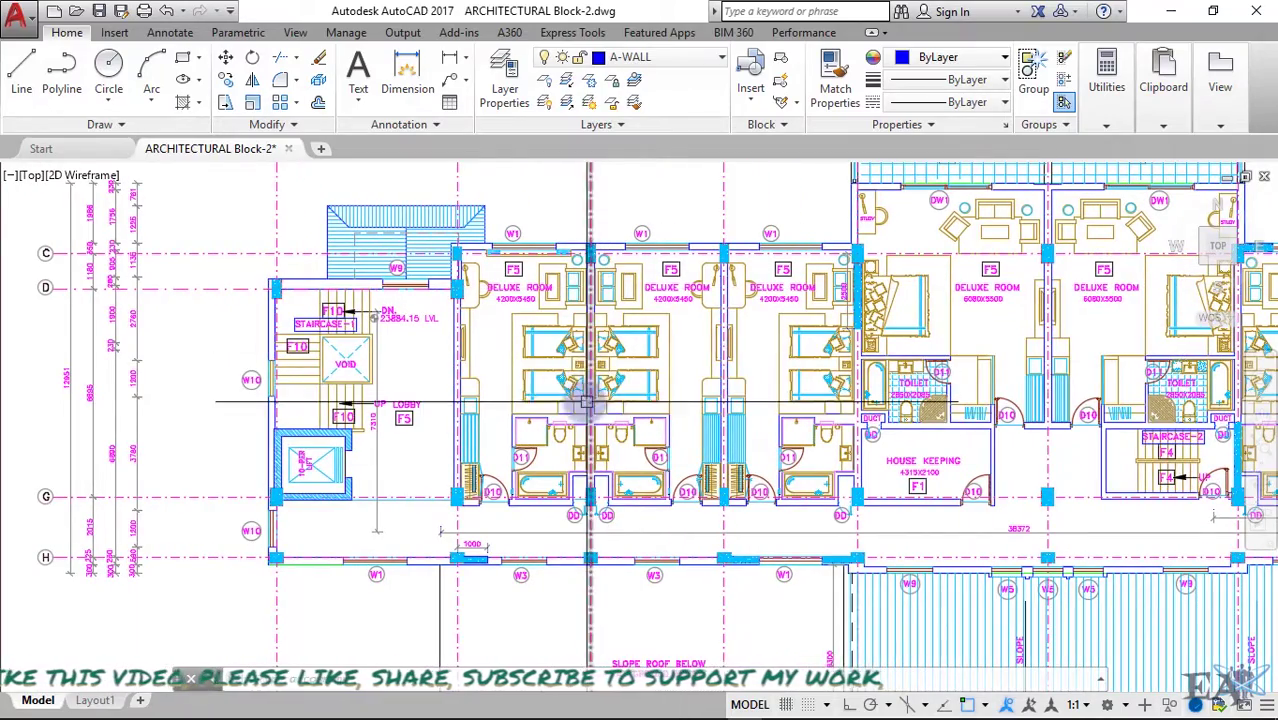
scroll(657, 385, "down", 3)
scroll(731, 441, "up", 5)
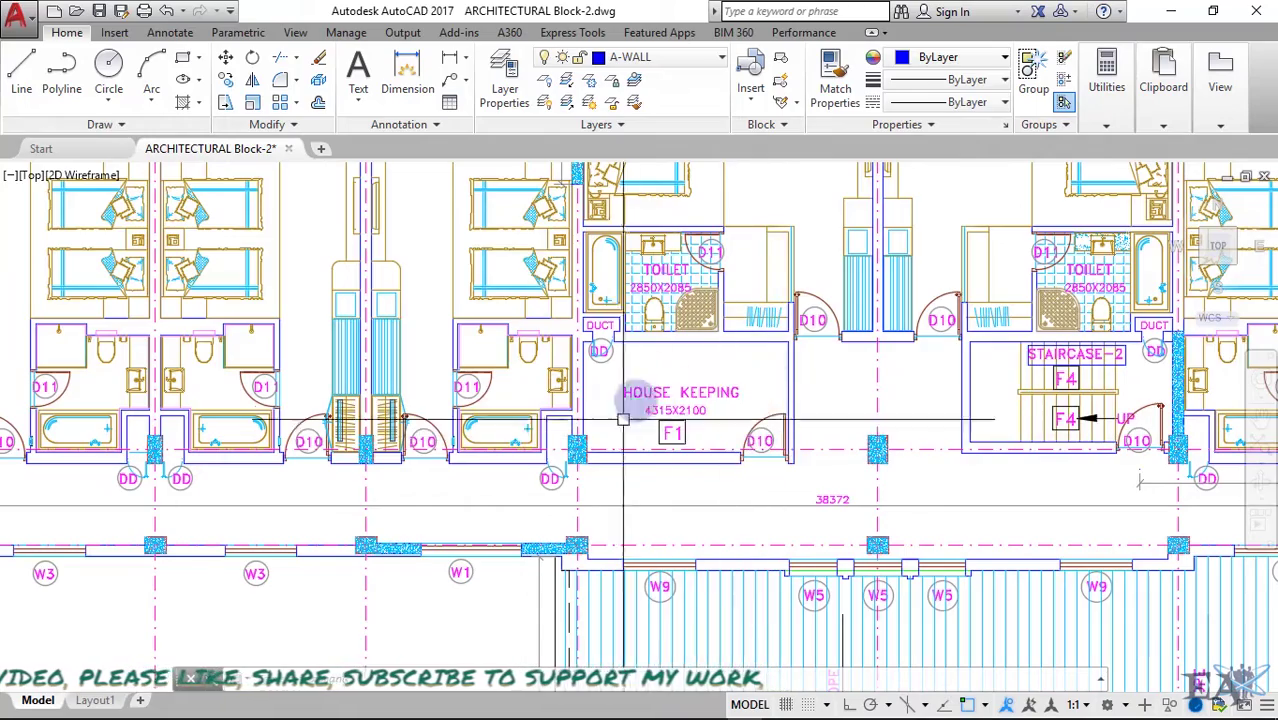
scroll(723, 407, "down", 1)
middle_click_drag(723, 407, 697, 472)
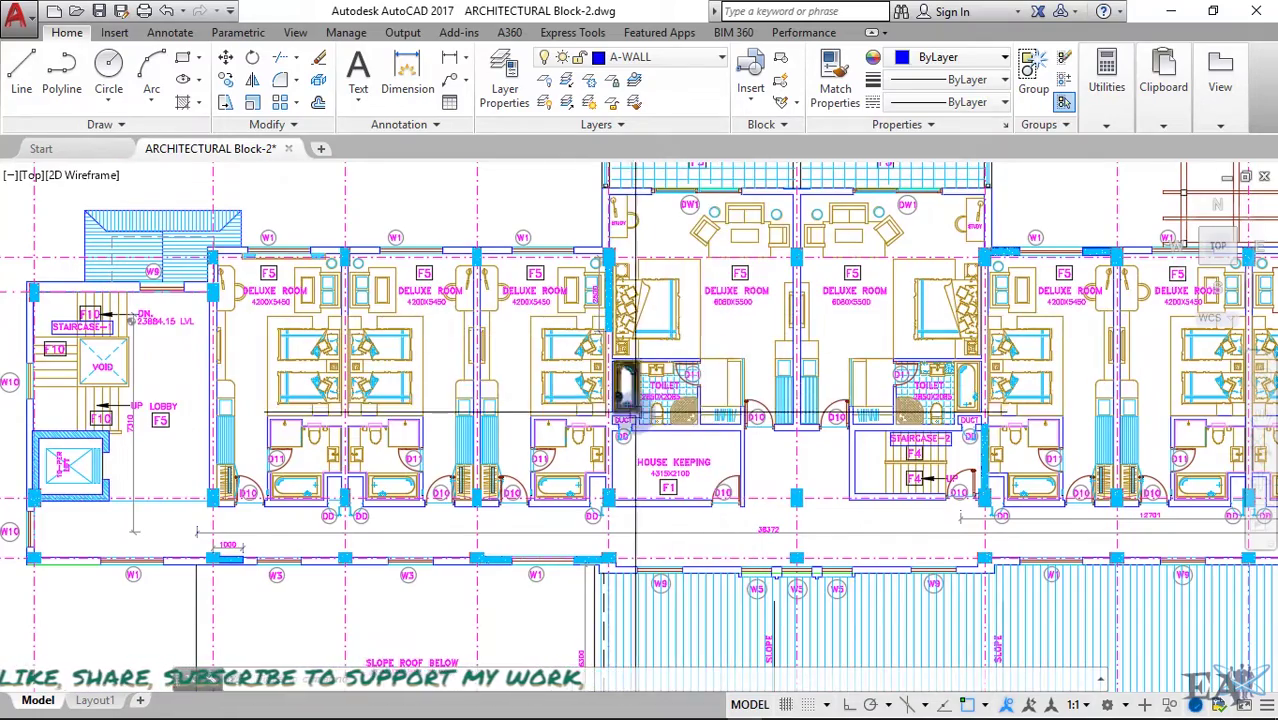
scroll(636, 414, "up", 5)
scroll(670, 418, "down", 2)
scroll(670, 418, "down", 8)
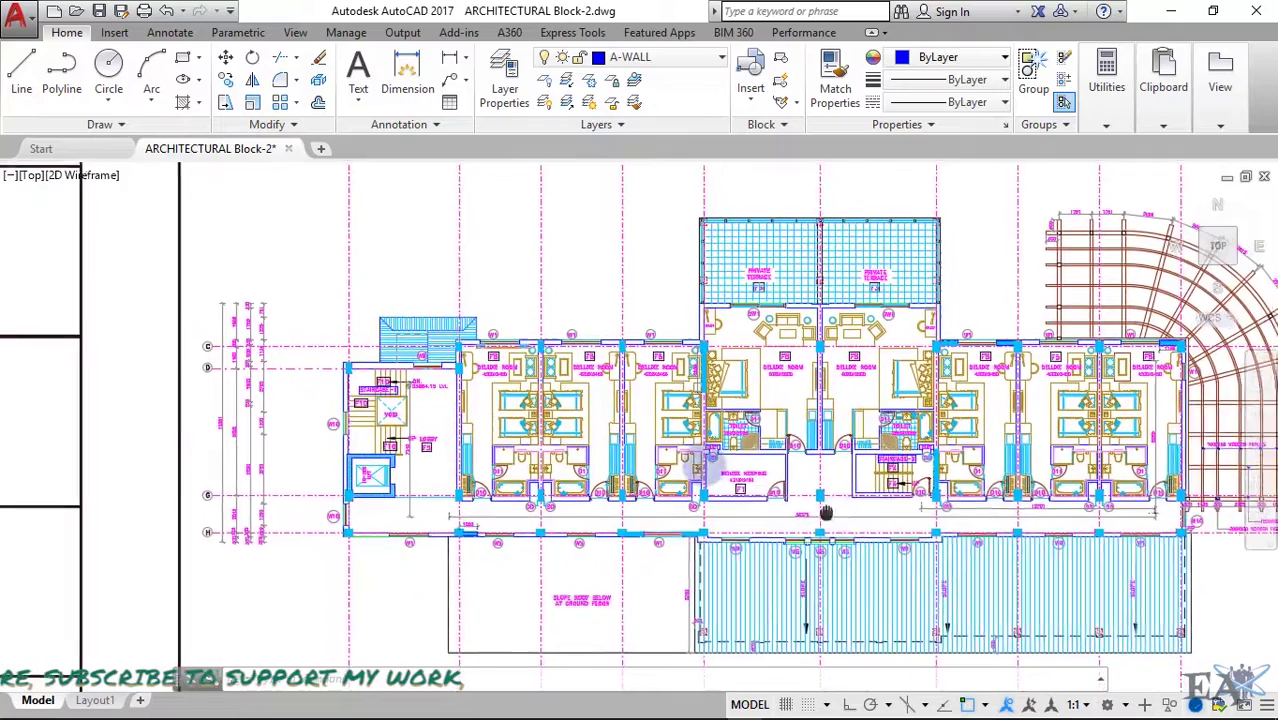
middle_click_drag(826, 513, 703, 461)
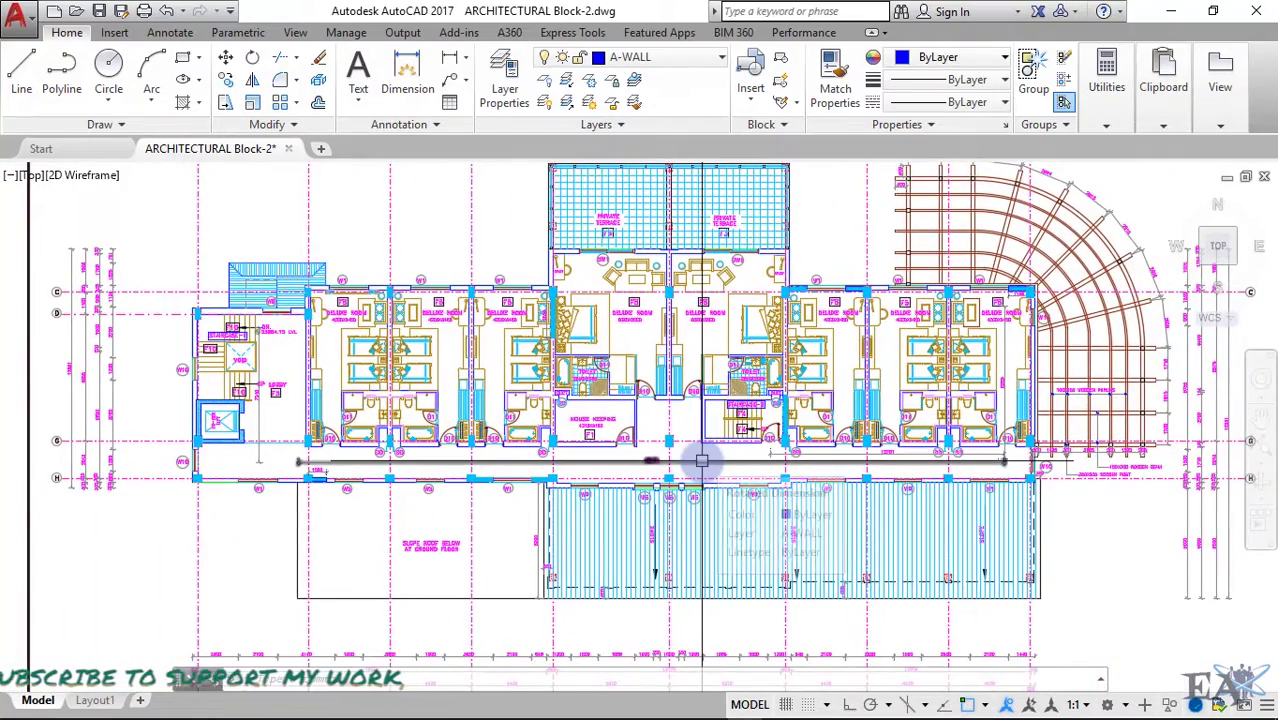
Examine the first floor corridor, Staircase-1 lobby and lift, and the DD duct openings between the deluxe room toilets.
scroll(516, 450, "up", 2)
scroll(251, 474, "down", 2)
middle_click_drag(251, 474, 509, 473)
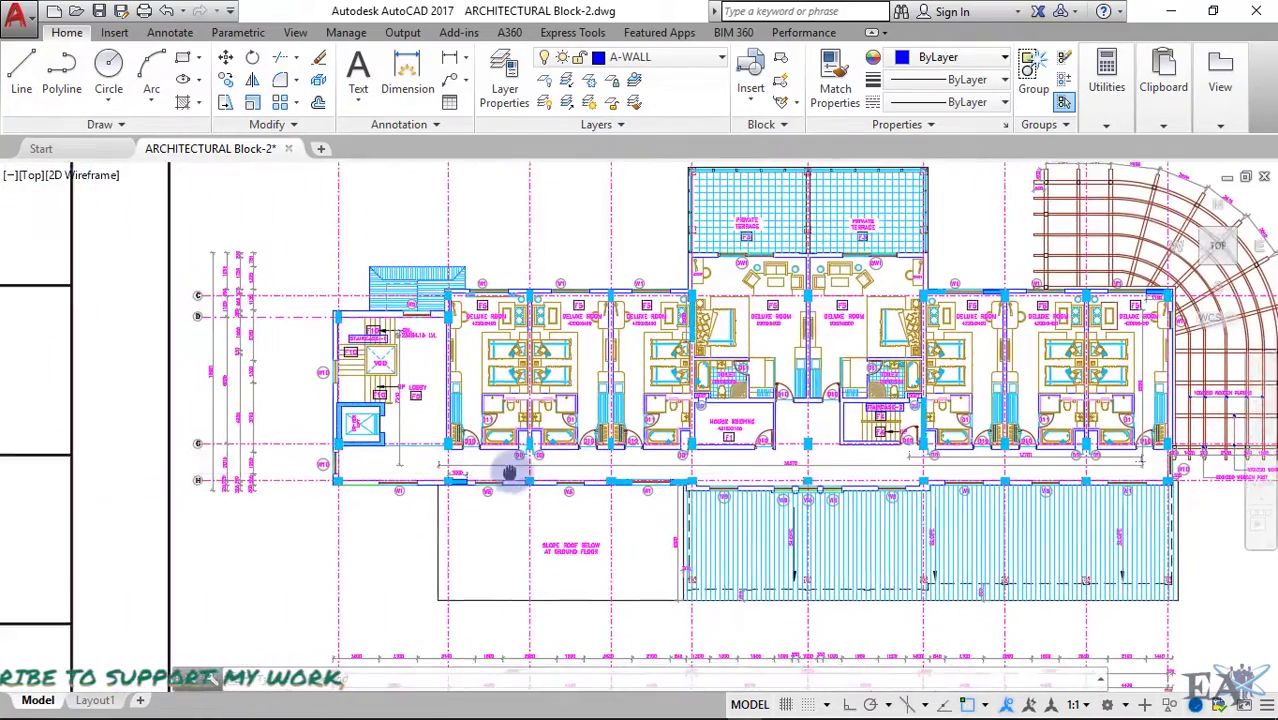
scroll(314, 448, "up", 2)
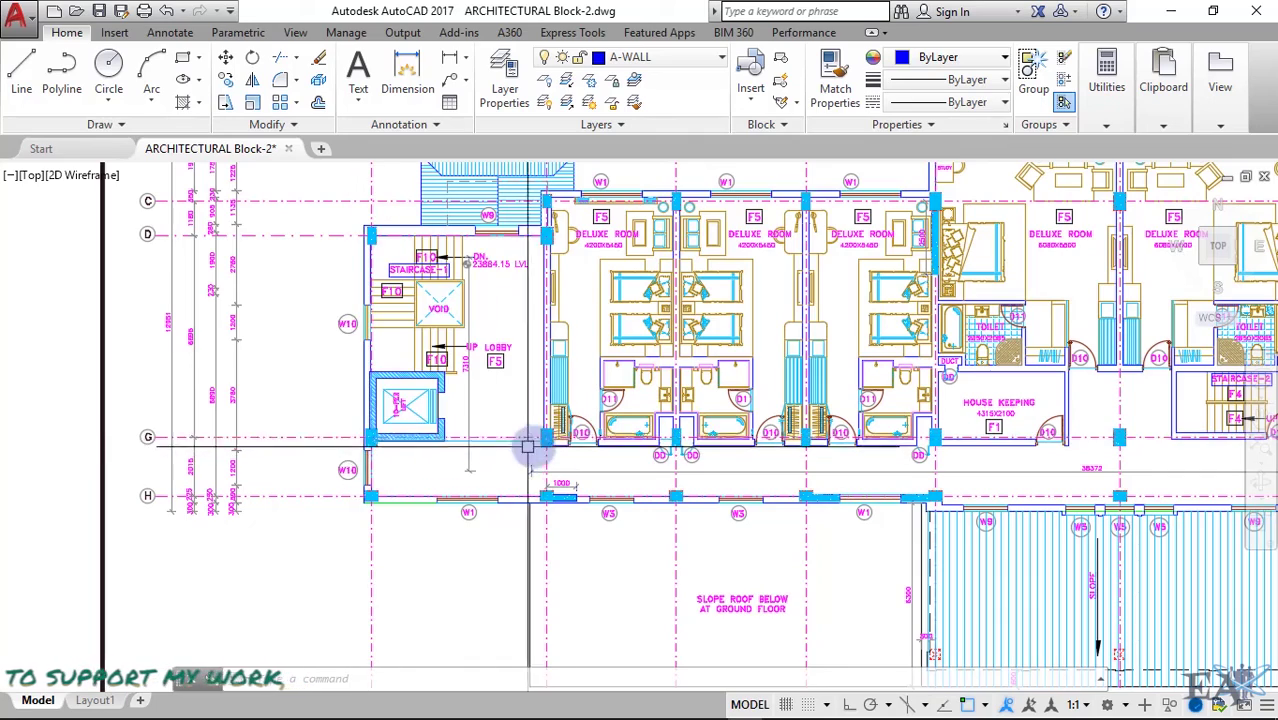
scroll(544, 440, "down", 4)
scroll(545, 440, "up", 4)
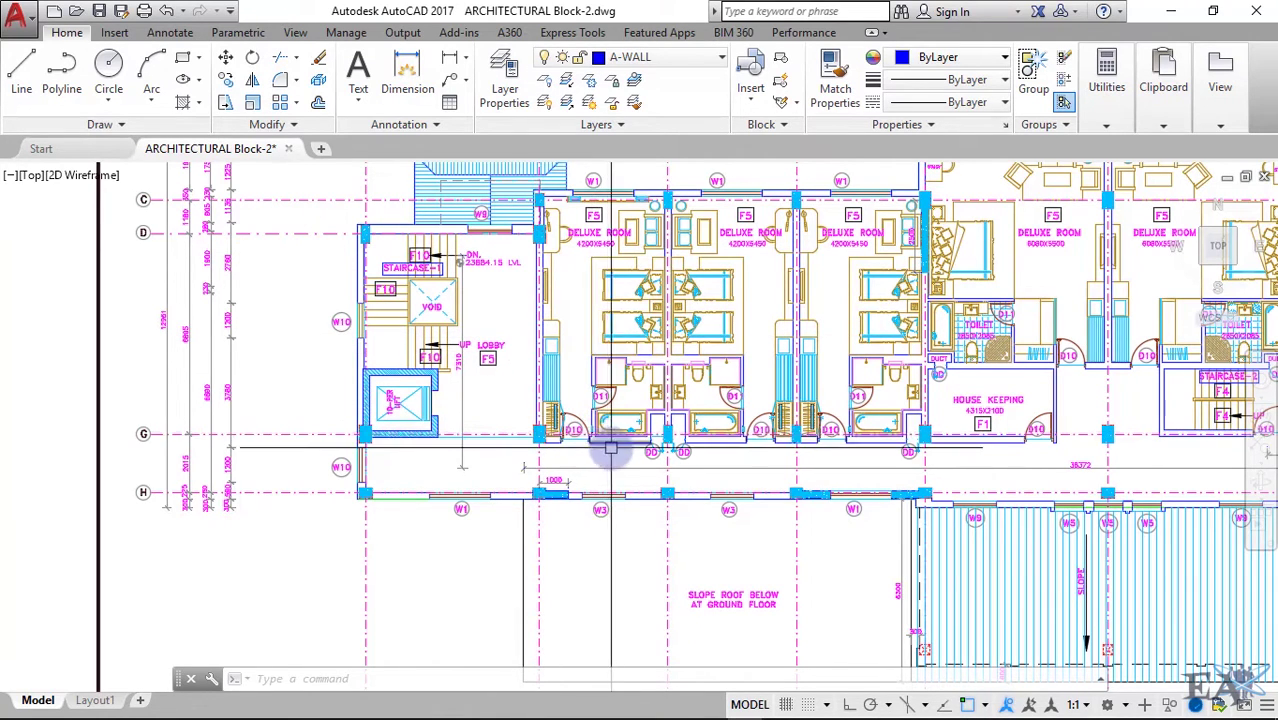
scroll(600, 440, "up", 4)
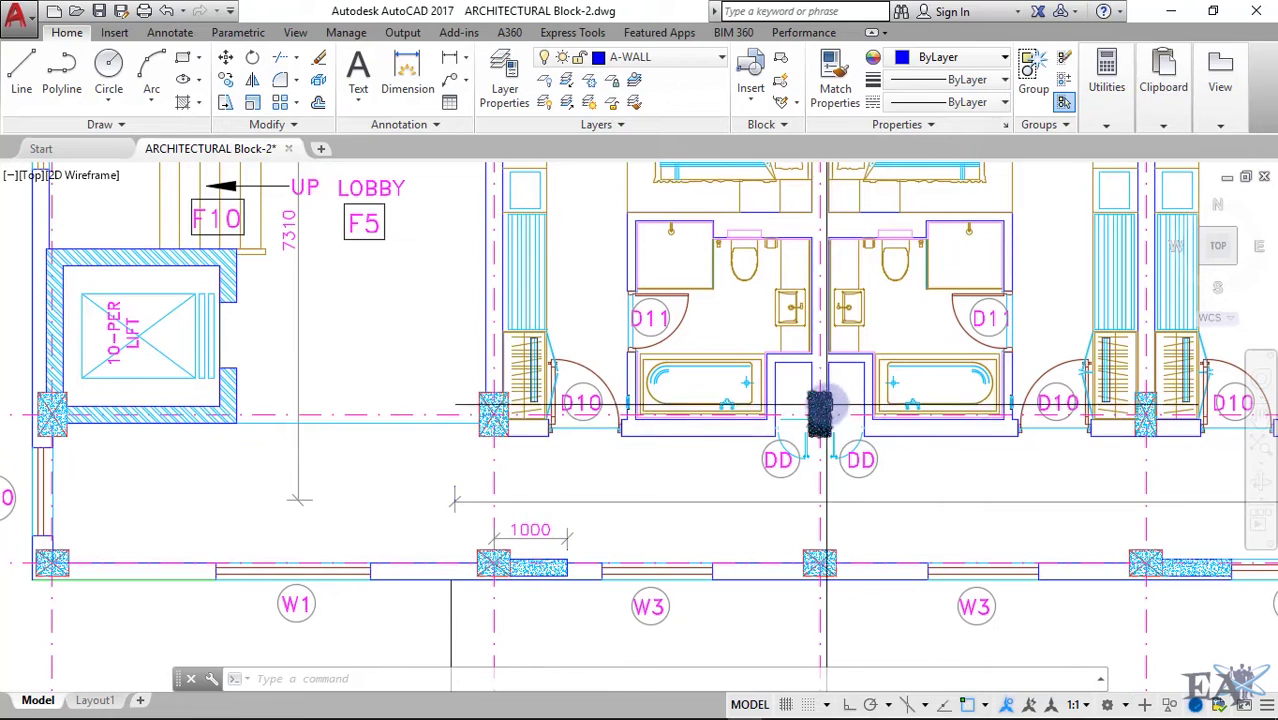
scroll(818, 413, "down", 4)
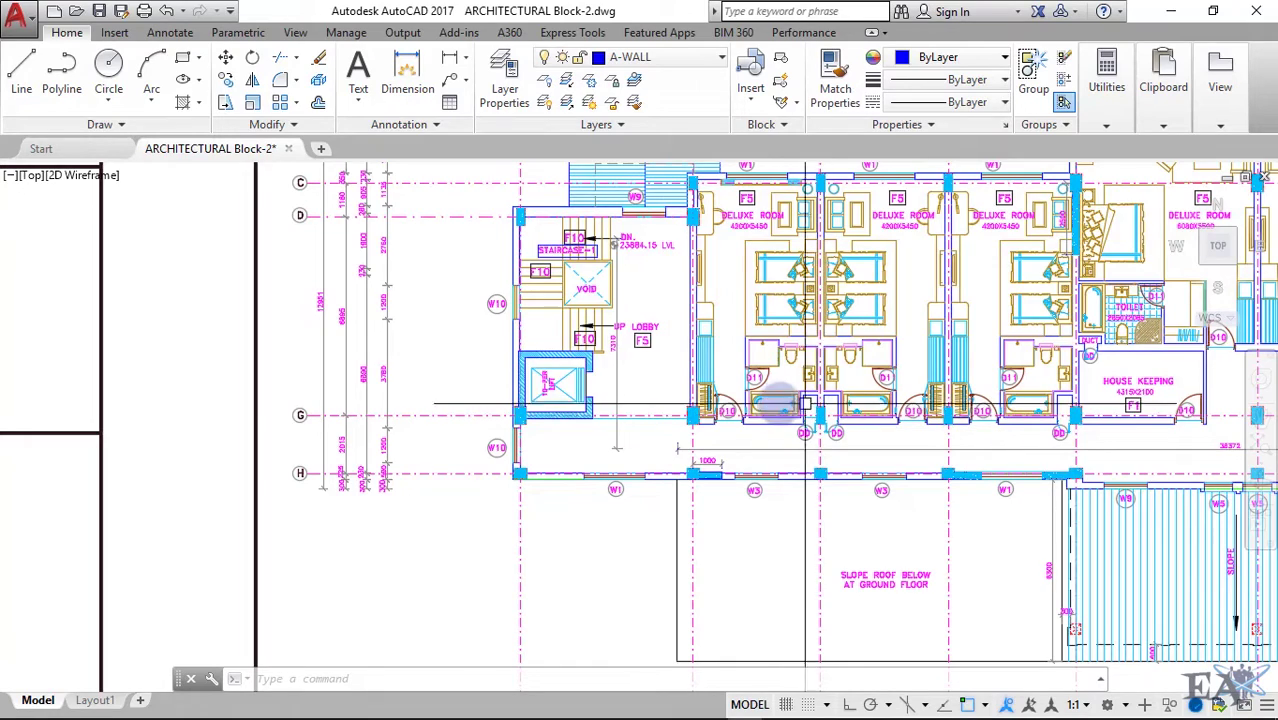
Explode the block reference that forms the Elevation-1 drawing on the elevations sheet.
scroll(686, 370, "down", 6)
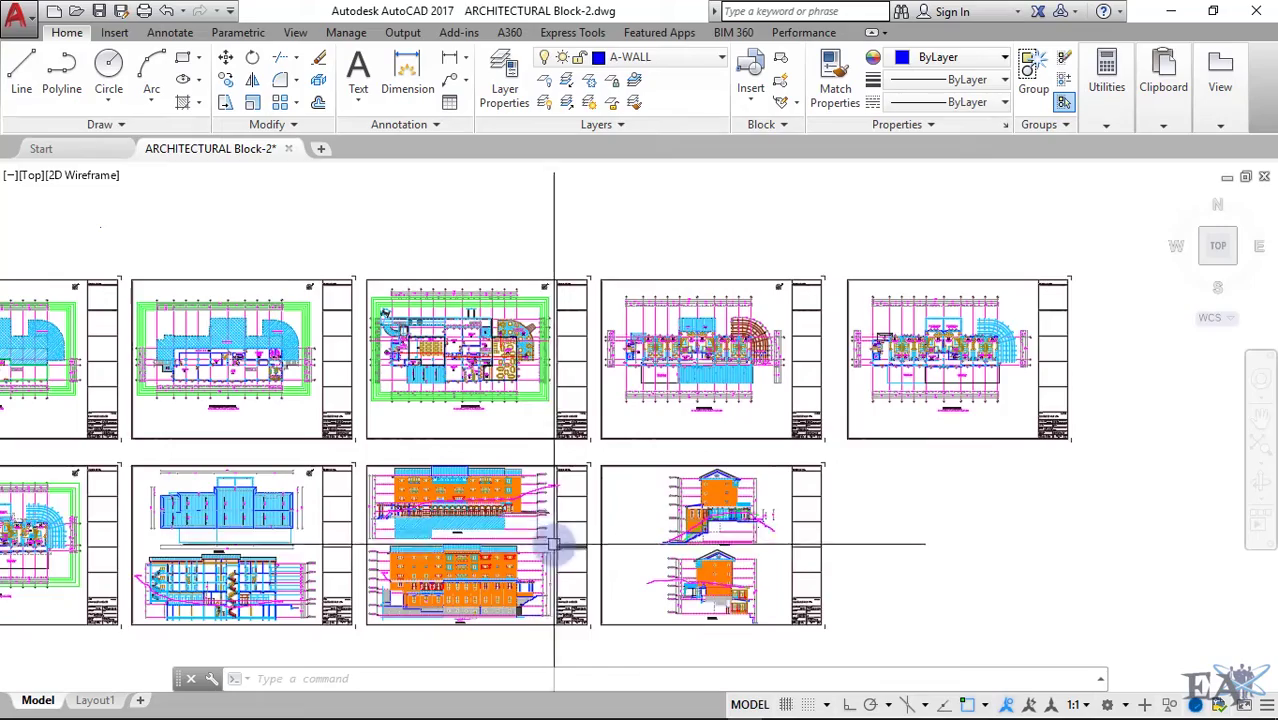
middle_click_drag(553, 545, 644, 359)
scroll(533, 422, "up", 5)
mouse_move(533, 422)
middle_mouse_down()
mouse_move(587, 366)
mouse_move(624, 525)
middle_mouse_up()
scroll(624, 525, "up", 5)
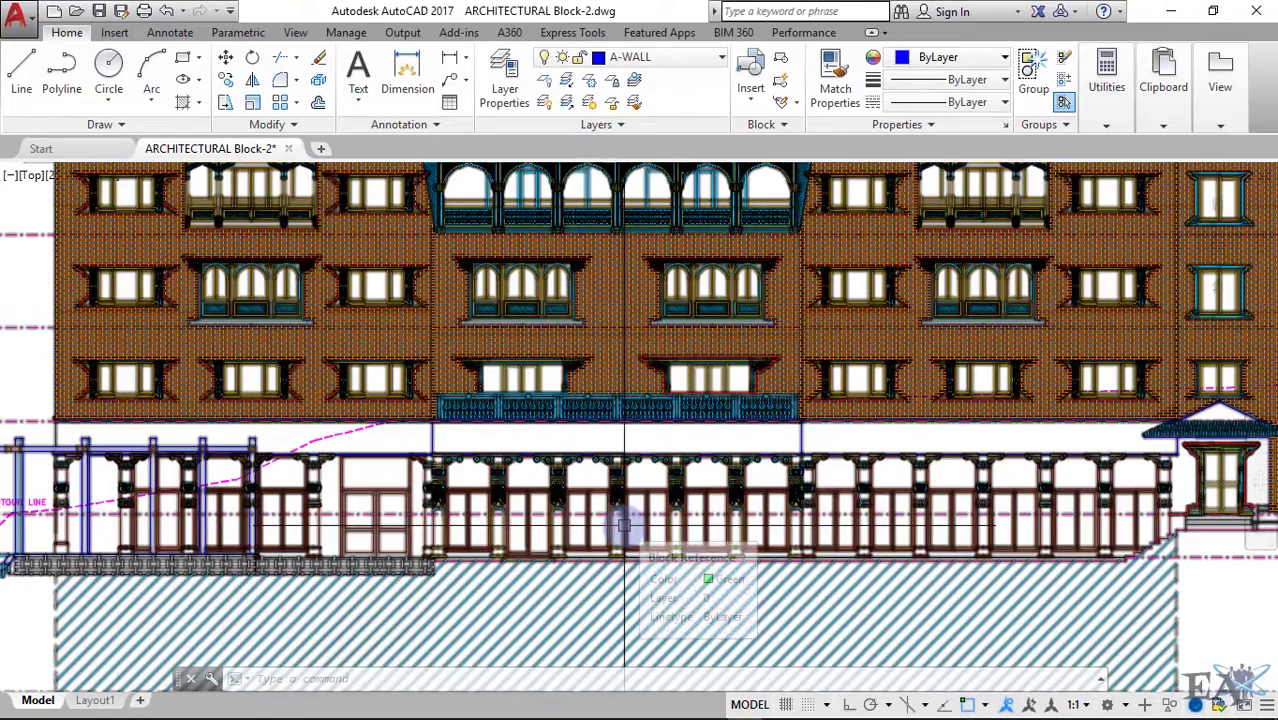
left_click(624, 525)
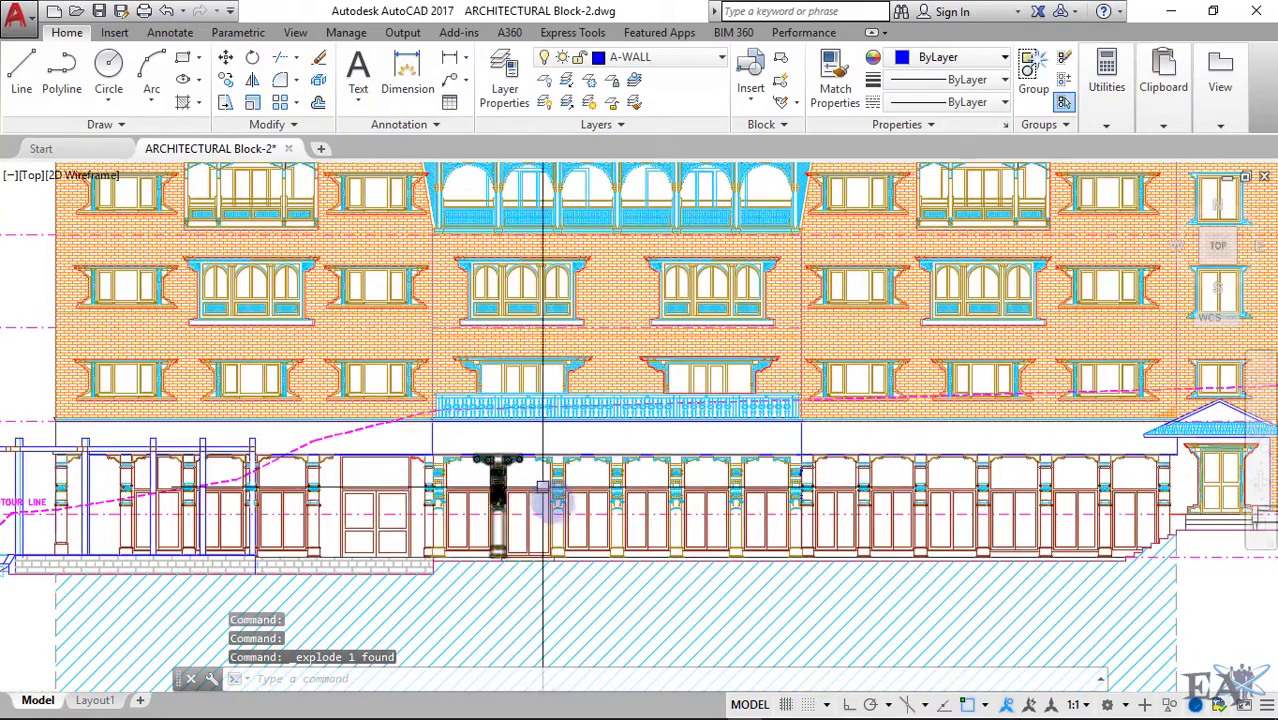
Examine the carved columns, door panels and balcony railing along the lower storeys of Elevation-1.
scroll(476, 526, "up", 3)
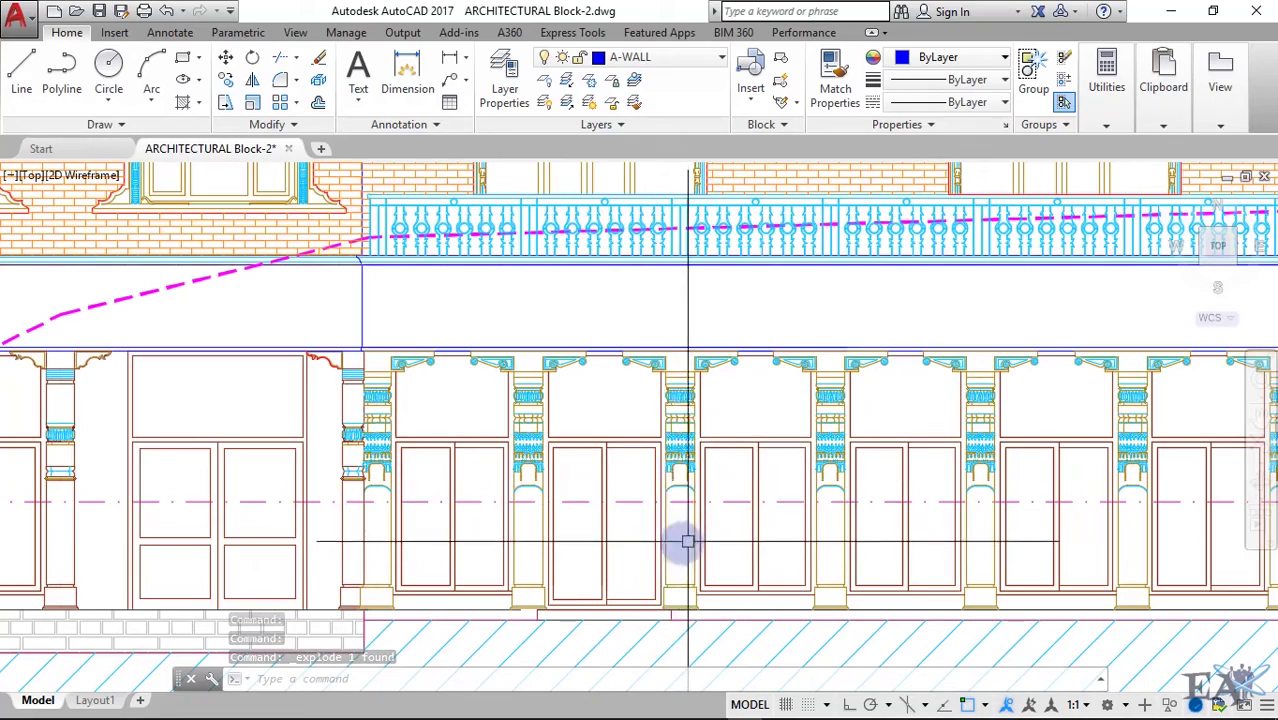
scroll(528, 477, "down", 2)
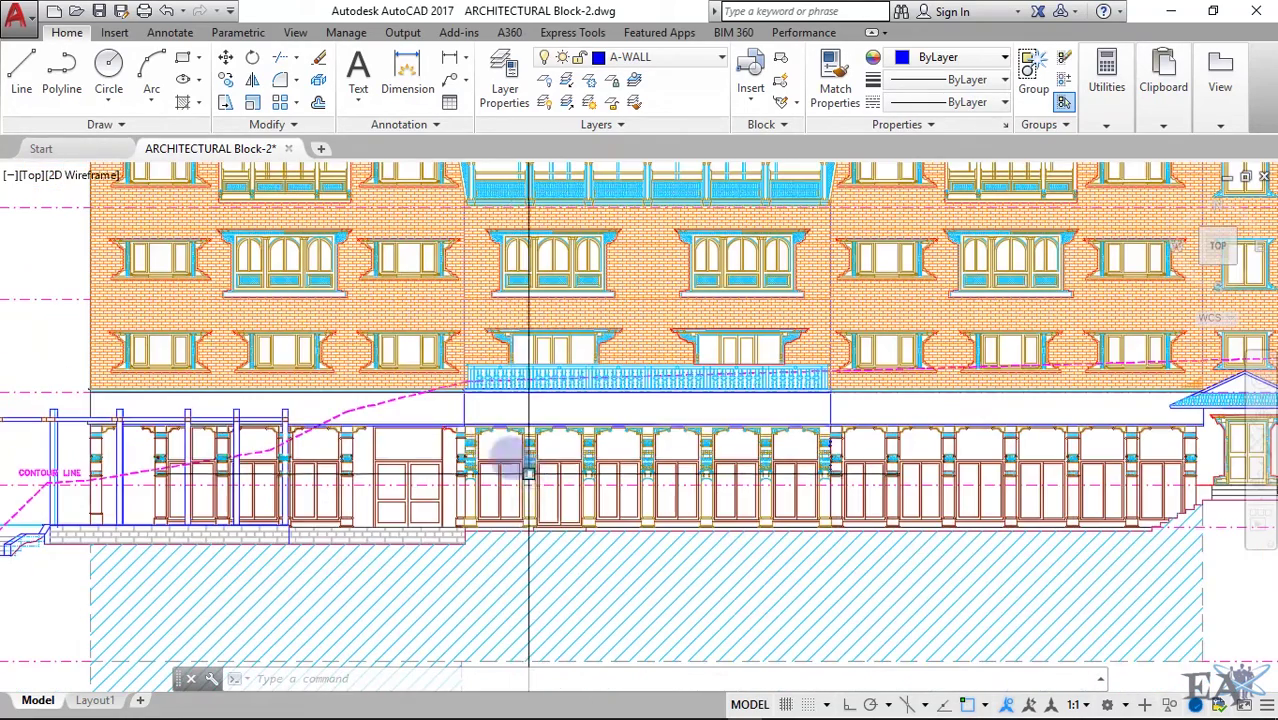
scroll(490, 385, "up", 2)
scroll(891, 380, "up", 1)
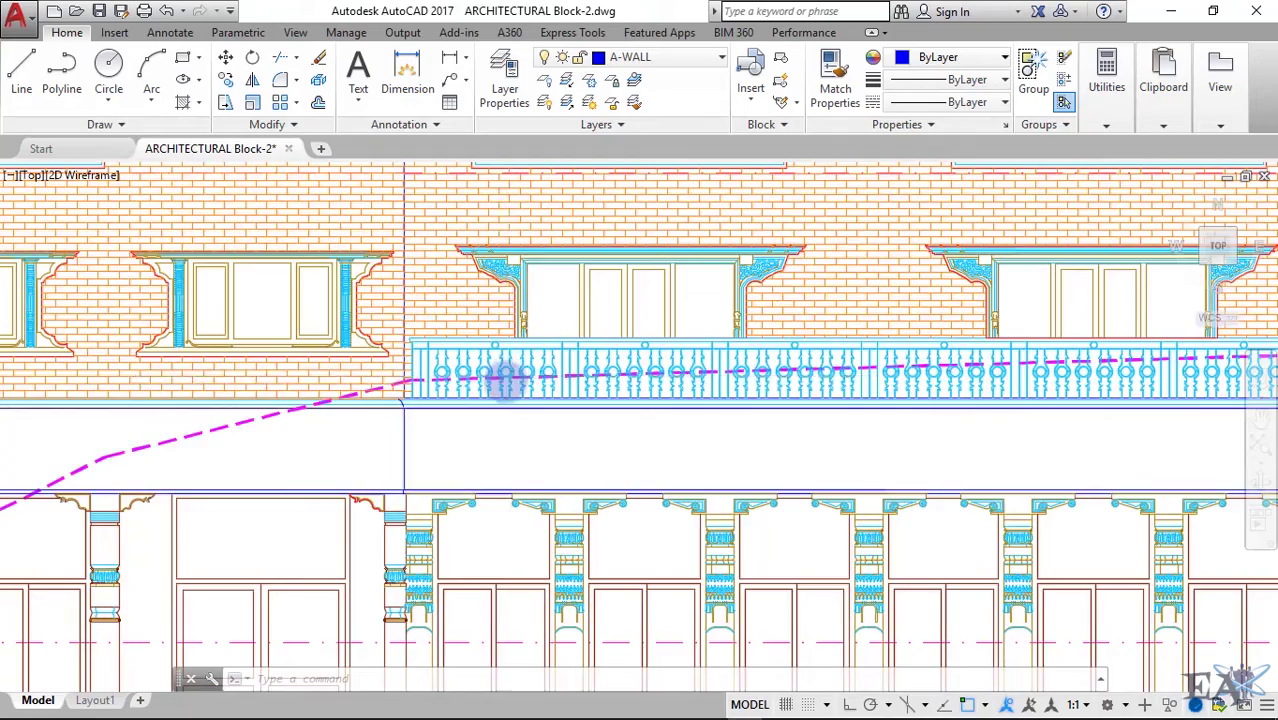
scroll(507, 365, "down", 3)
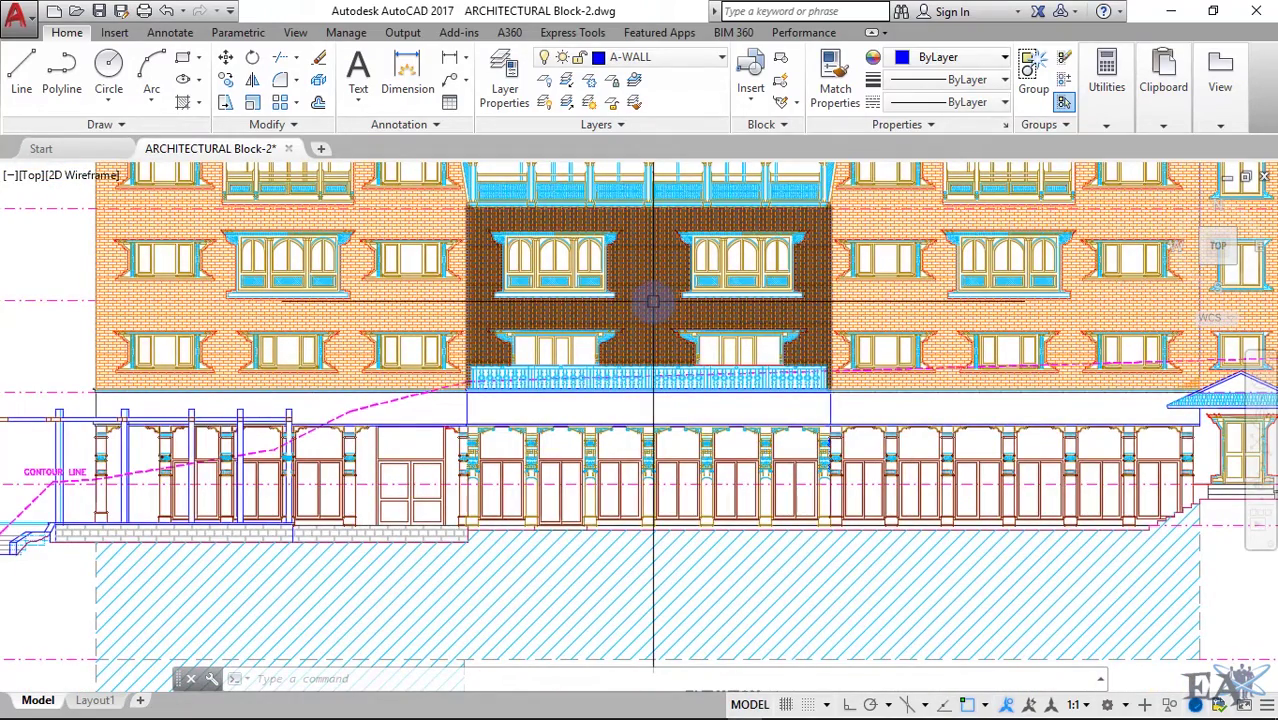
Examine the brick hatch, arched windows, upper balconies and roof of Elevation-1.
mouse_move(653, 301)
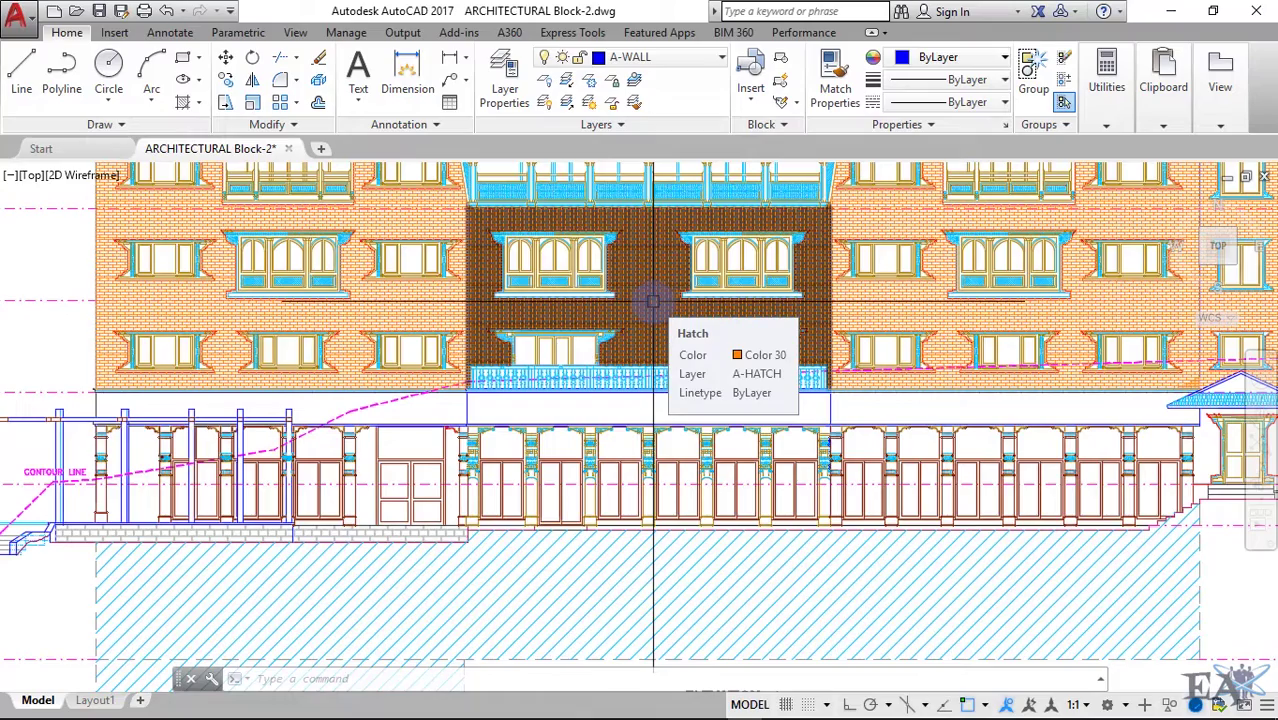
scroll(536, 282, "up", 3)
middle_click_drag(536, 282, 536, 348)
scroll(407, 268, "up", 2)
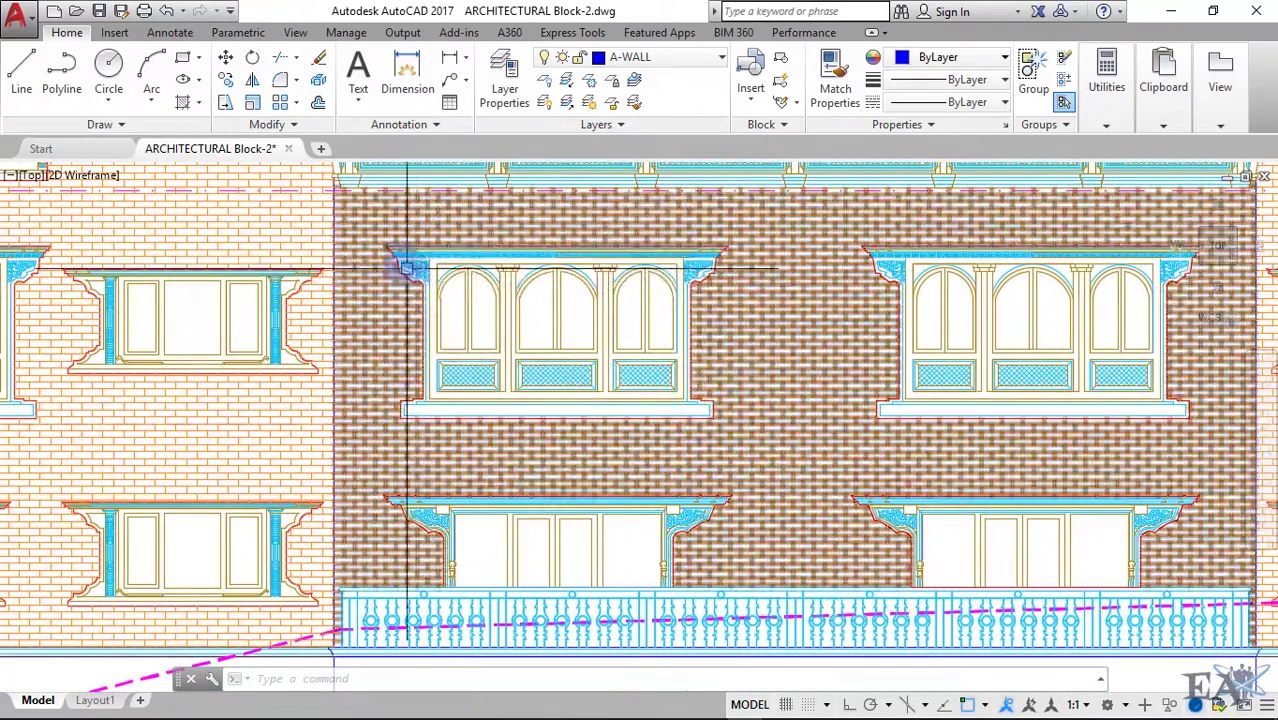
scroll(697, 370, "down", 5)
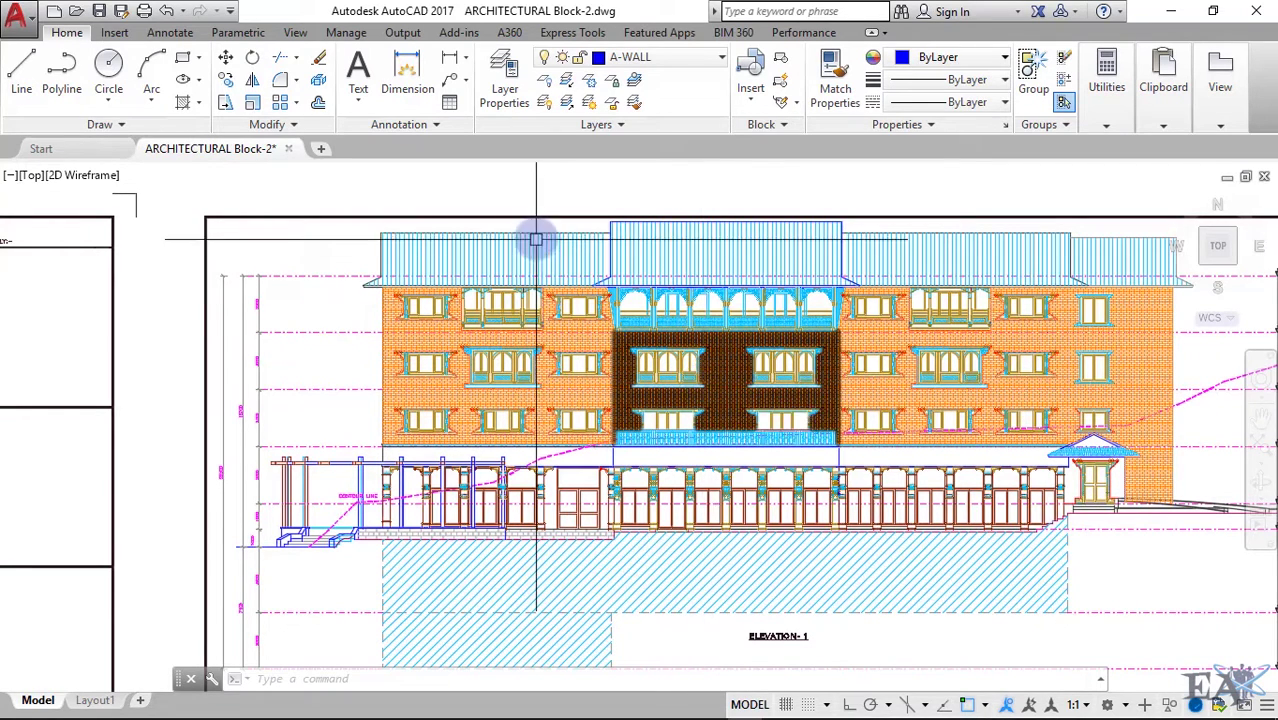
mouse_move(765, 275)
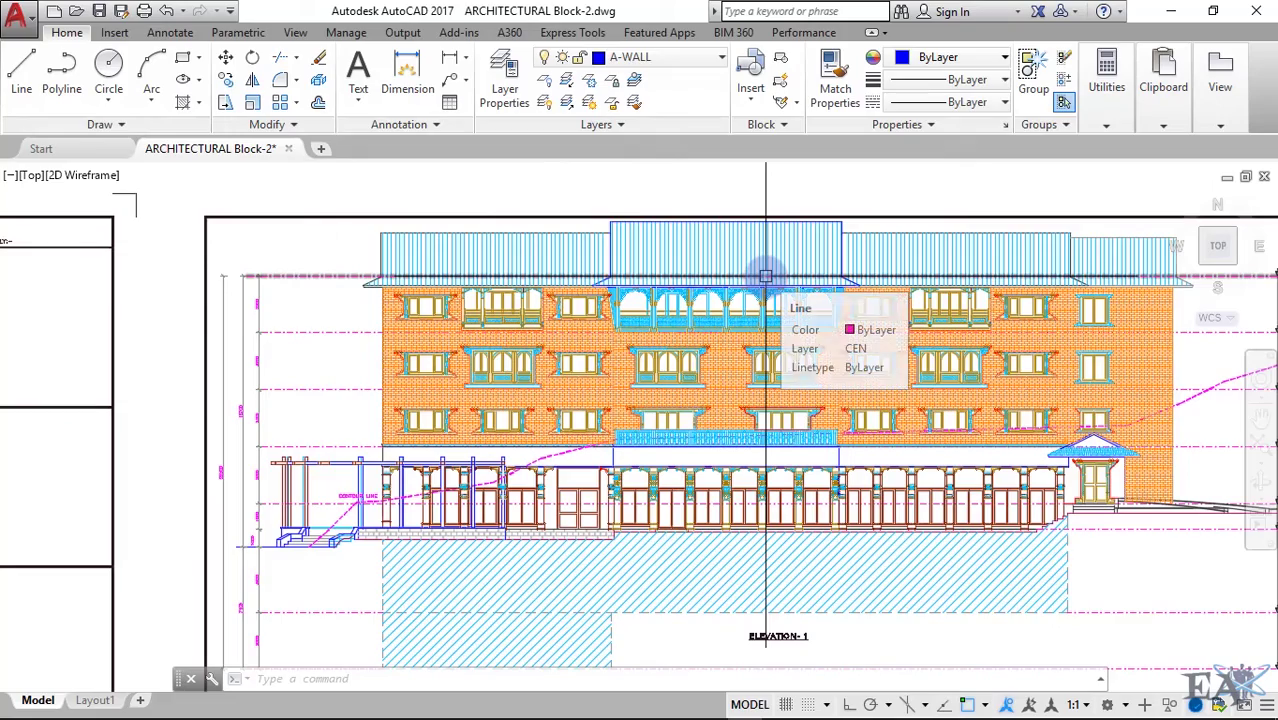
scroll(765, 275, "down", 3)
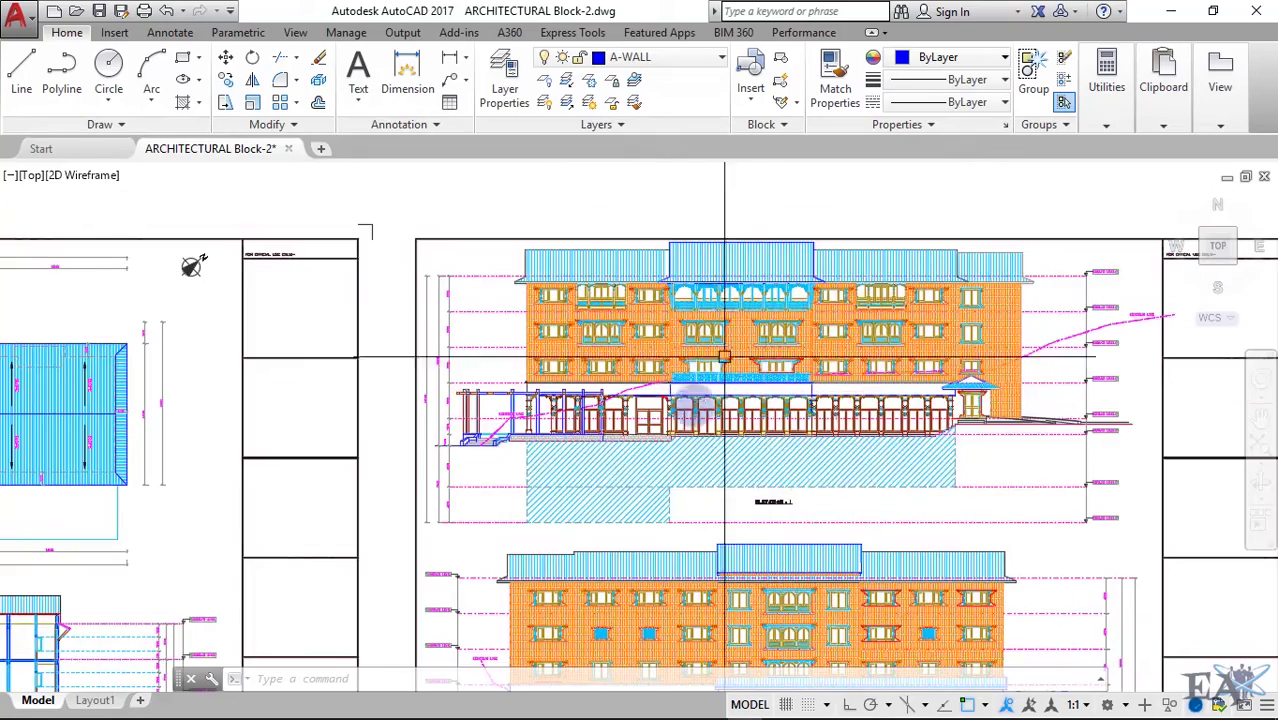
Examine Elevation-2's stone base, windows, brick walls and sloped roofs, and the side view in Elevation-4.
middle_click_drag(745, 350, 645, 278)
middle_click_drag(664, 630, 681, 400)
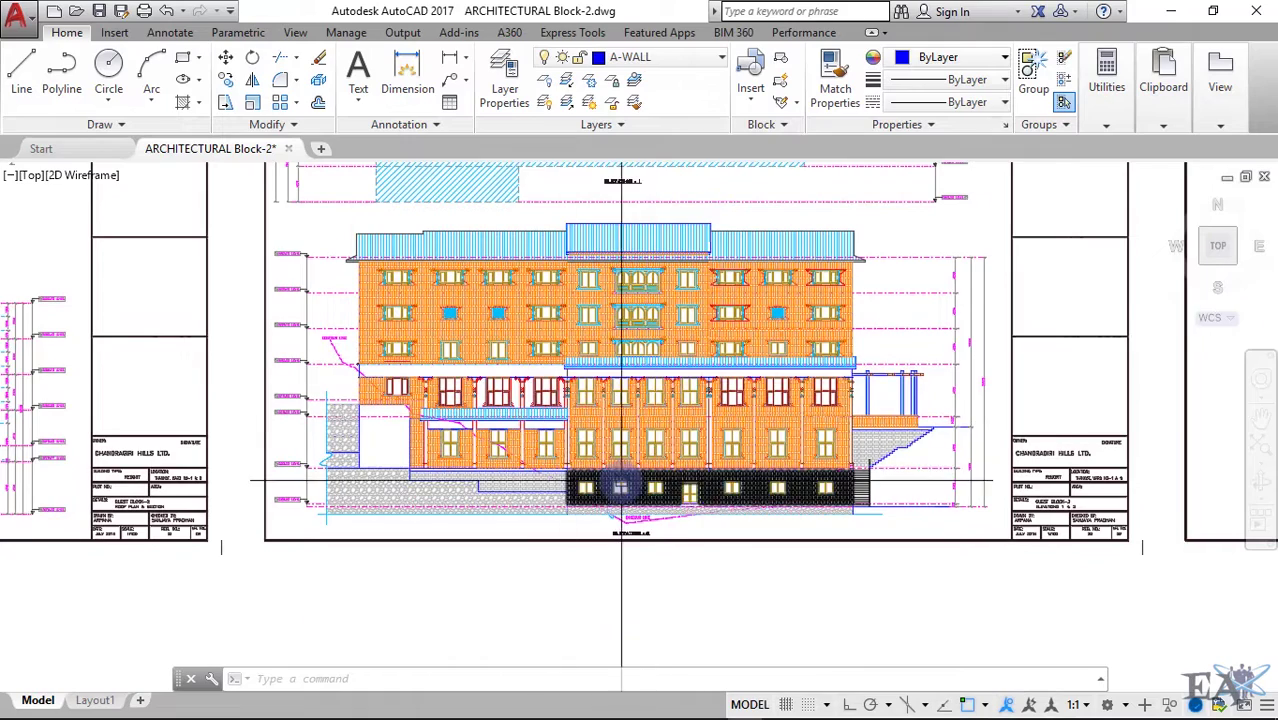
scroll(624, 480, "up", 2)
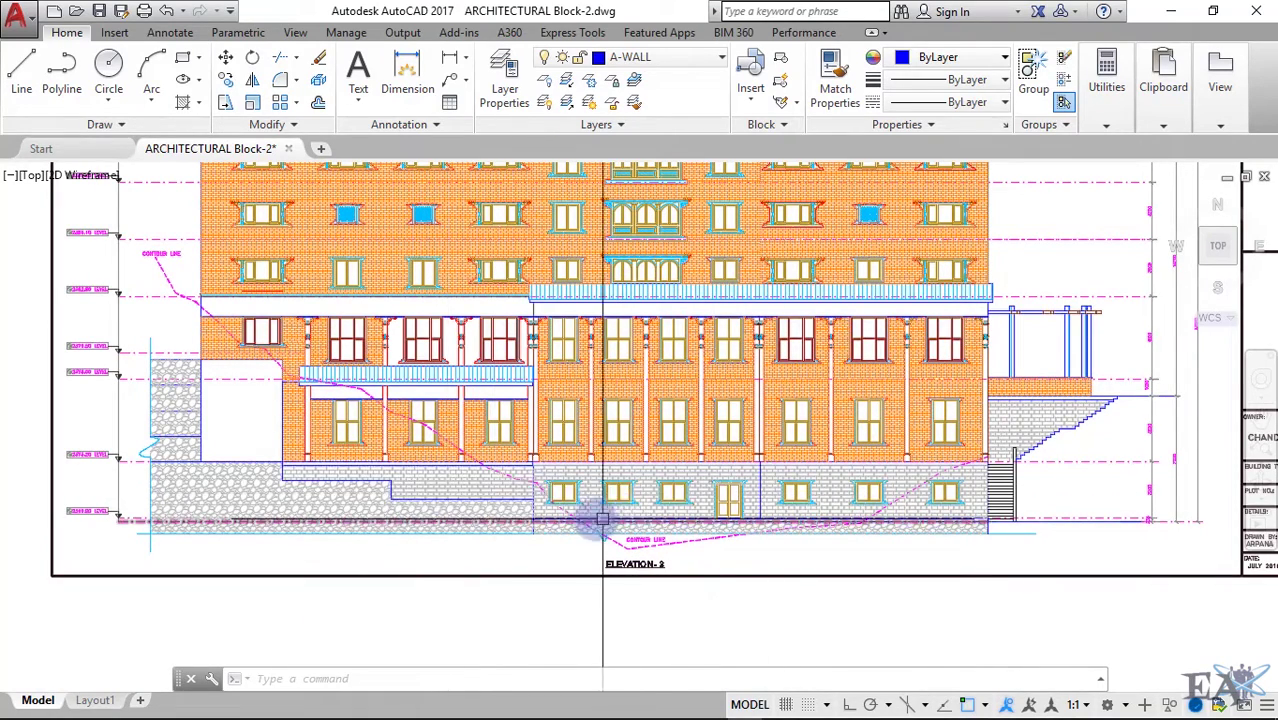
scroll(593, 505, "up", 4)
scroll(594, 505, "up", 4)
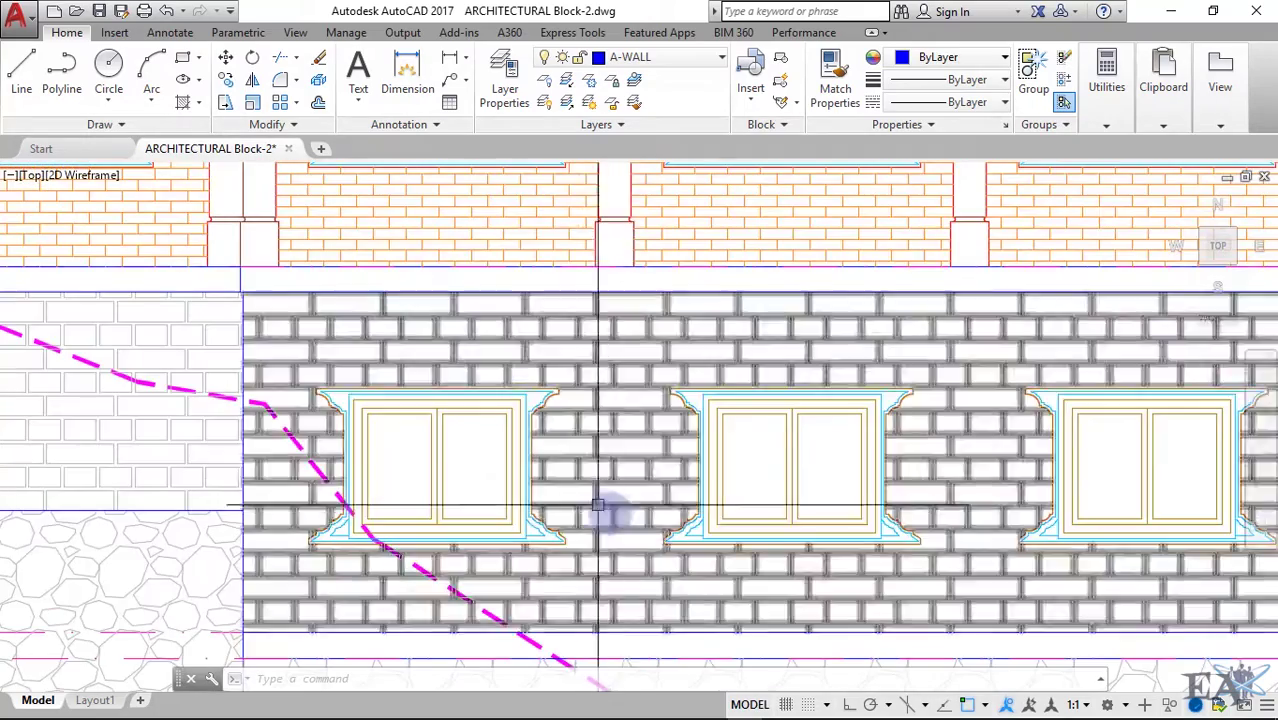
scroll(613, 486, "down", 5)
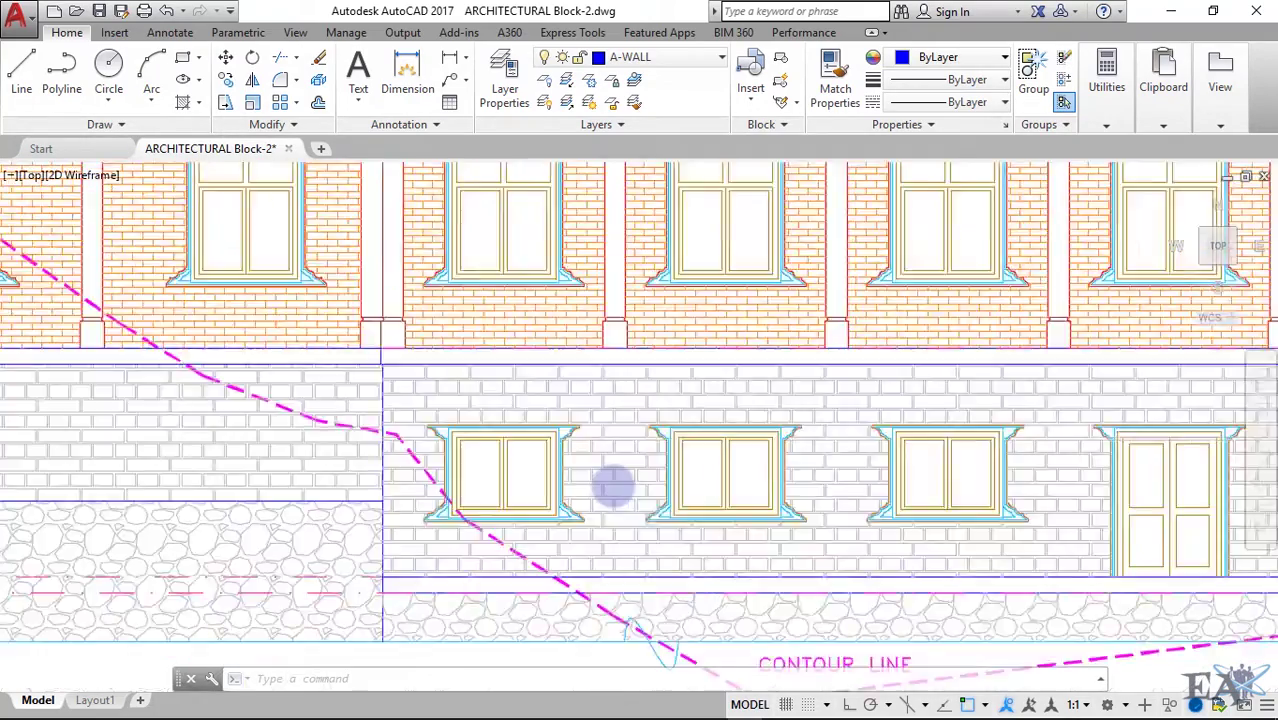
scroll(653, 440, "down", 3)
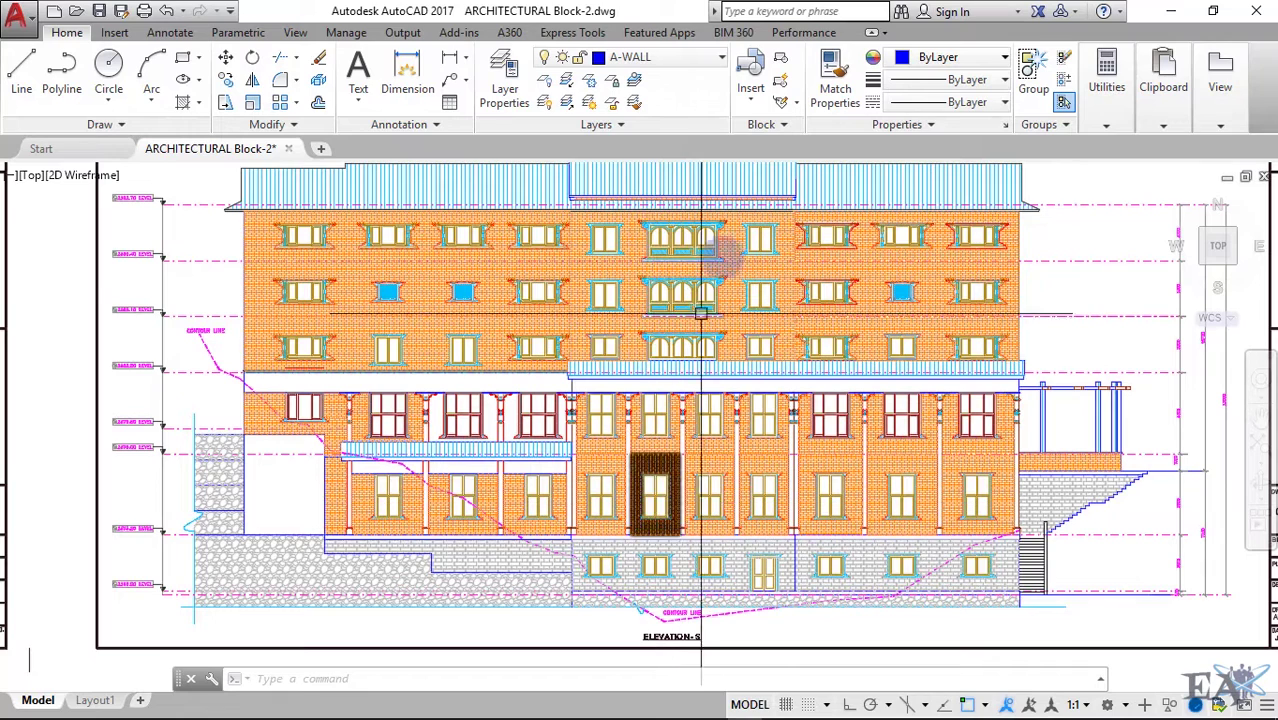
mouse_move(723, 245)
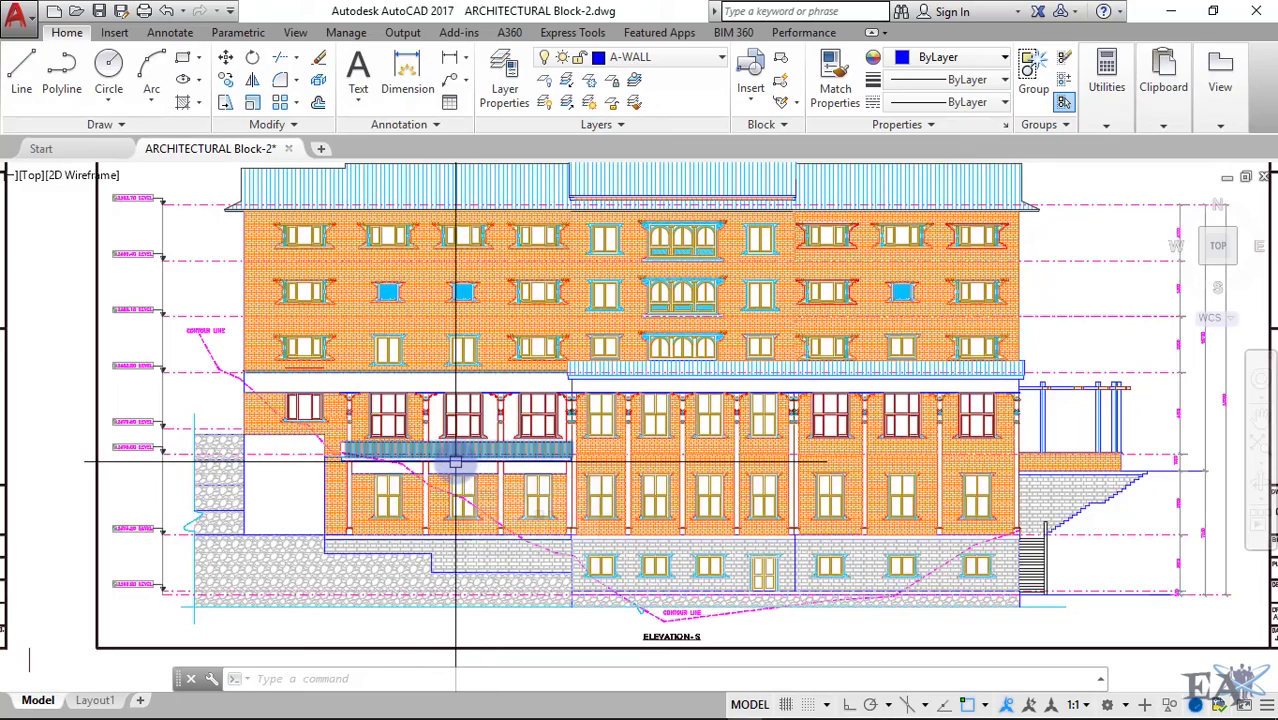
scroll(455, 462, "down", 5)
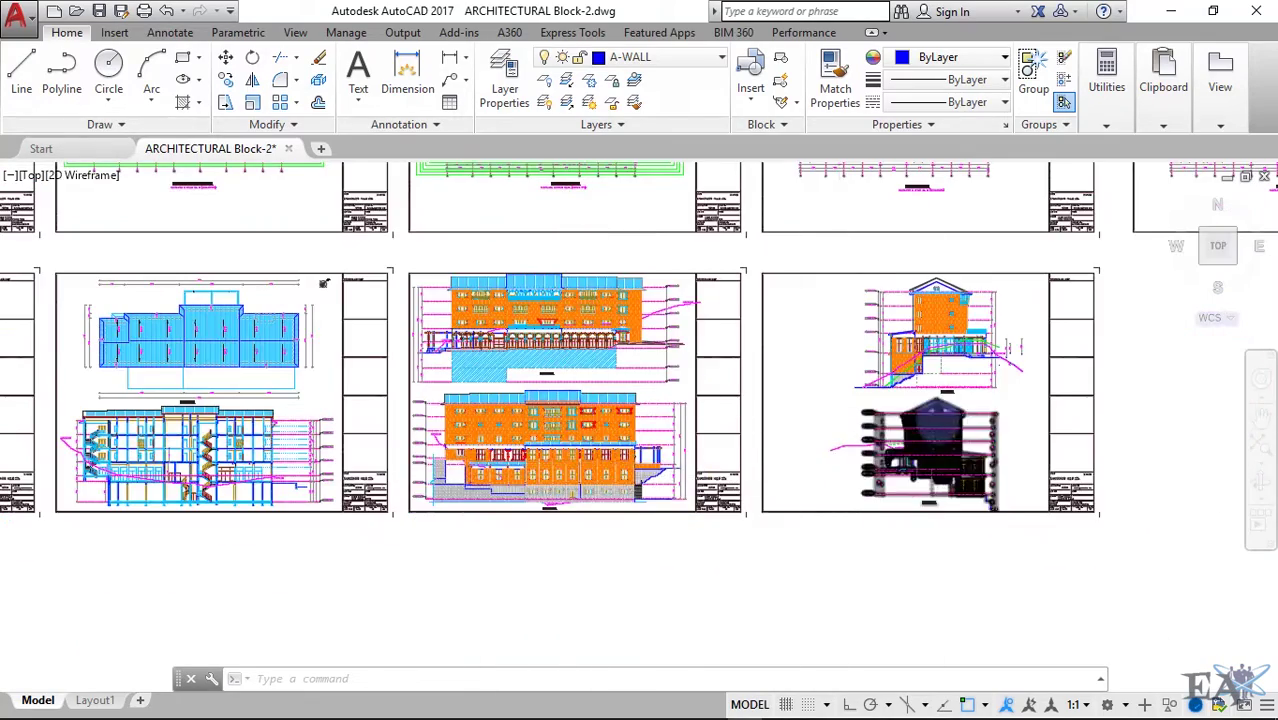
scroll(953, 450, "up", 5)
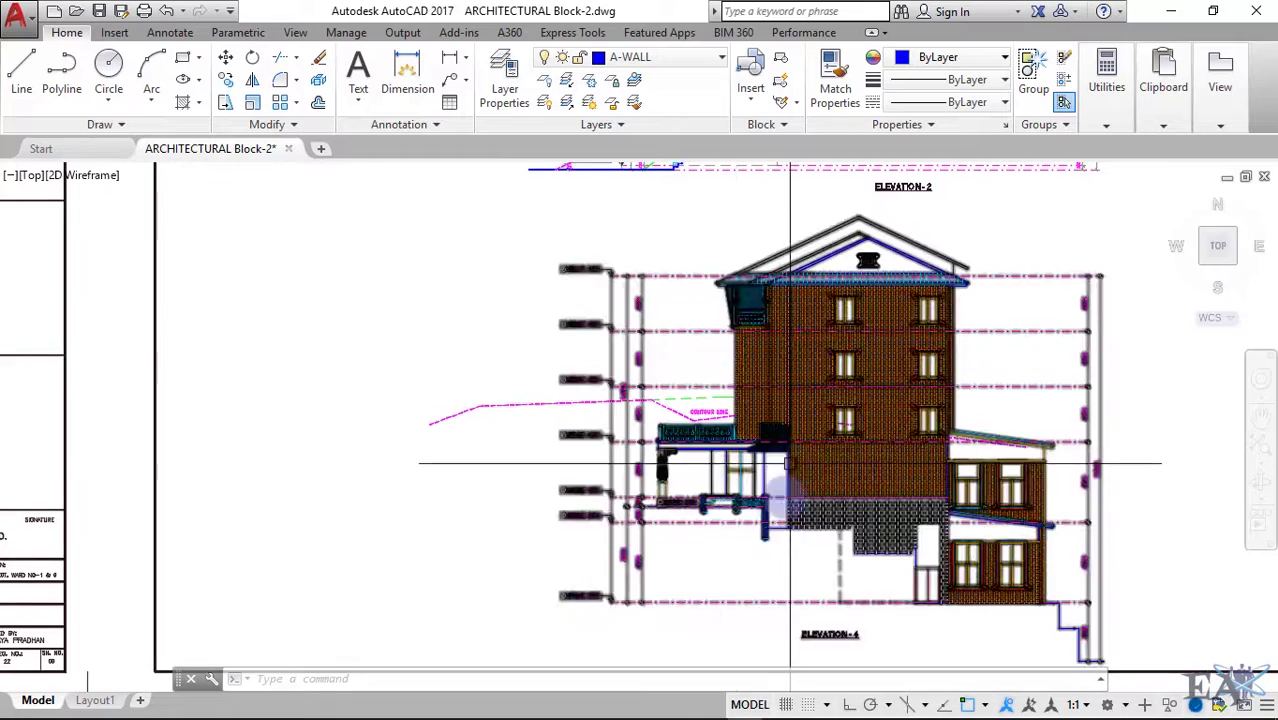
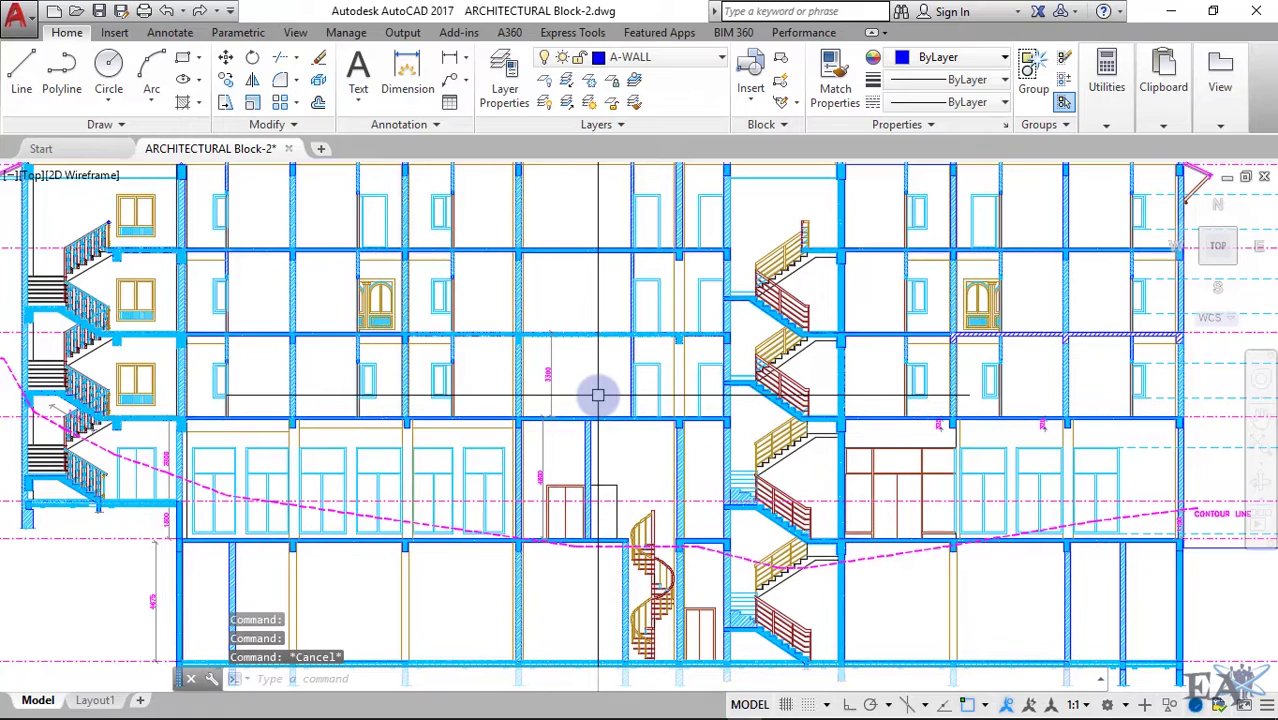
Examine the building section's staircases, floor slabs and level markers down to 2373.20 LEVEL.
scroll(597, 395, "down", 4)
scroll(772, 484, "up", 4)
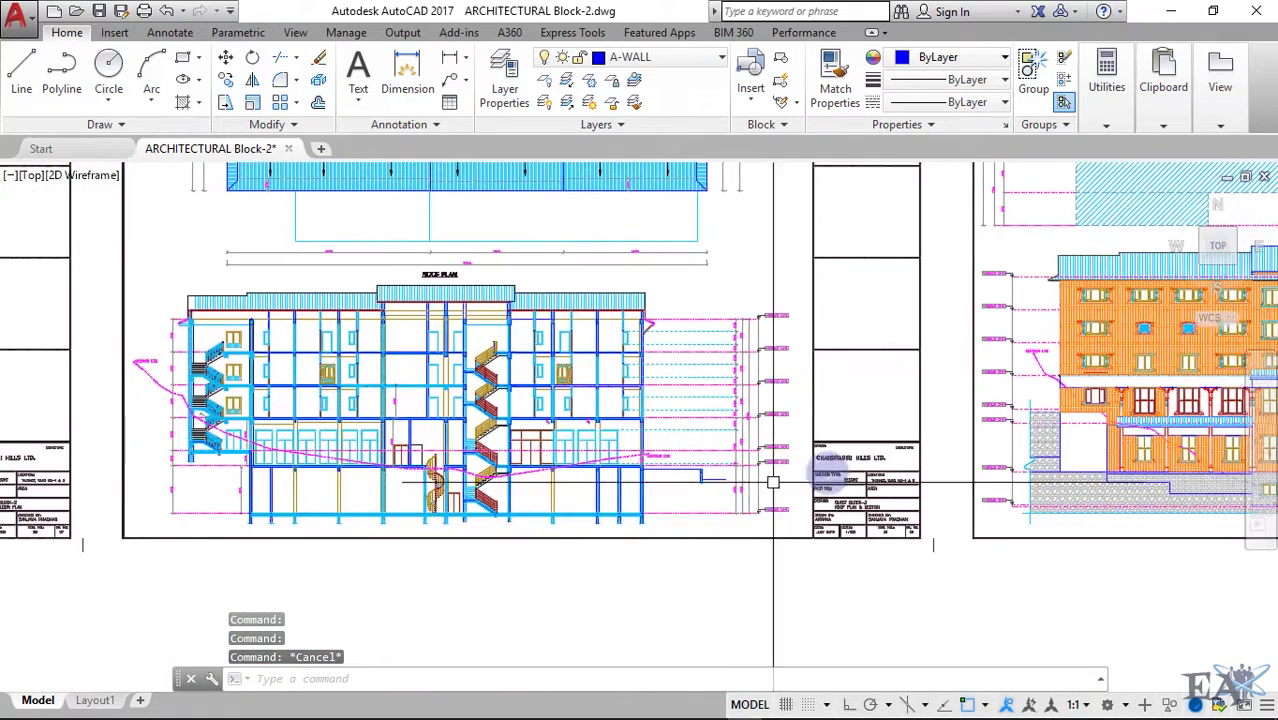
scroll(464, 573, "down", 1)
scroll(688, 565, "up", 4)
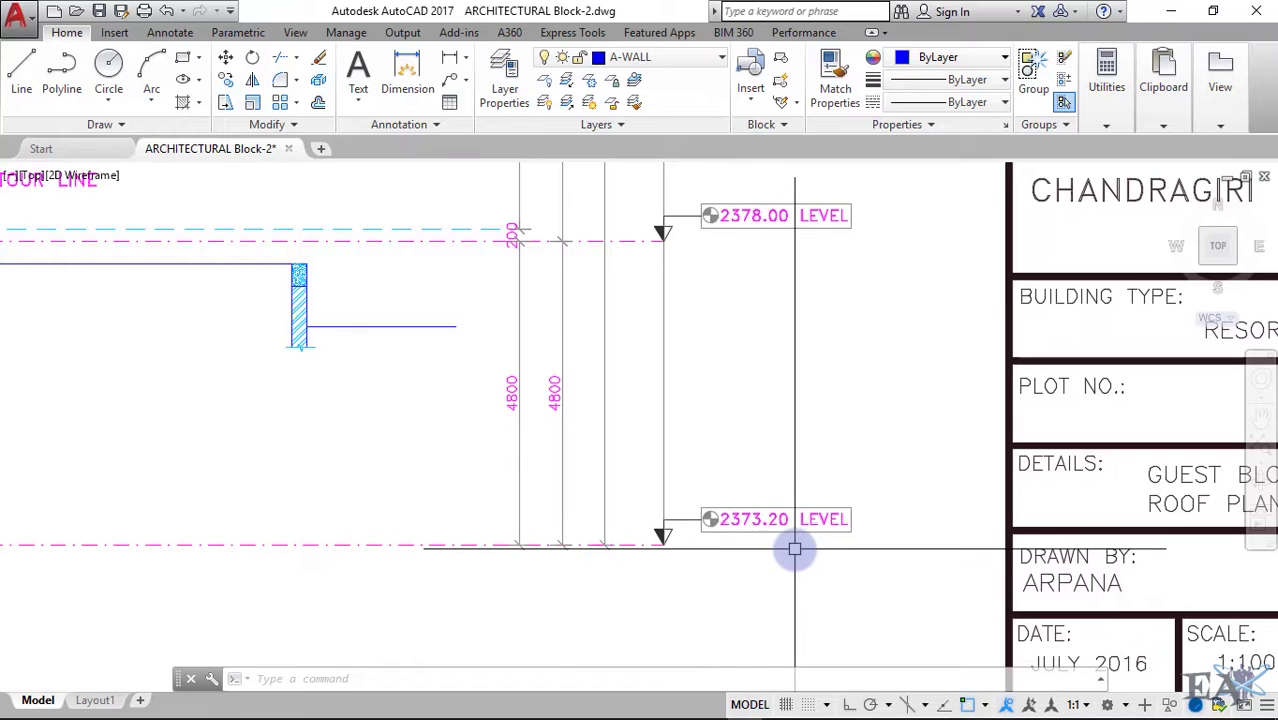
scroll(806, 552, "down", 6)
scroll(806, 552, "down", 3)
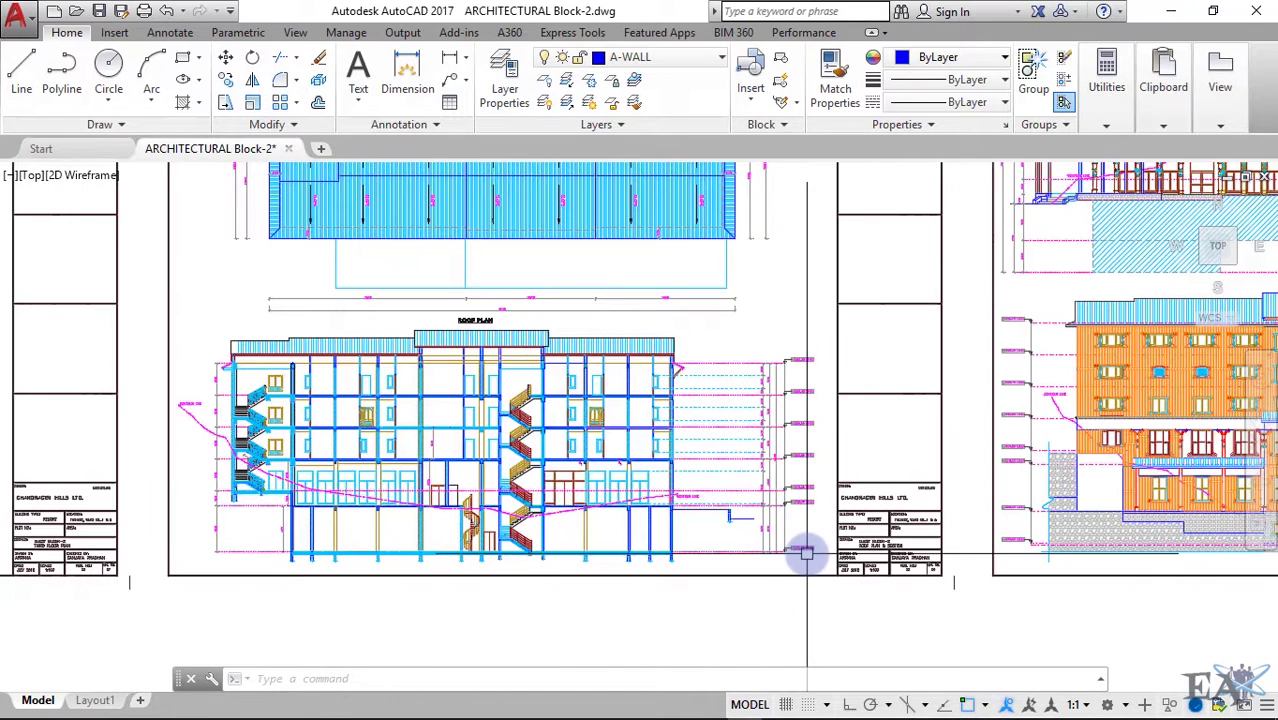
scroll(167, 322, "up", 1)
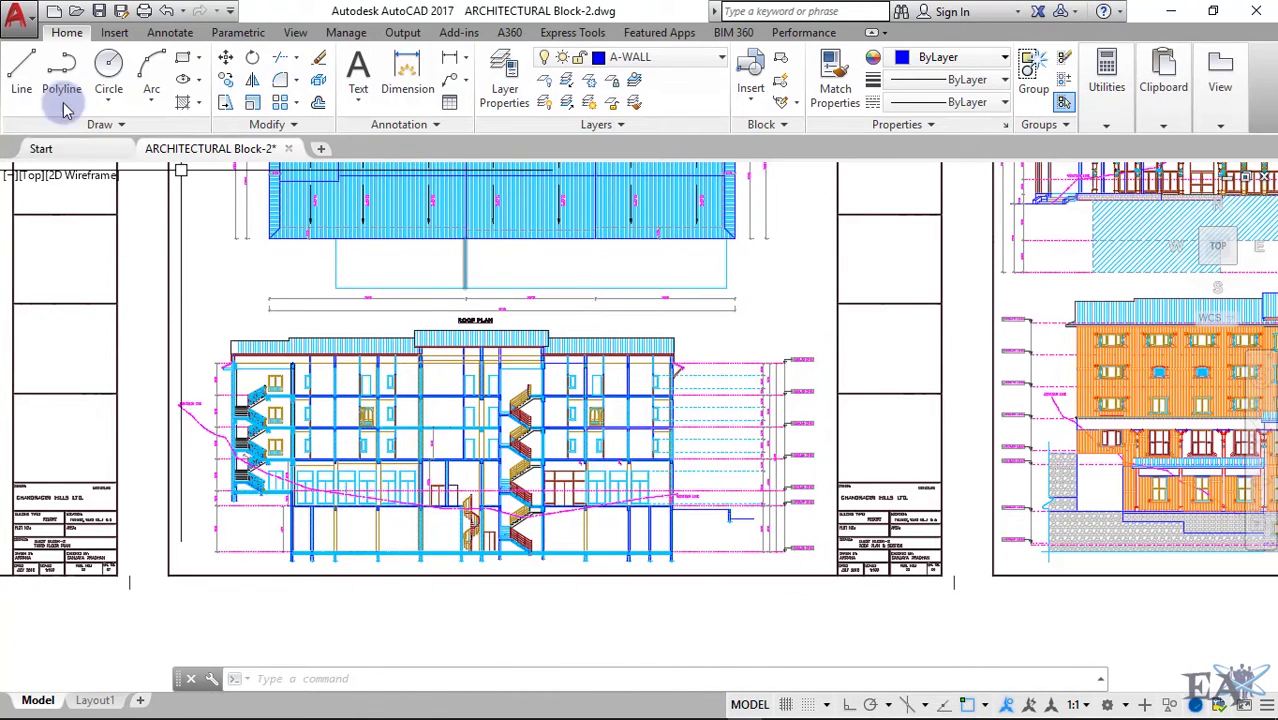
Draw a straight horizontal line just above the section's roof, spanning from beyond the outer staircase to the level markers.
left_click(21, 78)
left_click(197, 318)
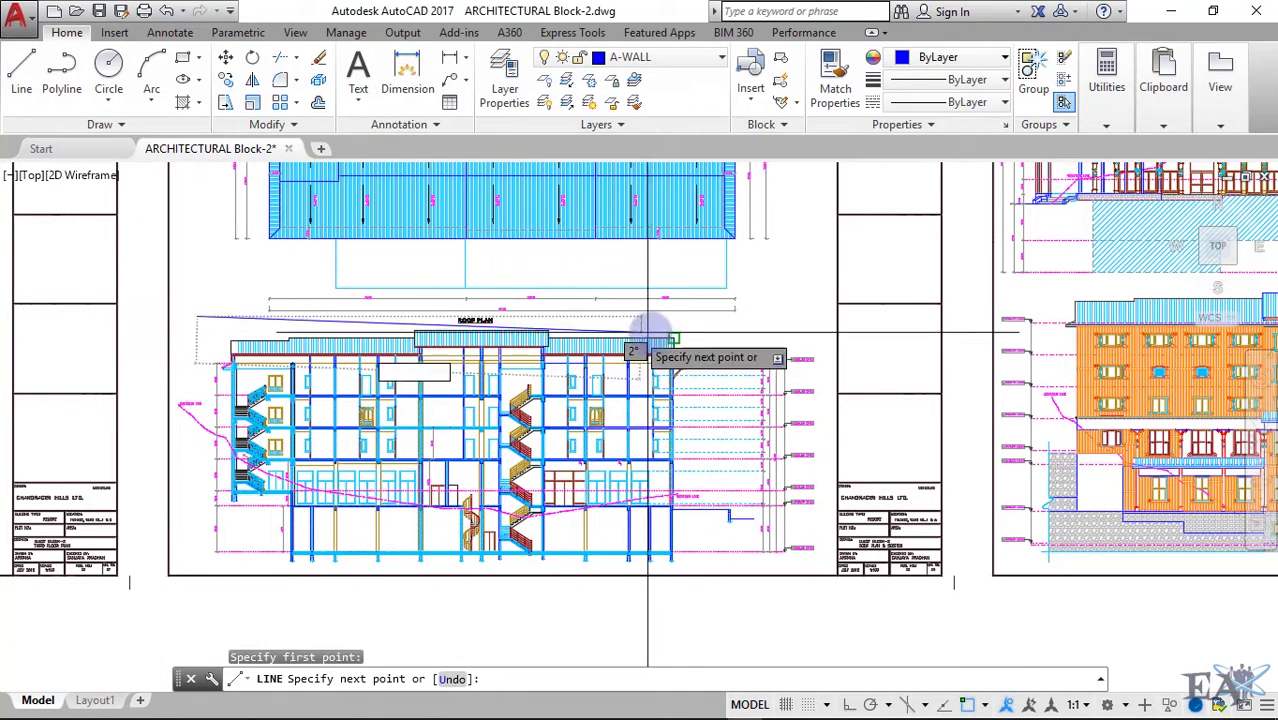
left_click(793, 318)
key("Return")
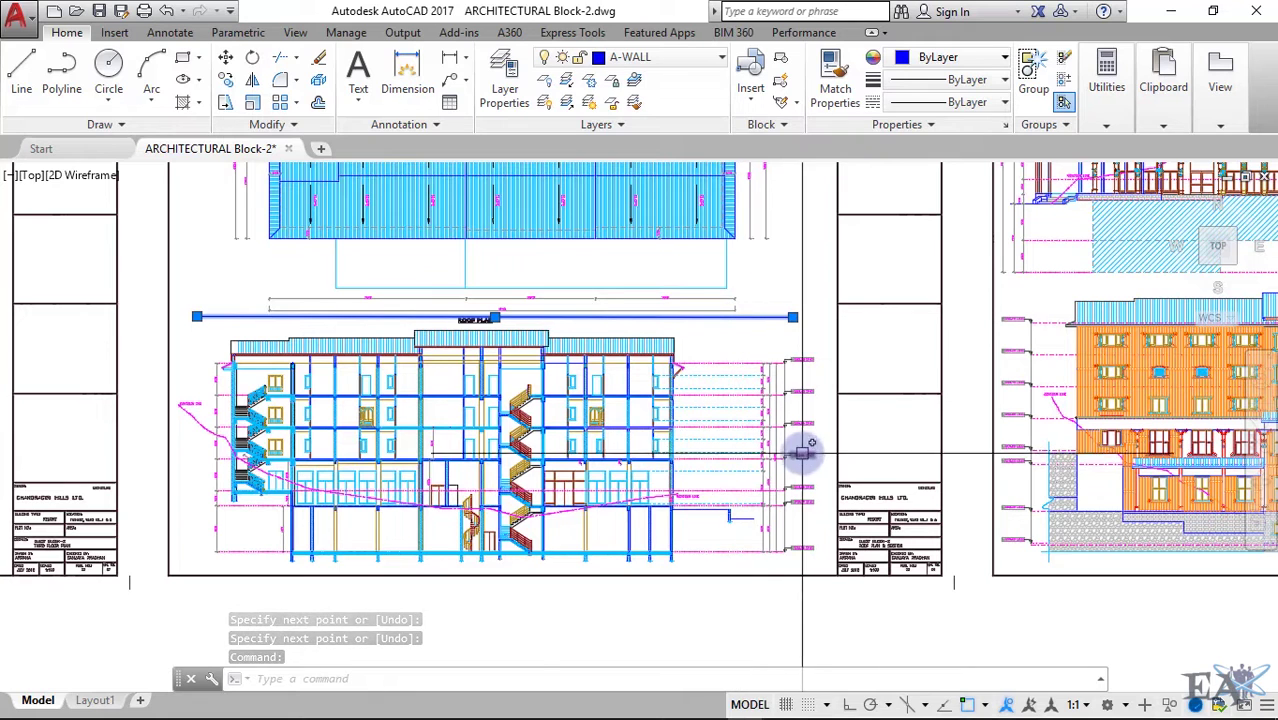
Check the section's lowest level marker, 2373.20 LEVEL, against the basement floor line and nearby vertical dimensions.
middle_click_drag(815, 442, 796, 362)
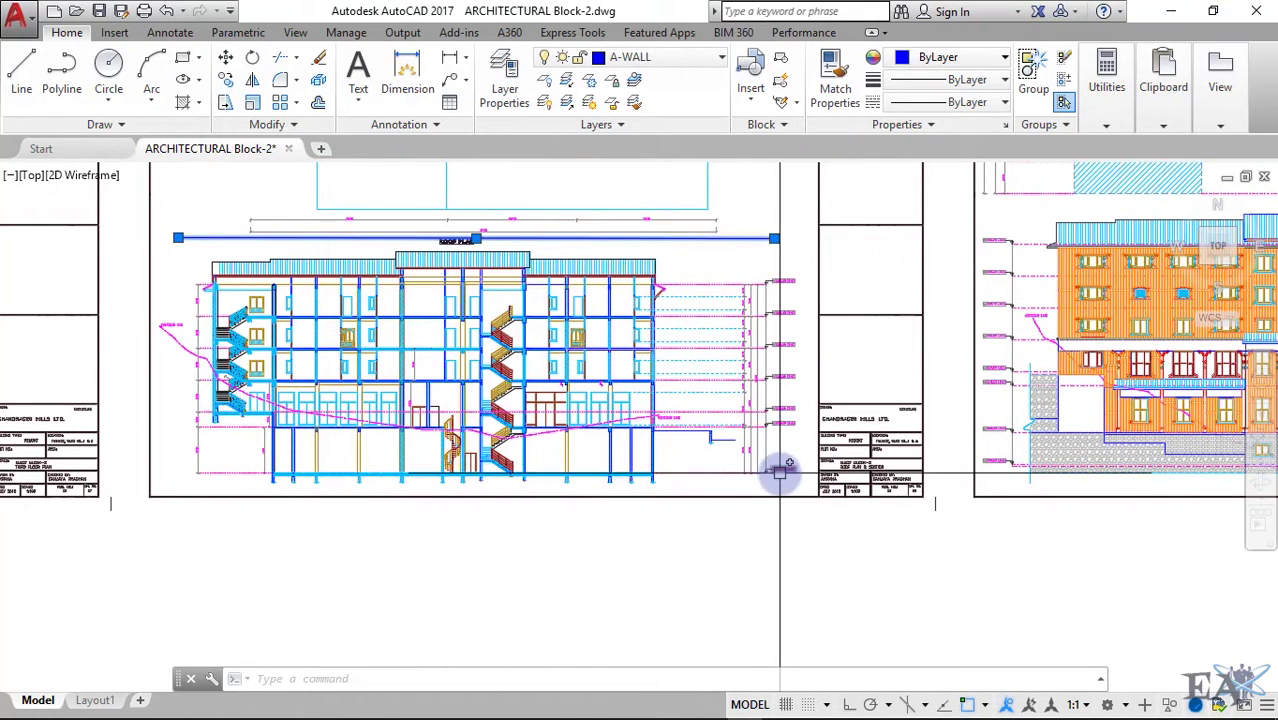
scroll(779, 470, "up", 7)
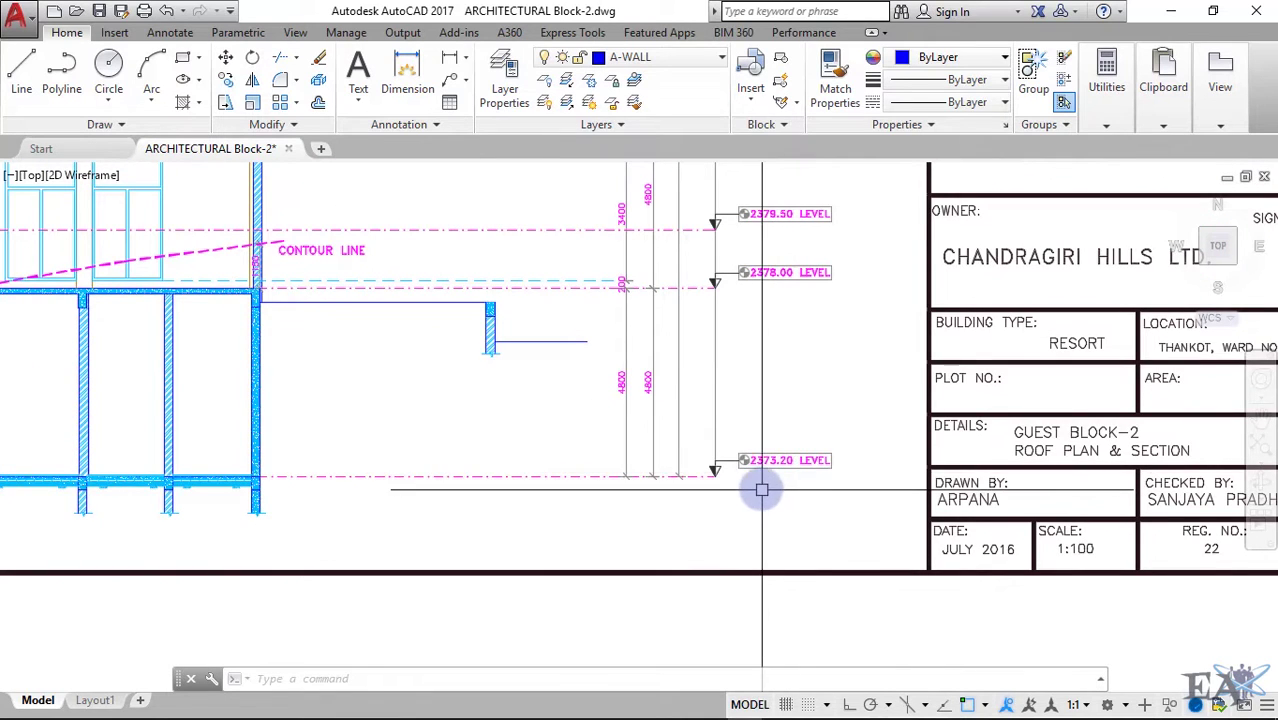
scroll(806, 470, "down", 2)
scroll(806, 472, "down", 1)
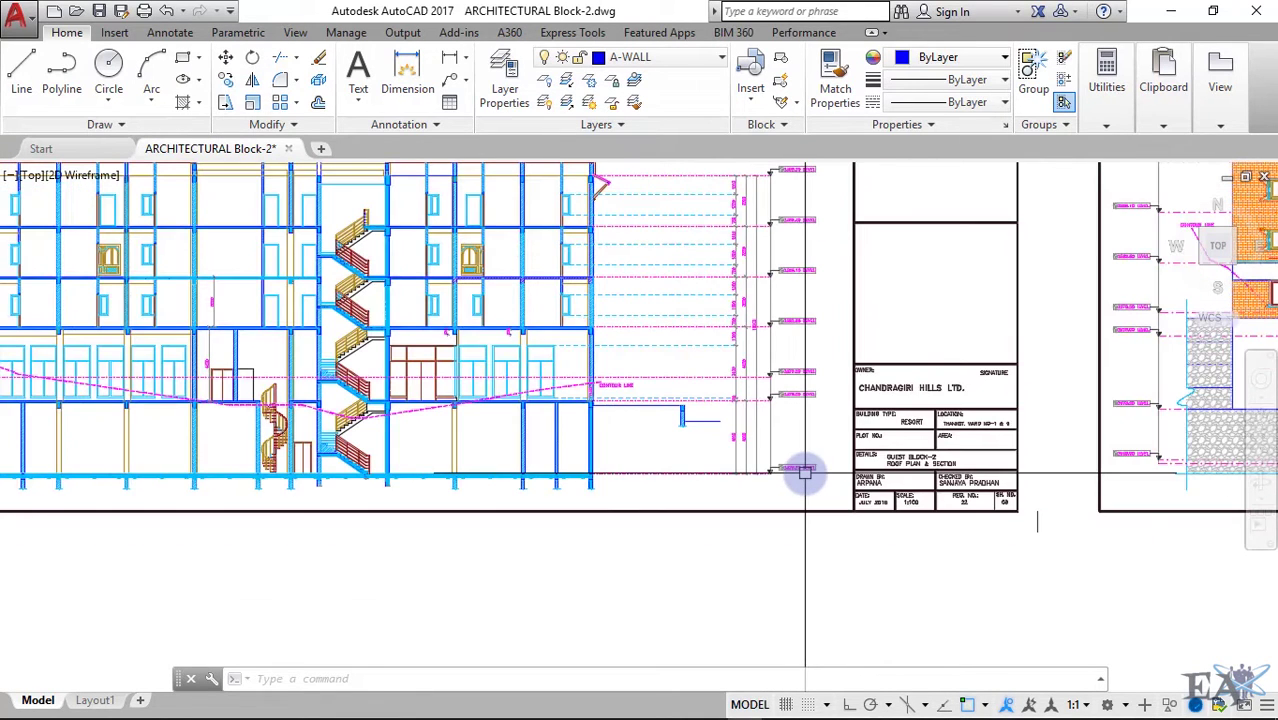
Move the horizontal line from above the roof down across the section's large-window storey, keeping its length, and clear the selection.
scroll(806, 472, "down", 2)
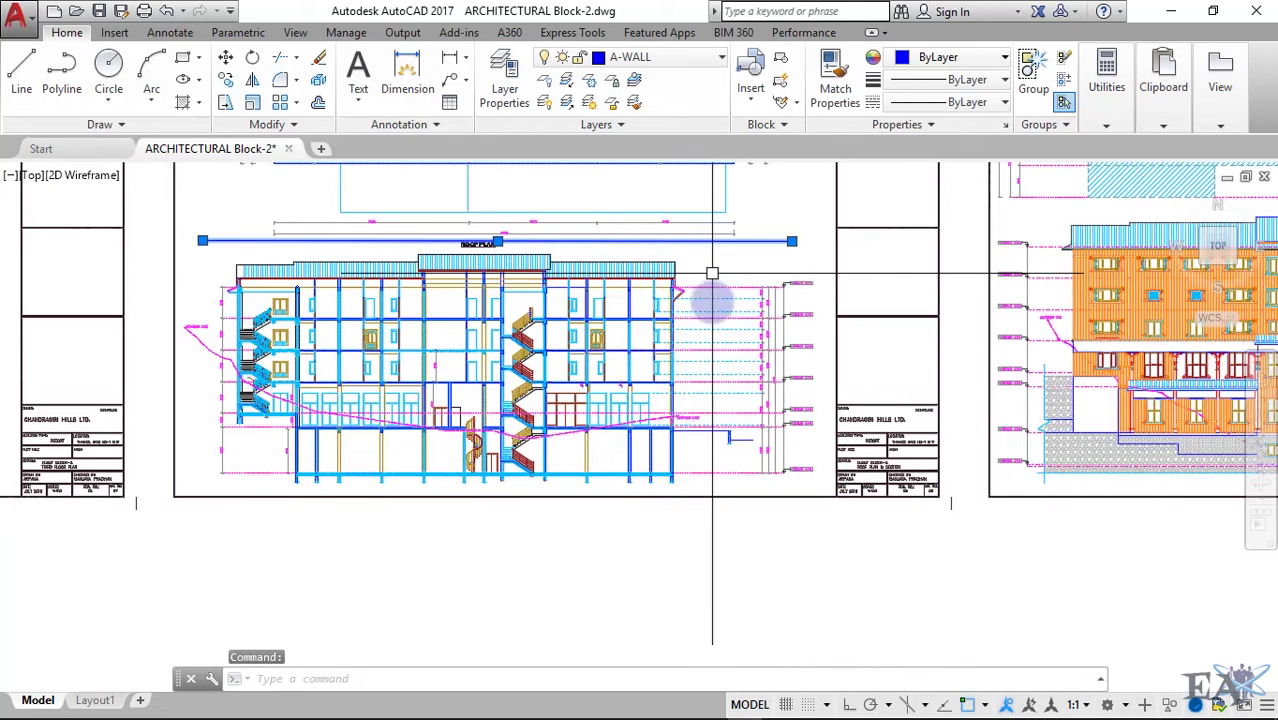
key("Escape")
key("Escape")
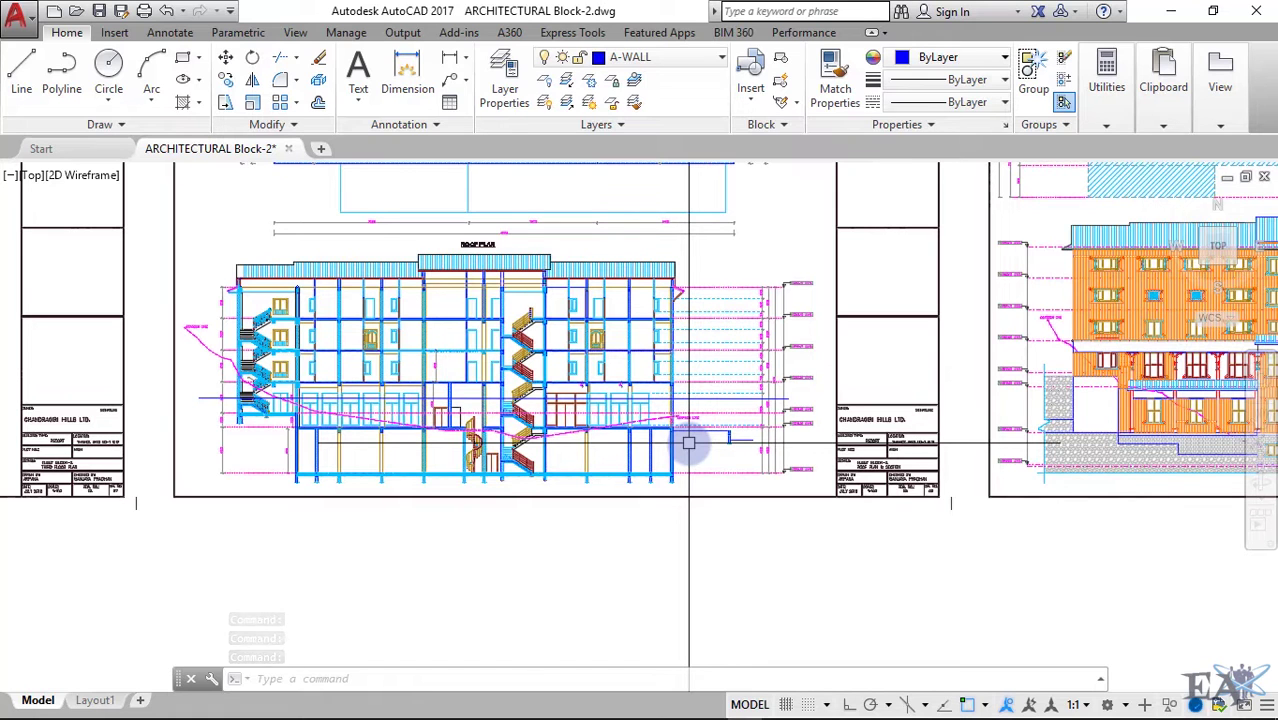
Switch to File Explorer and open ST-GB2--02 LOWER BASEMENT FOUNDATION PLAN from Block 2's Structural folder.
scroll(688, 443, "down", 5)
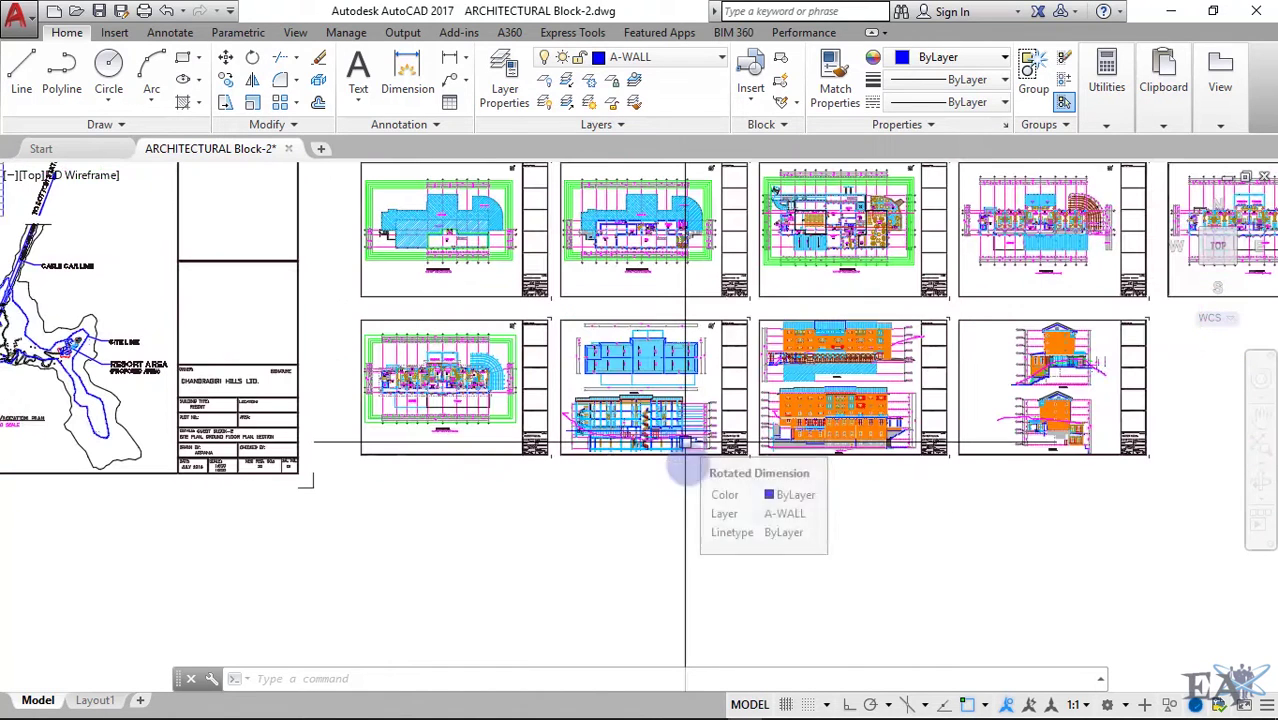
middle_click_drag(1007, 539, 796, 562)
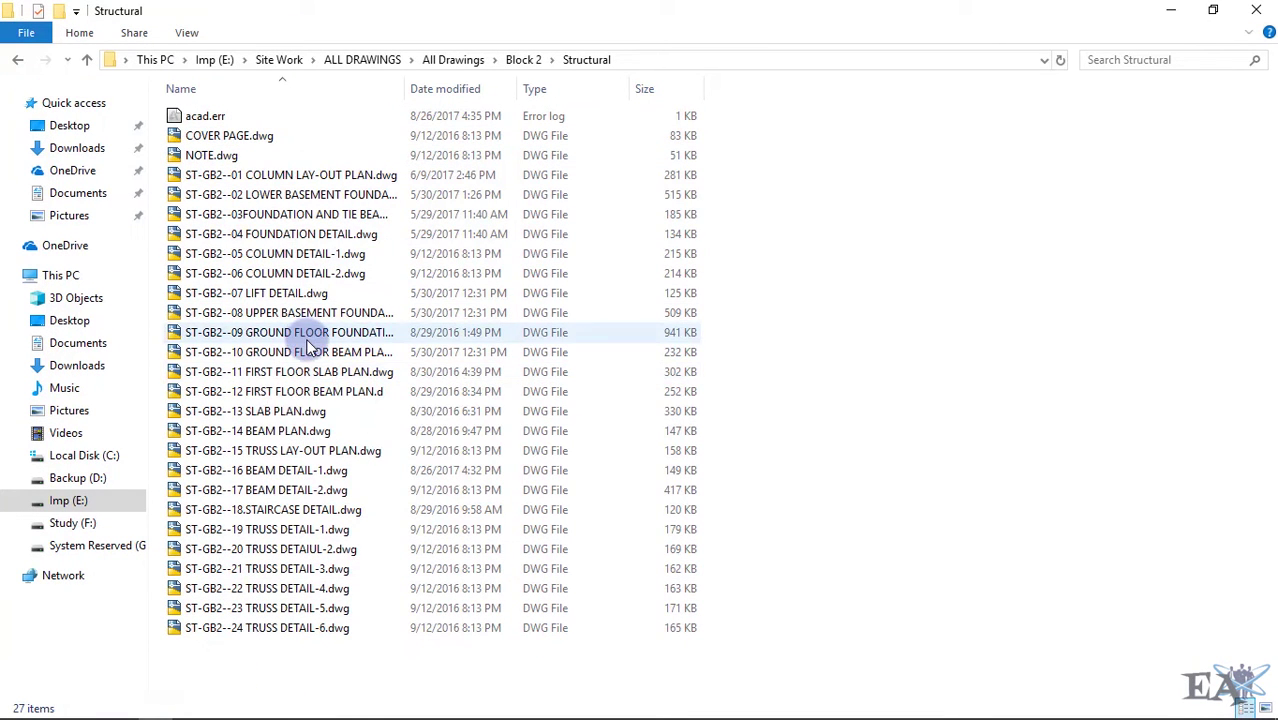
double_click(303, 196)
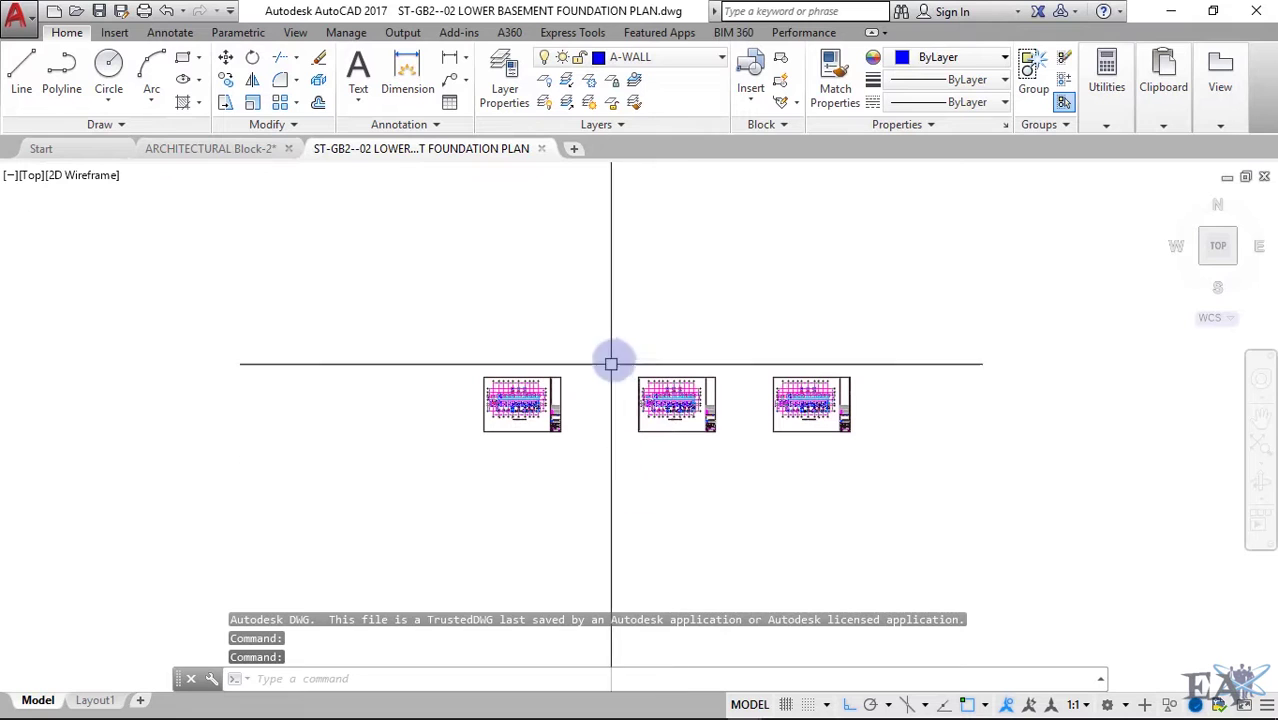
Delete the second and third copies of the foundation plan sheet, keeping only the first one.
left_click(646, 343)
left_click(960, 500)
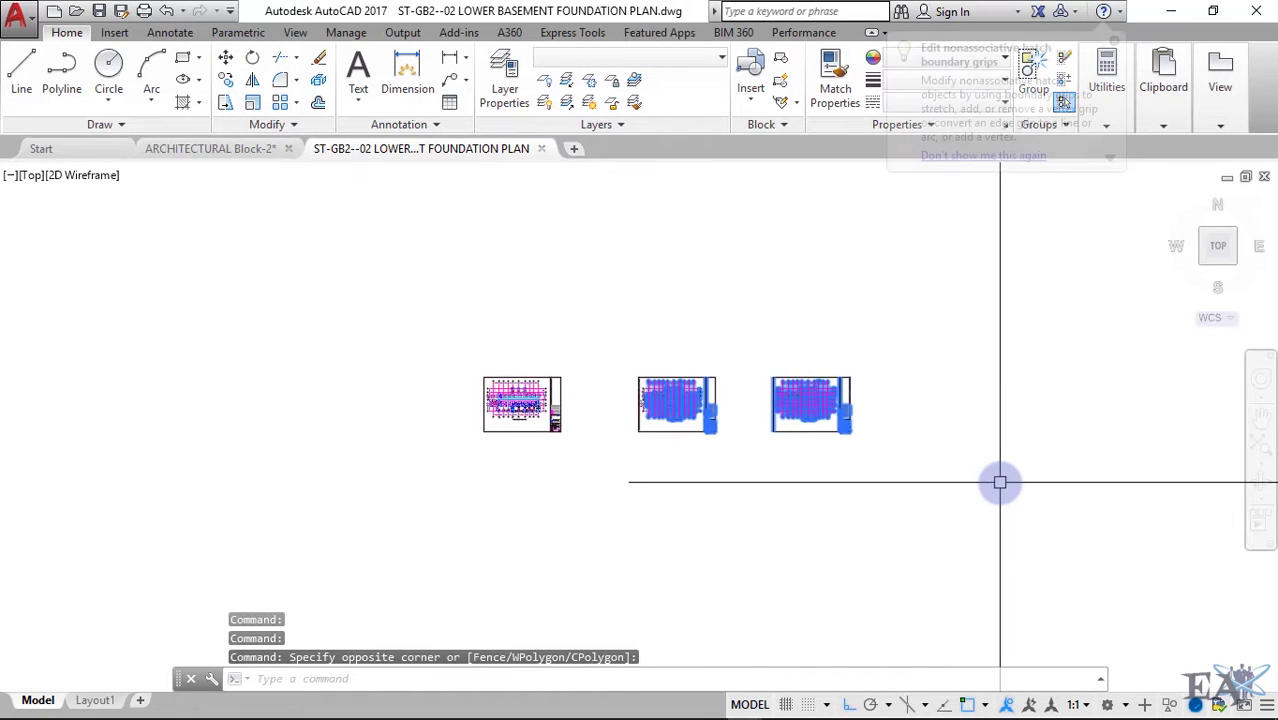
key("Delete")
left_click(642, 346)
left_click(836, 514)
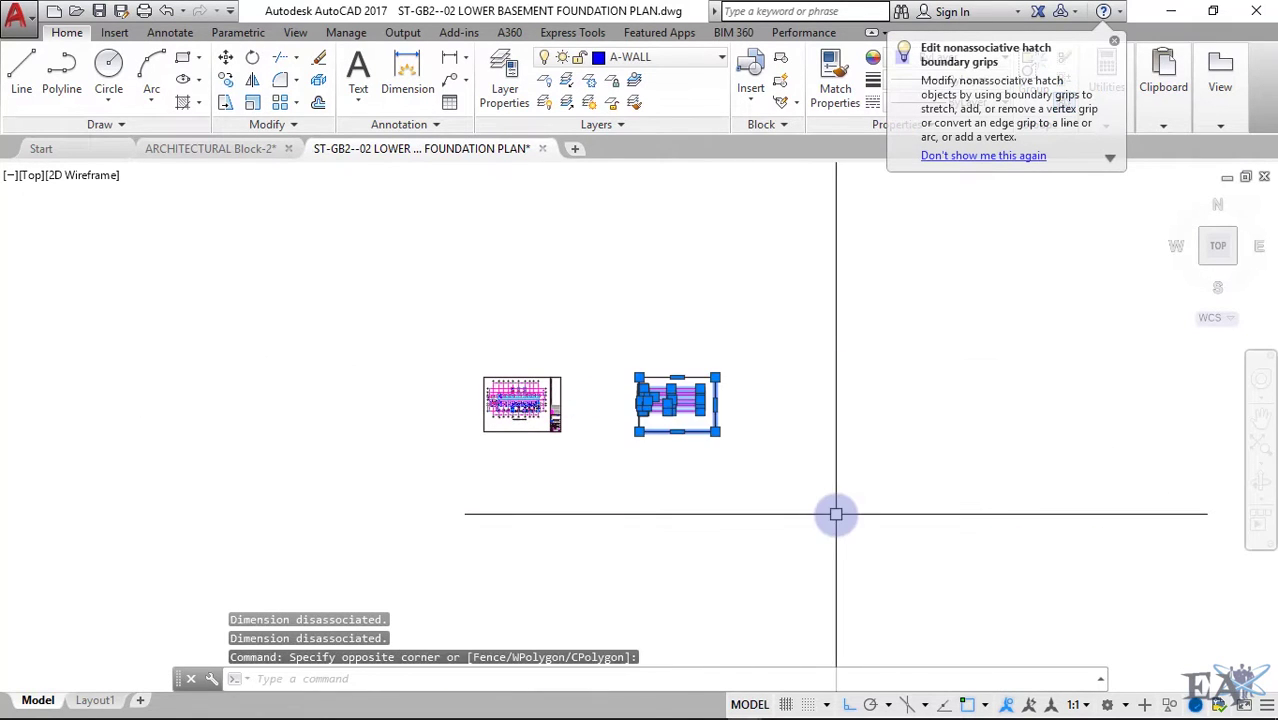
key("Delete")
Compare the lower basement foundation plan with the architectural lower basement floor plan, checking the store's outline, retaining walls and grids 5 to 10.
scroll(497, 412, "up", 12)
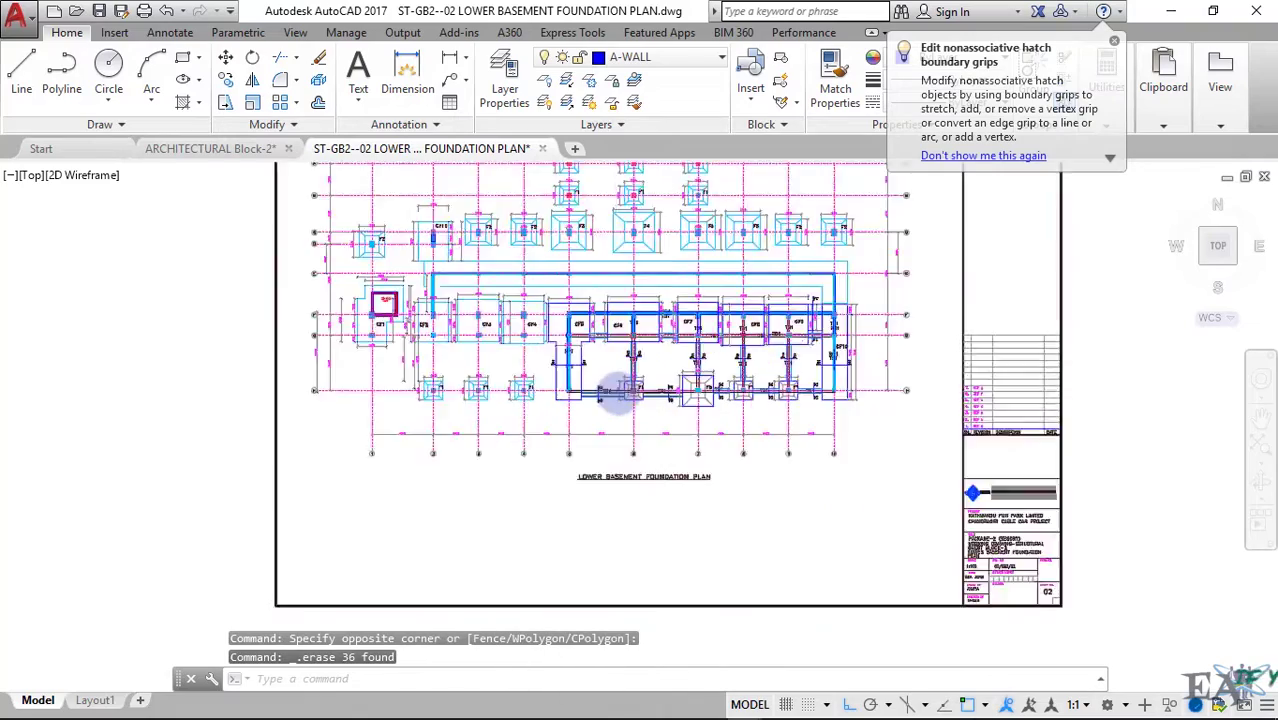
scroll(271, 476, "up", 2)
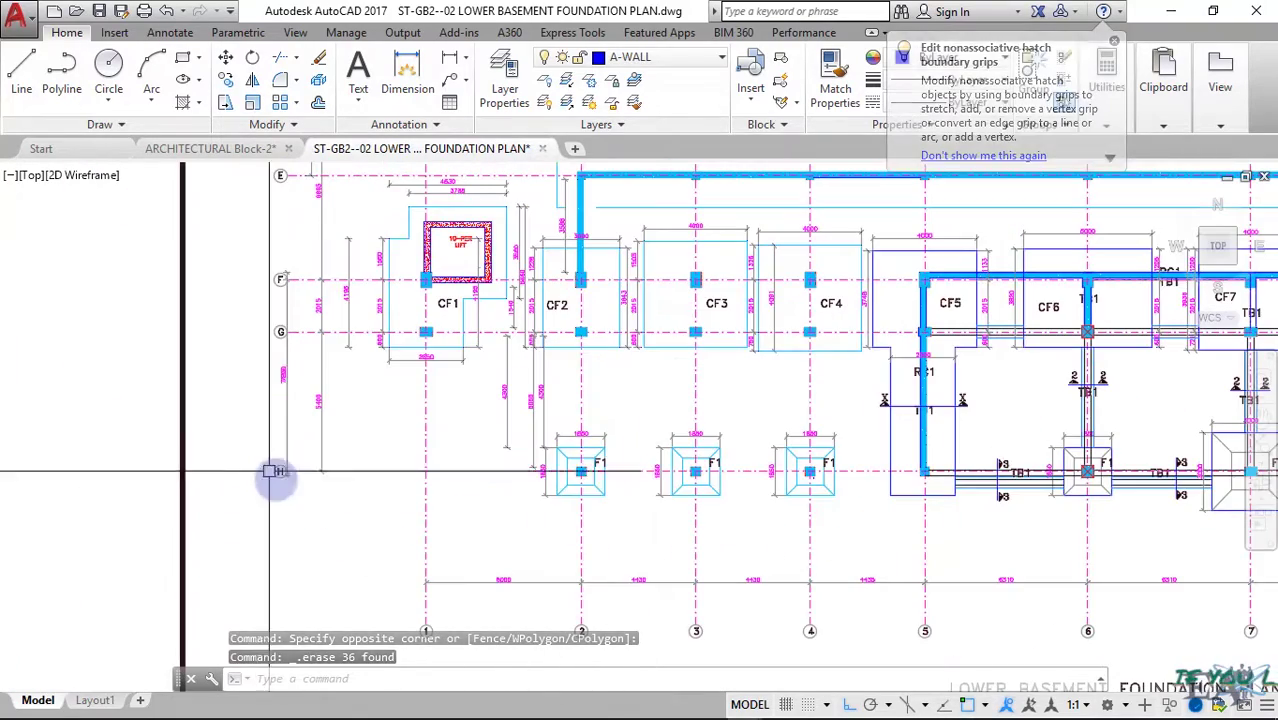
left_click(212, 148)
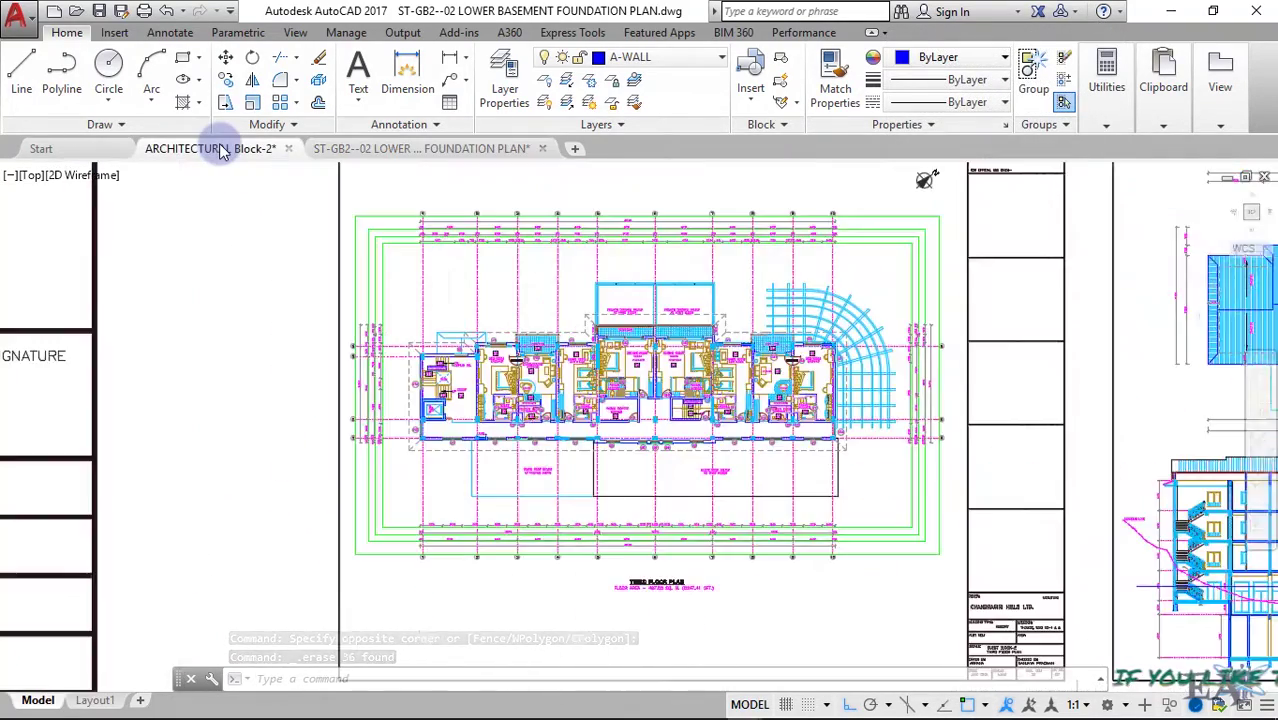
scroll(585, 518, "up", 3)
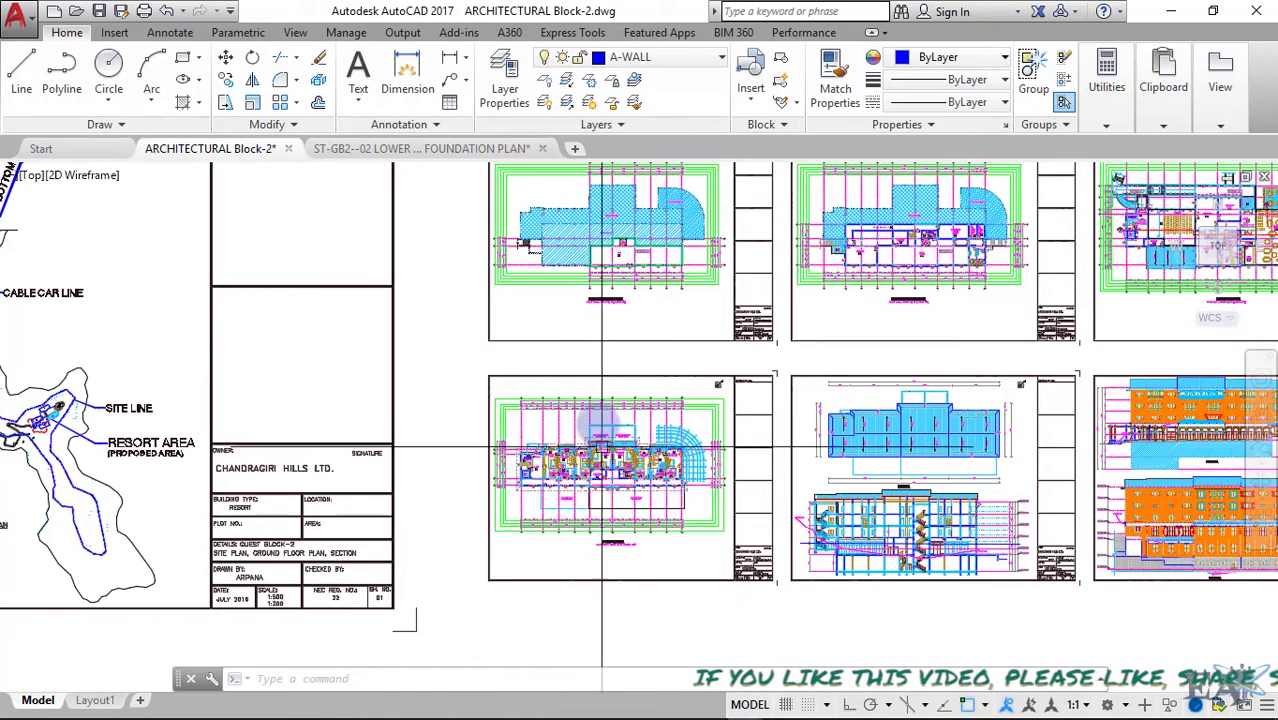
scroll(585, 517, "up", 7)
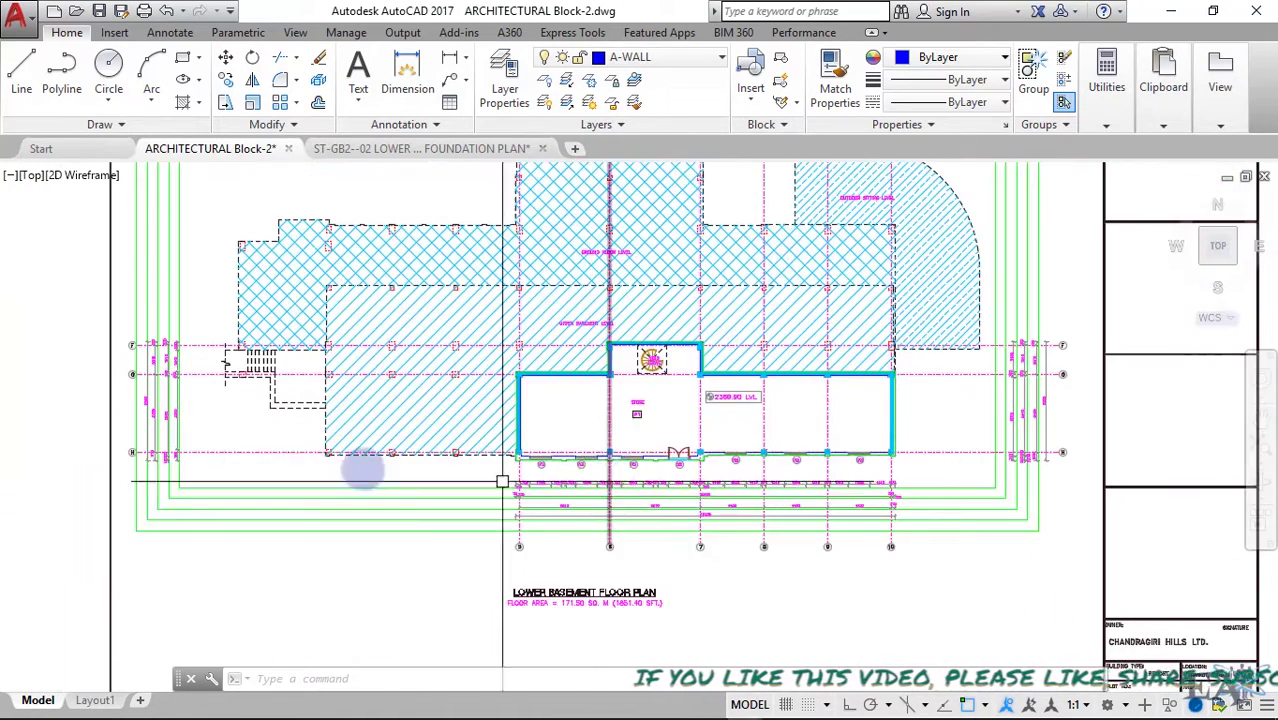
scroll(125, 455, "up", 4)
middle_click_drag(860, 467, 471, 471)
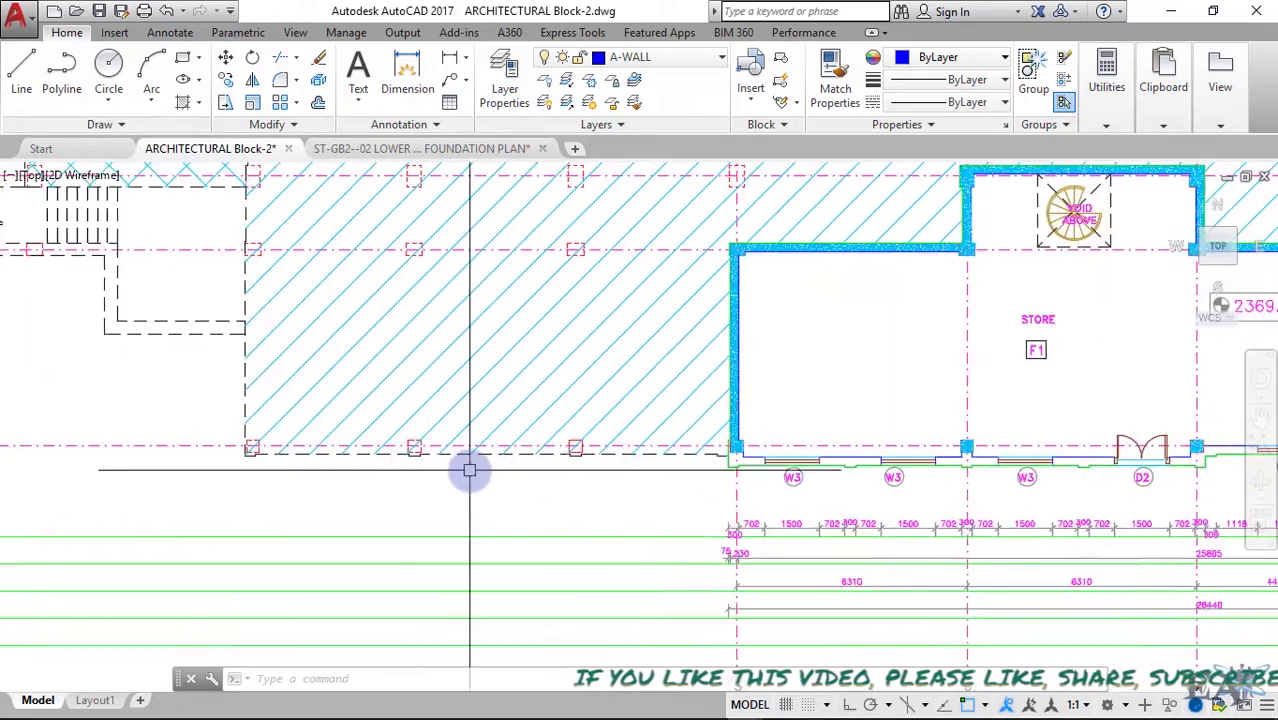
scroll(613, 471, "down", 3)
scroll(451, 480, "up", 2)
middle_click_drag(654, 378, 498, 385)
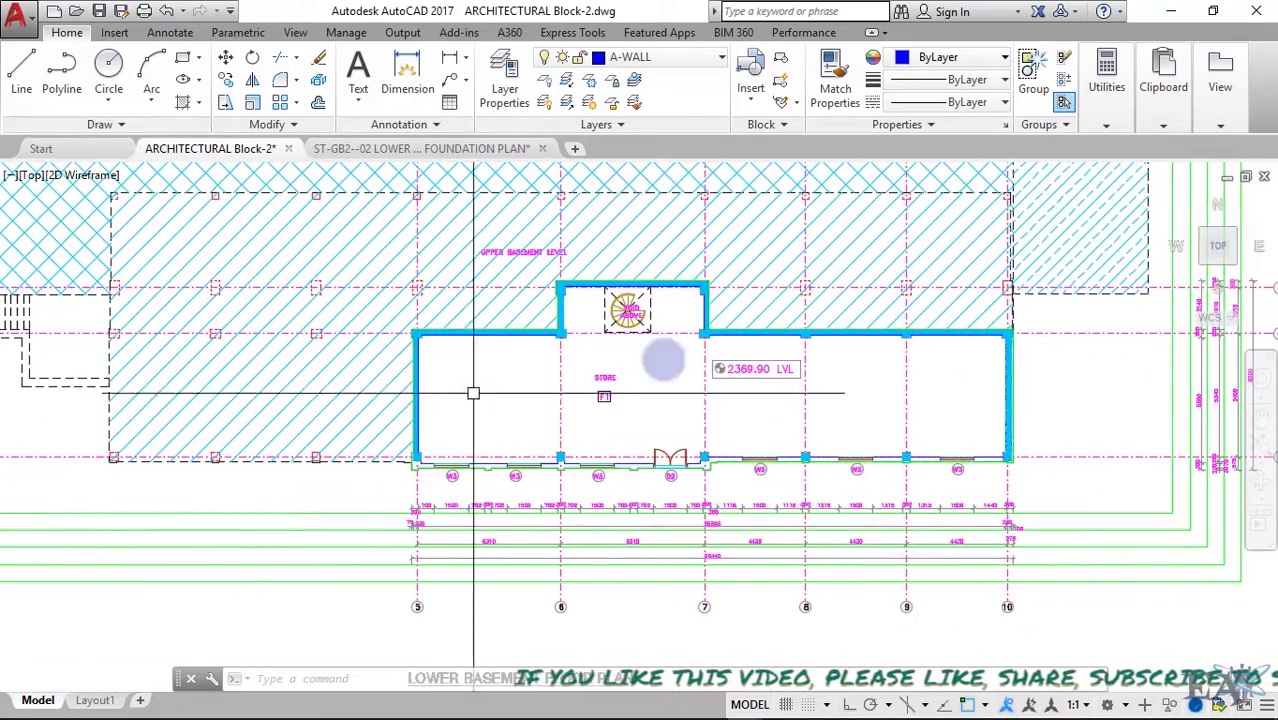
Examine the foundation plan's combined footings CF1 to CF10, isolated footings F1 and F5, and TB1 tie beams.
left_click(420, 148)
middle_click_drag(938, 505, 801, 502)
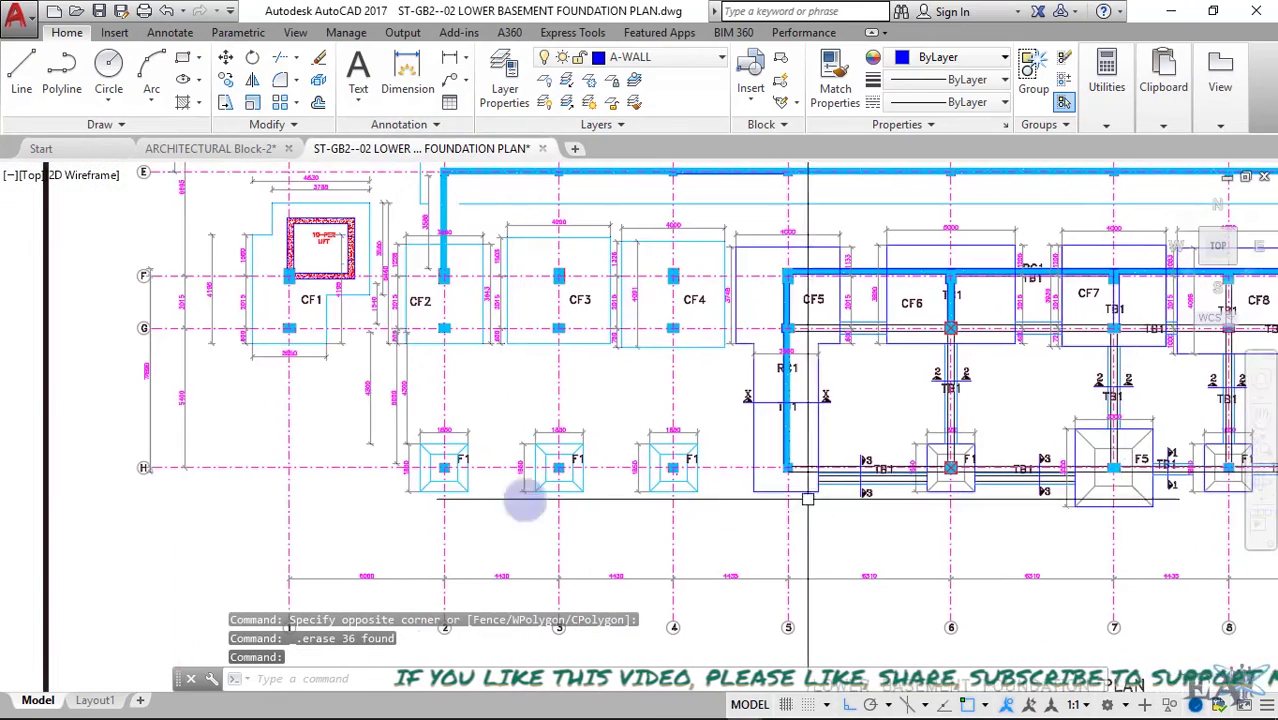
middle_click_drag(927, 485, 637, 485)
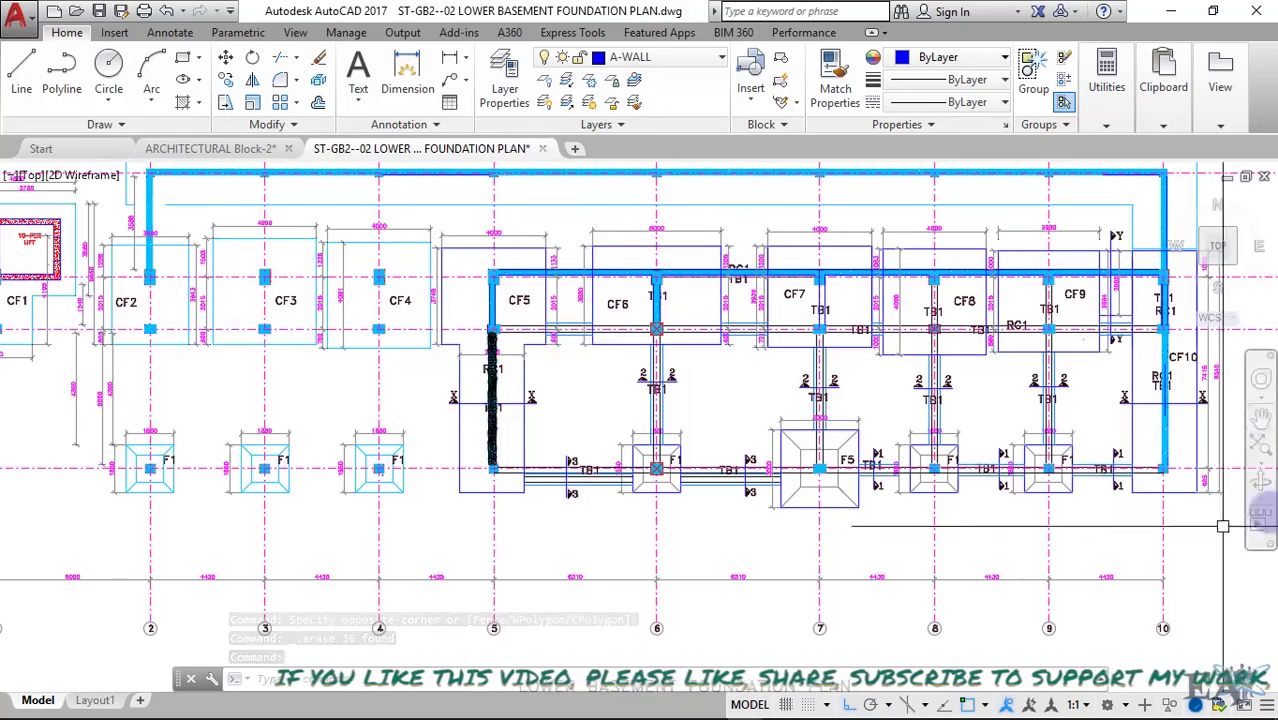
middle_click_drag(516, 559, 738, 555)
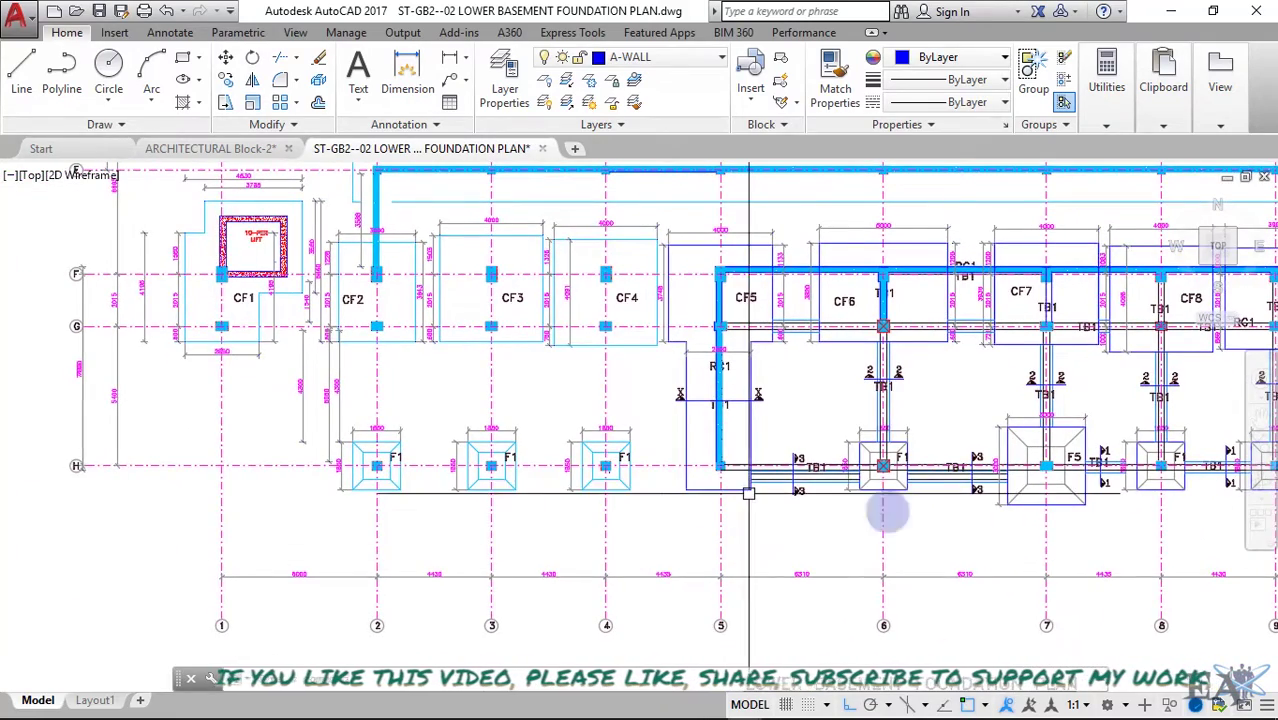
middle_click_drag(890, 514, 769, 532)
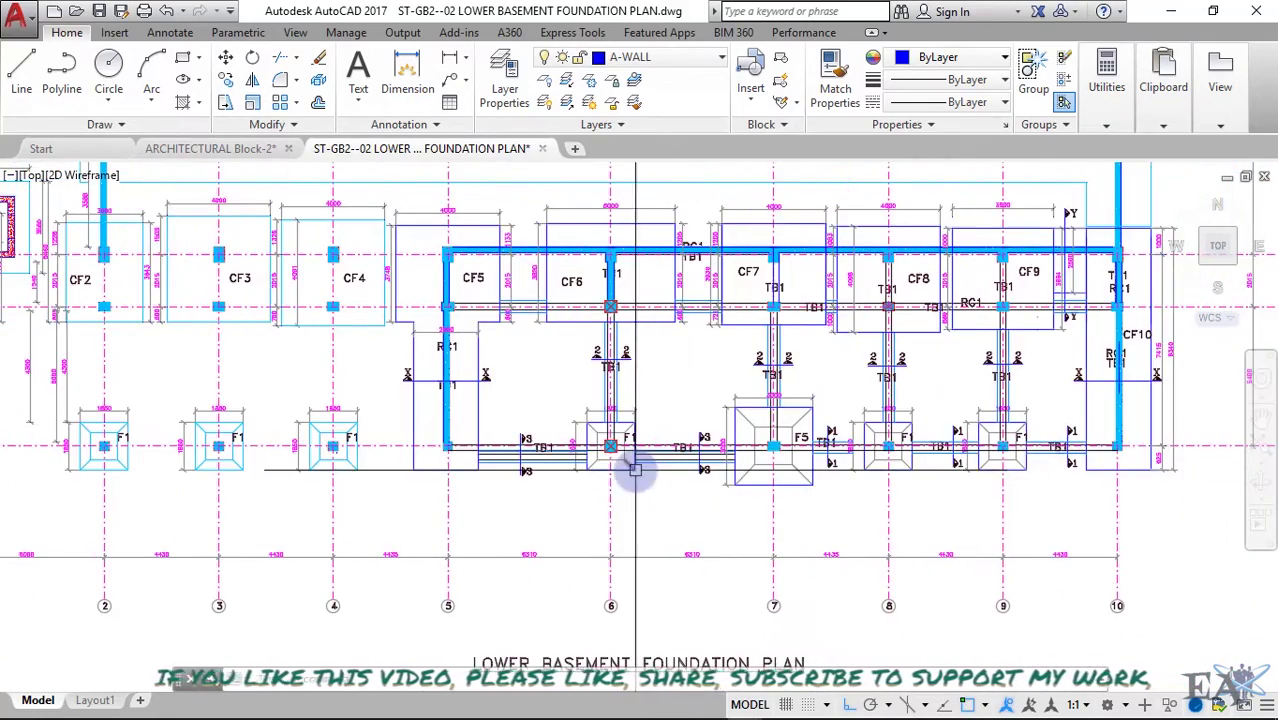
middle_click_drag(634, 442, 572, 452)
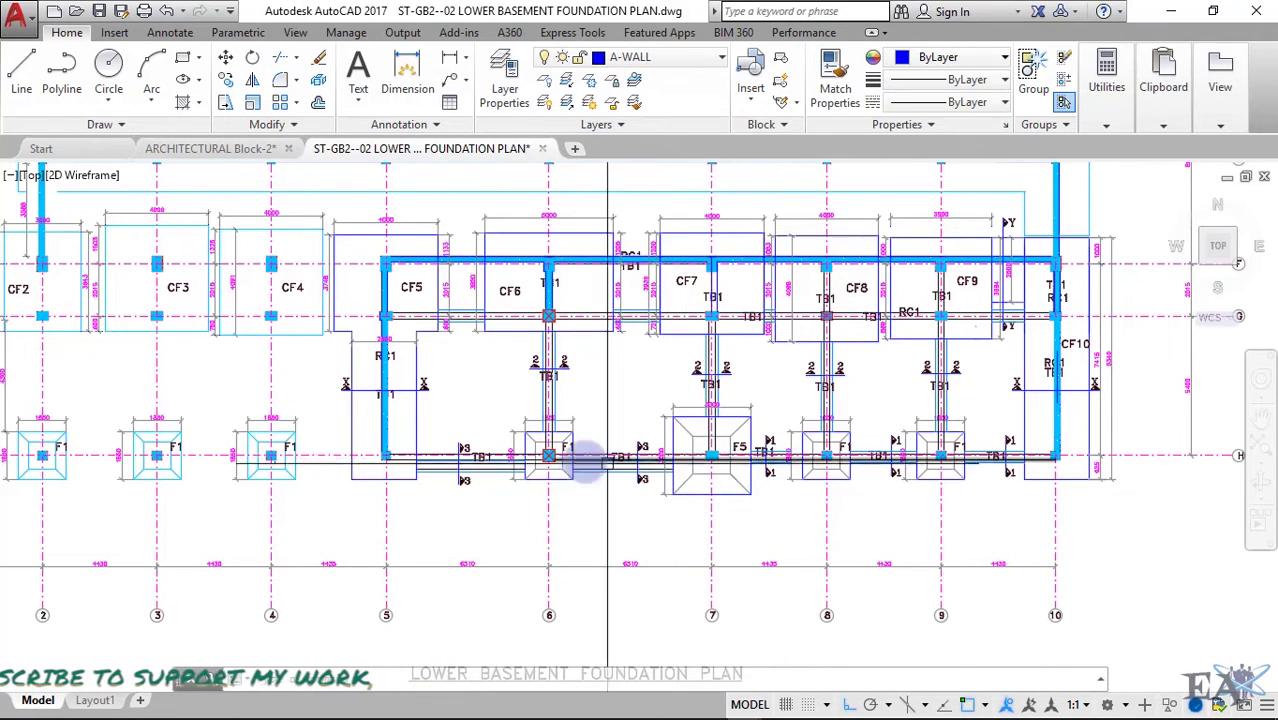
scroll(571, 454, "up", 4)
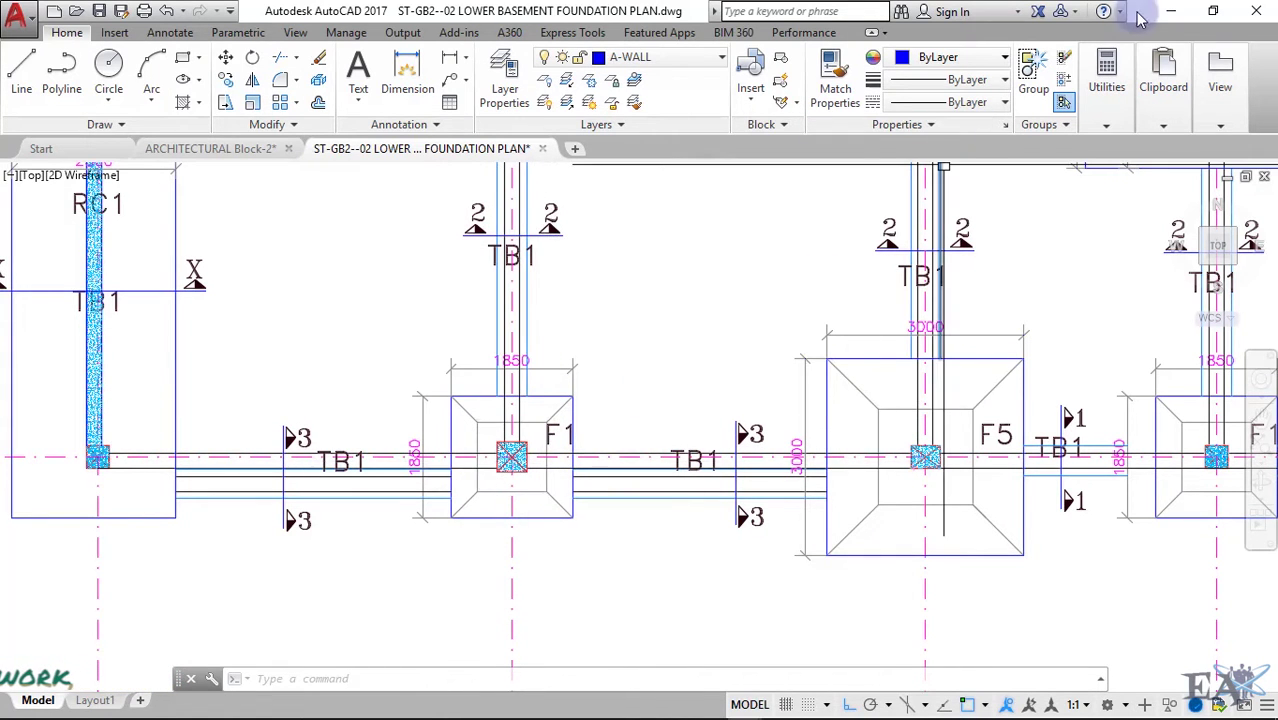
Open ST-GB2--03FOUNDATION AND TIE BEAM DETAIL from the Structural folder and read the isolated column footing table's sizes, depths and reinforcement.
left_click(1178, 9)
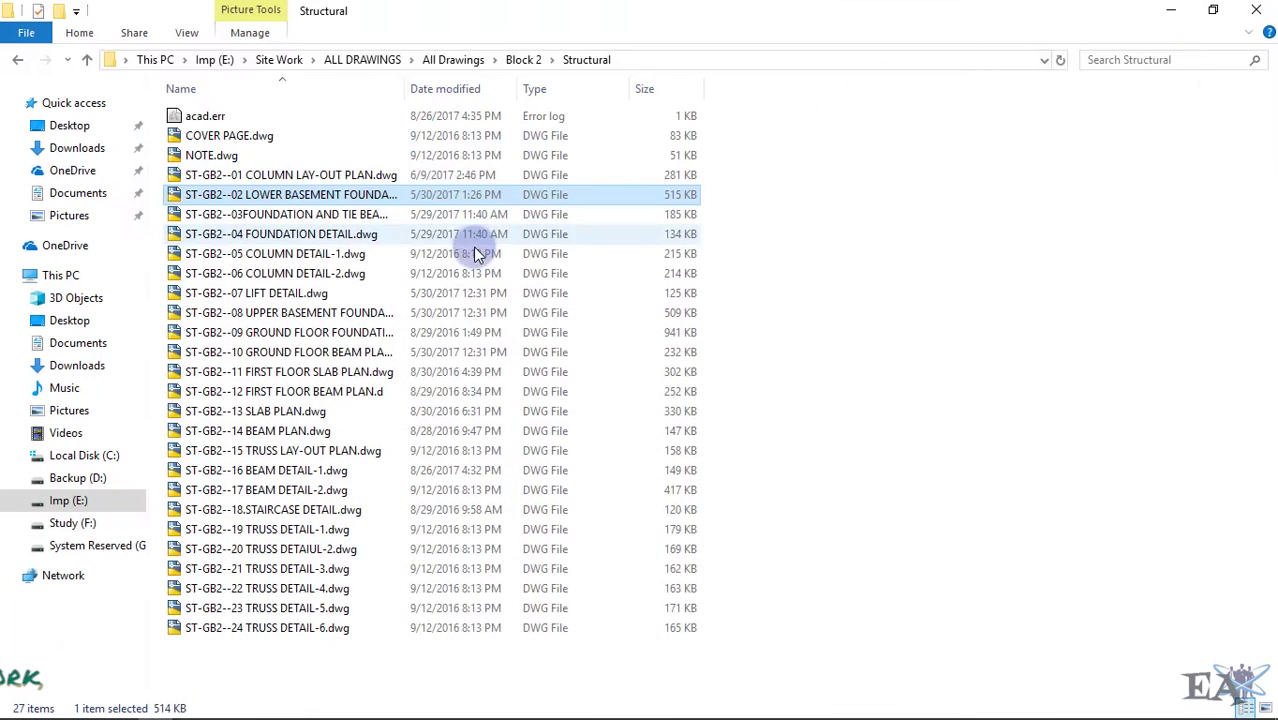
double_click(348, 218)
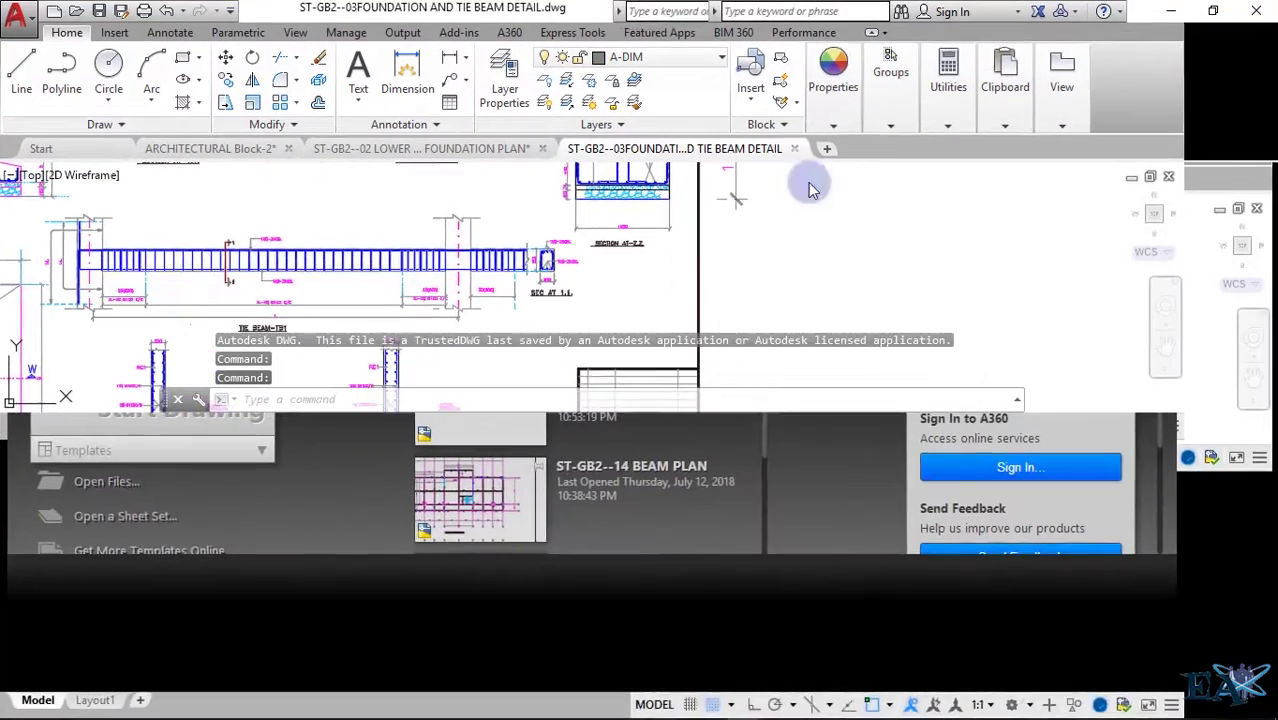
scroll(598, 383, "down", 5)
scroll(633, 456, "up", 8)
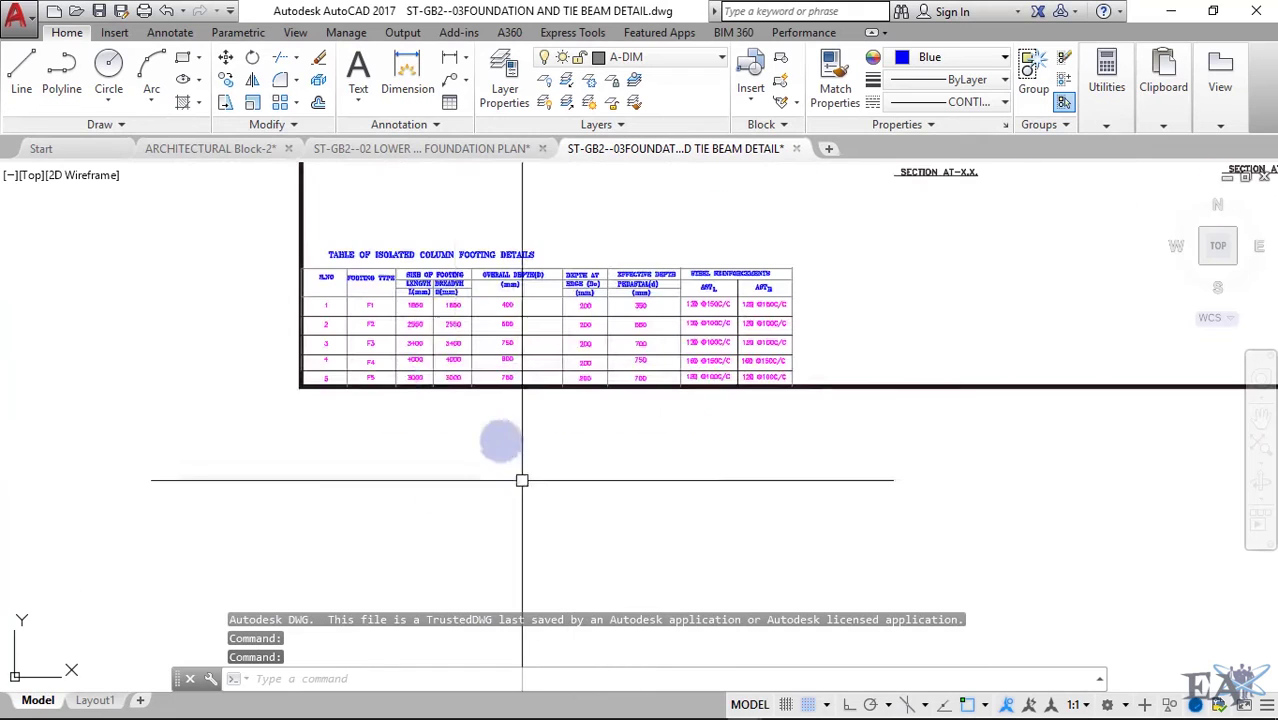
scroll(447, 427, "down", 2)
scroll(405, 400, "up", 5)
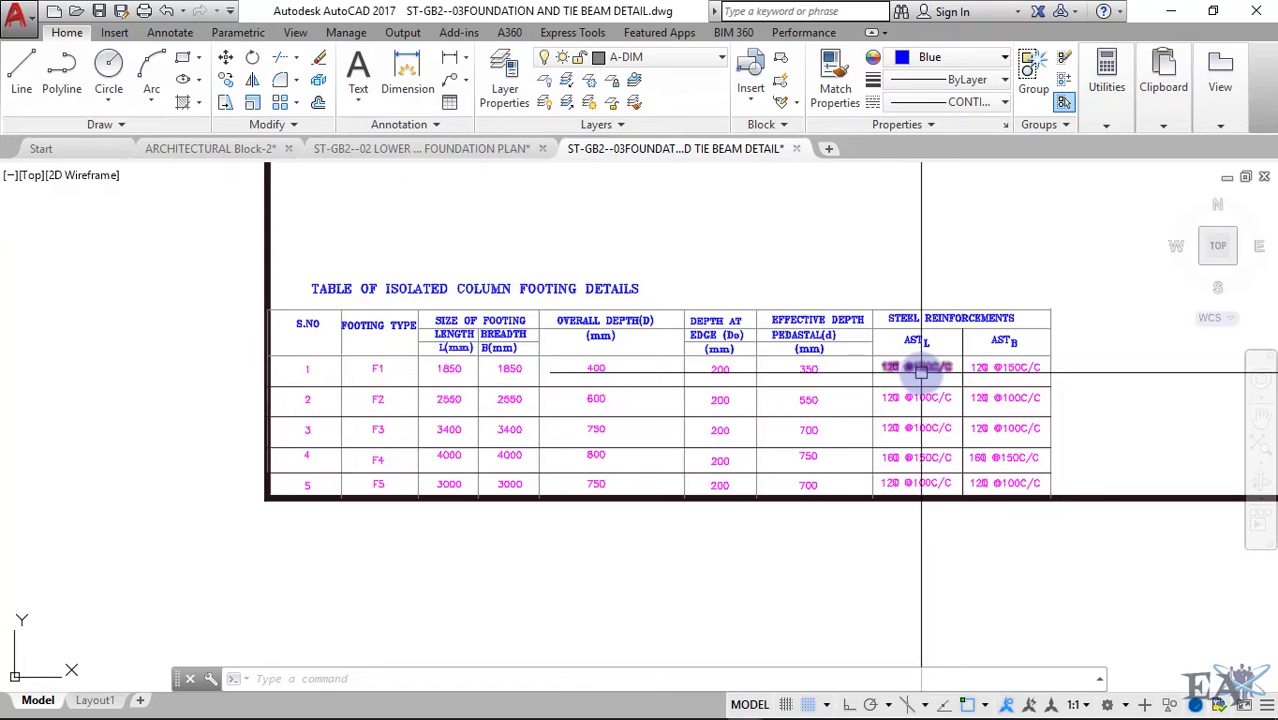
scroll(920, 371, "up", 2)
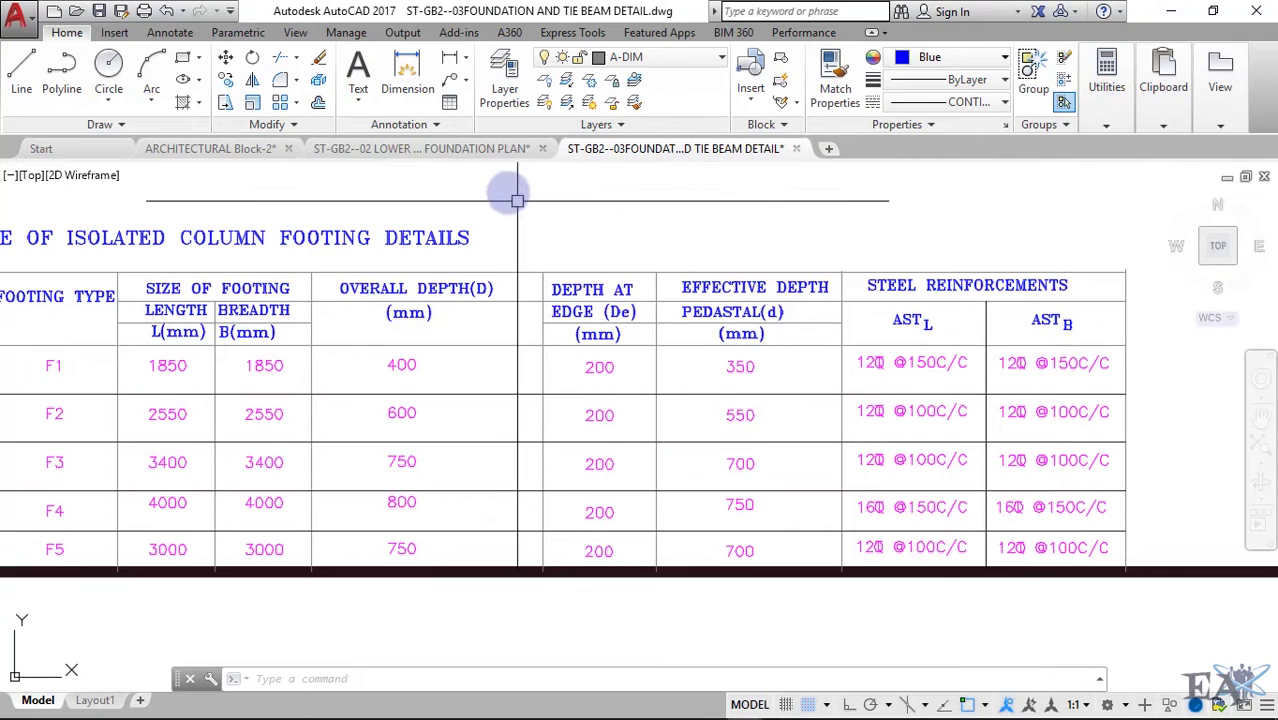
Return to the lower basement foundation plan and review its footing layout and the whole sheet.
left_click(240, 150)
left_click(425, 148)
scroll(616, 383, "down", 5)
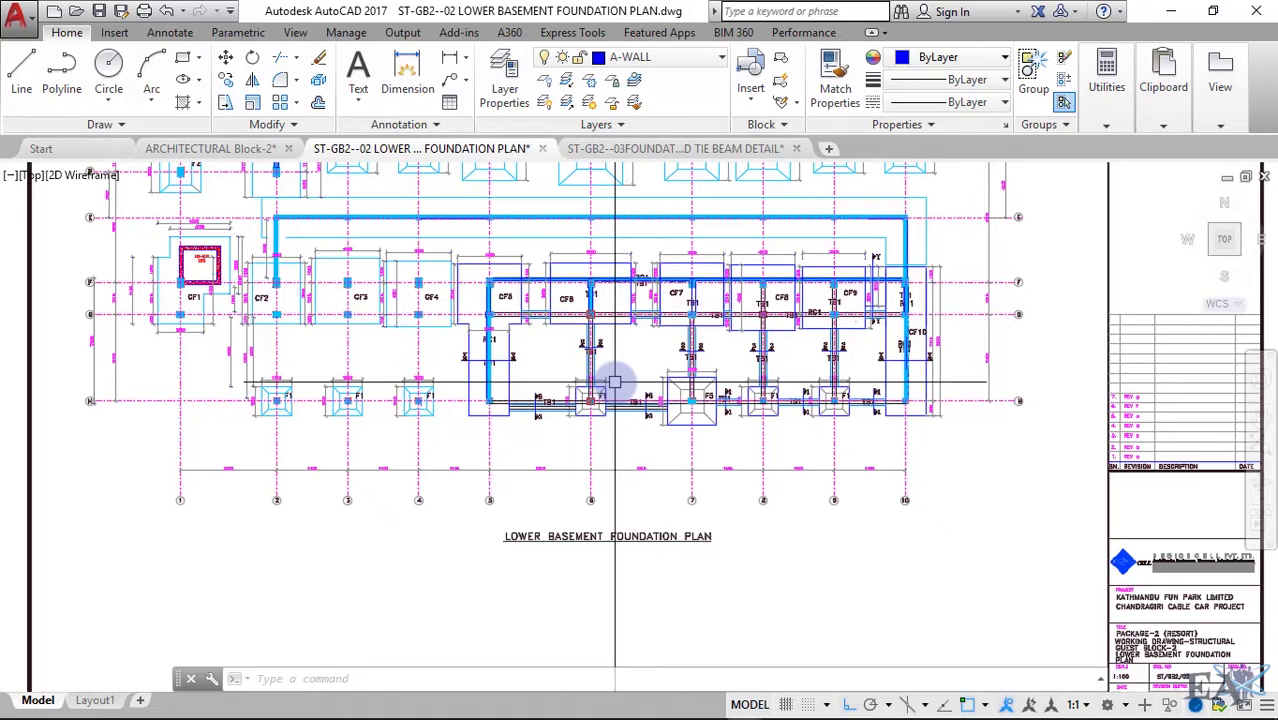
scroll(613, 381, "down", 6)
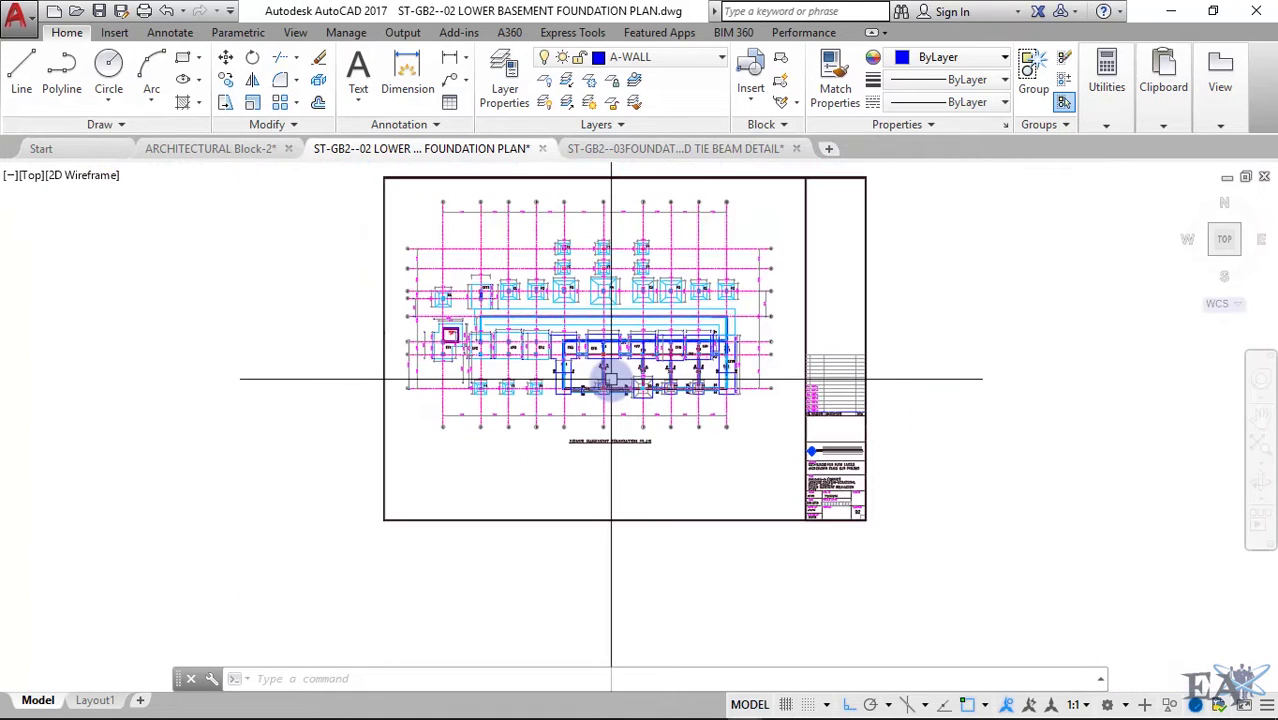
left_click(665, 323)
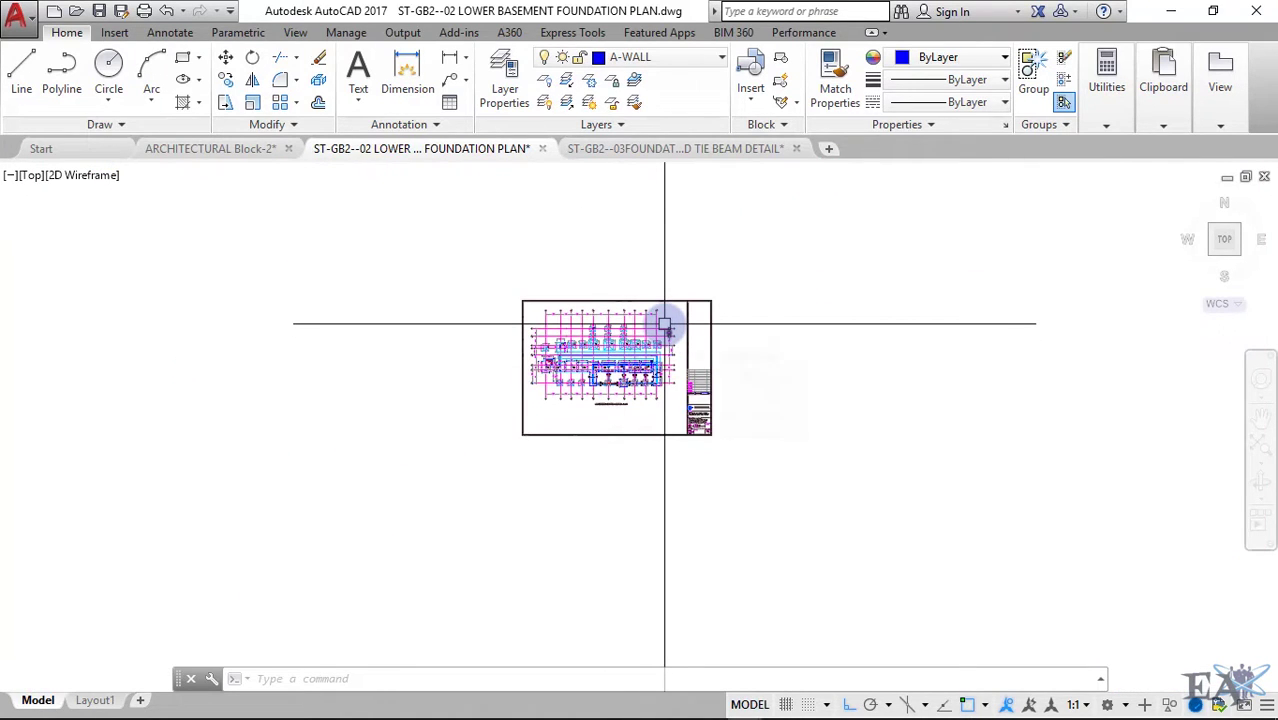
mouse_move(665, 323)
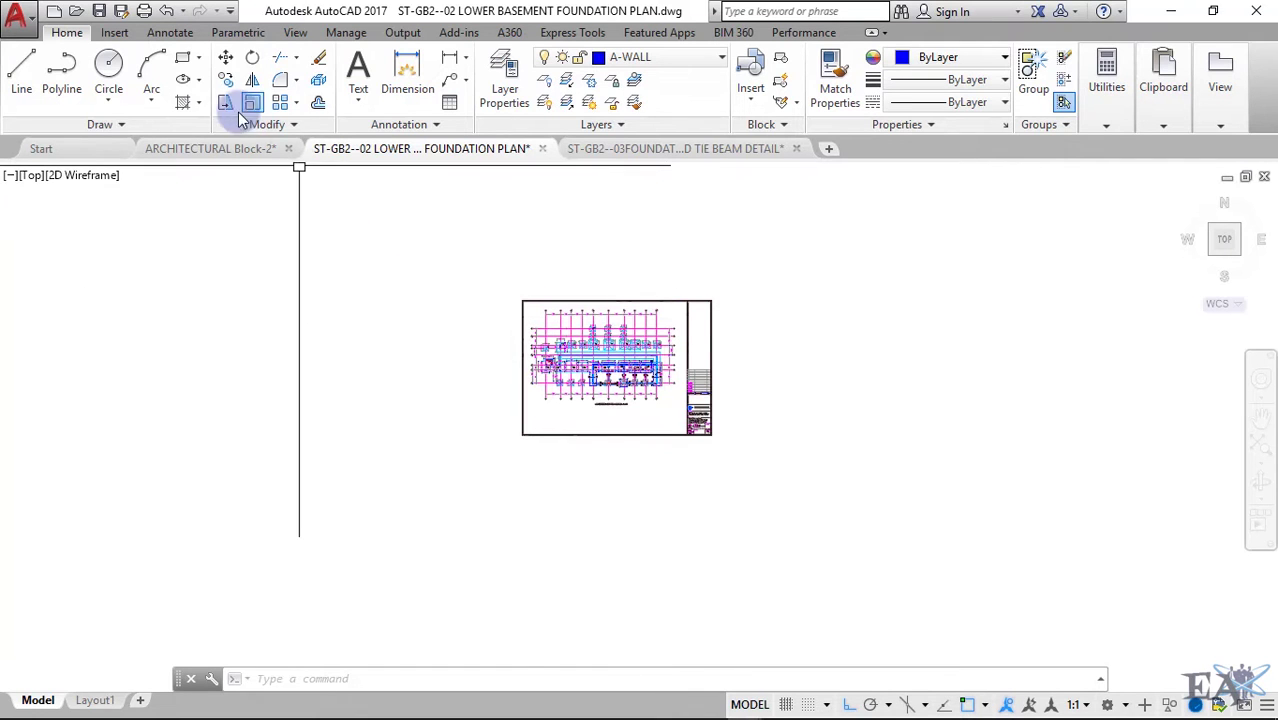
Cross-check the architectural basement floor plans against the foundation plan sheet and the isolated column footing table.
left_click(235, 150)
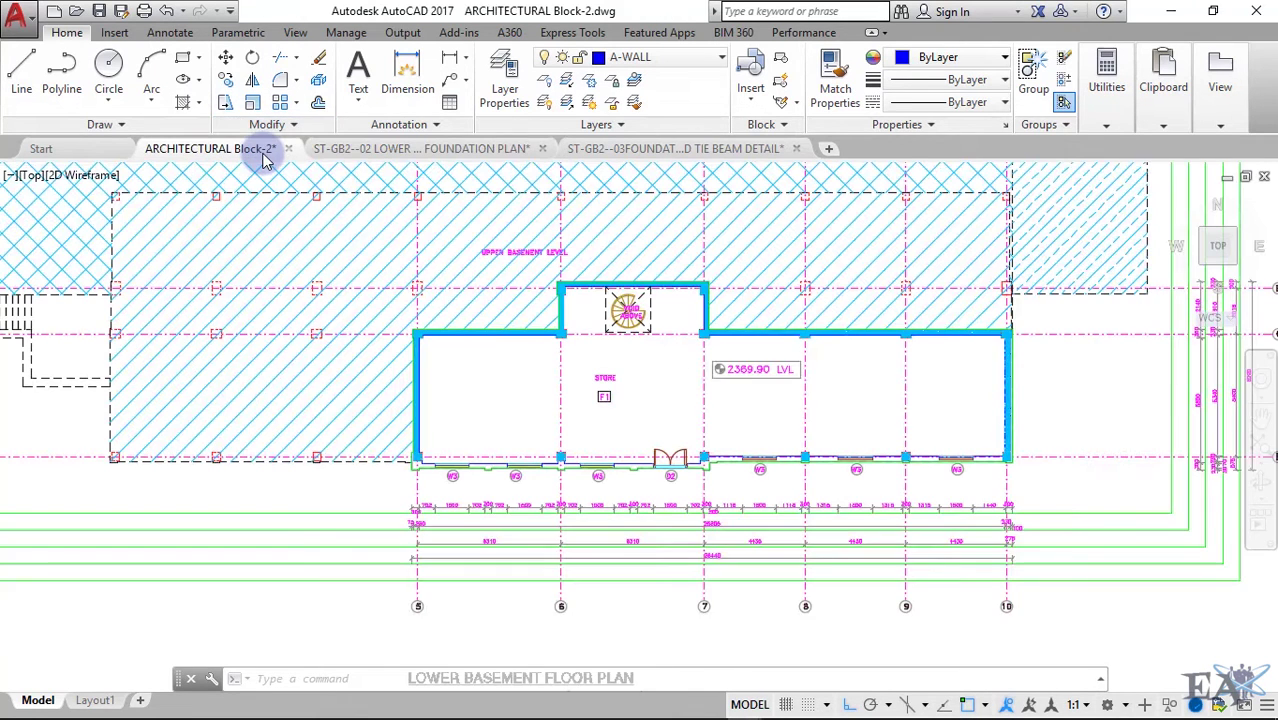
scroll(265, 394, "down", 5)
left_click(472, 155)
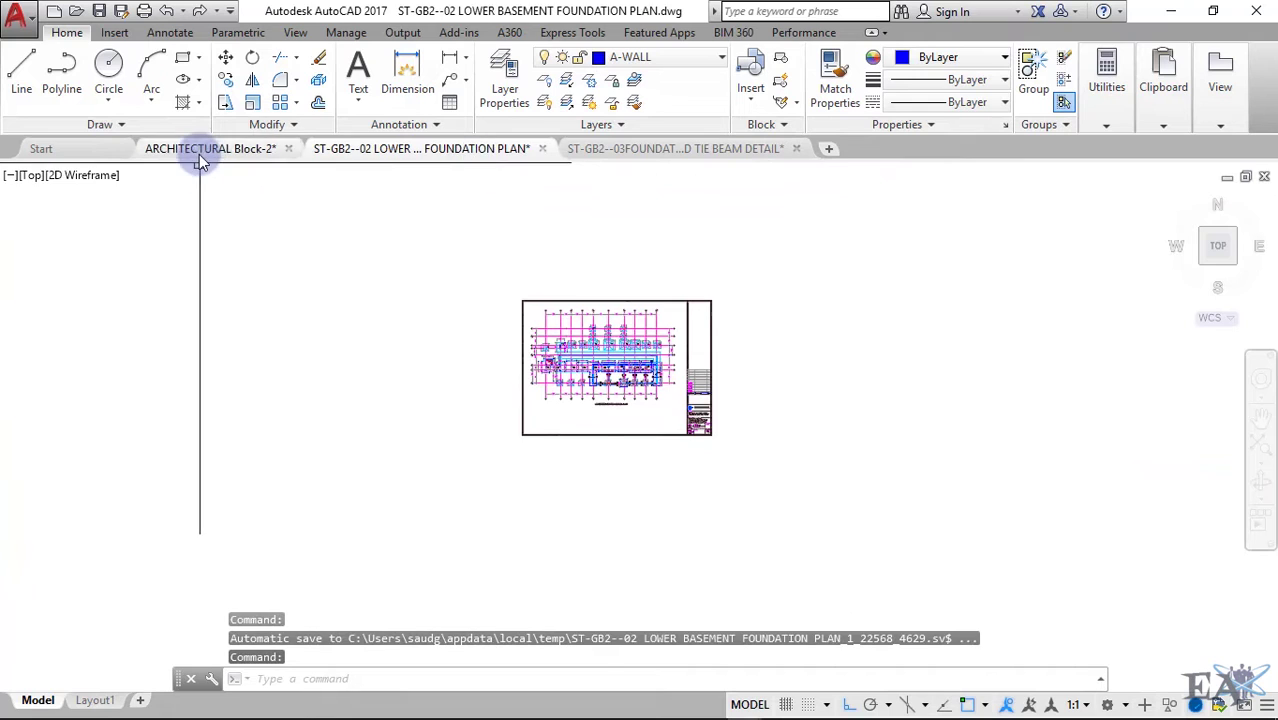
left_click(205, 148)
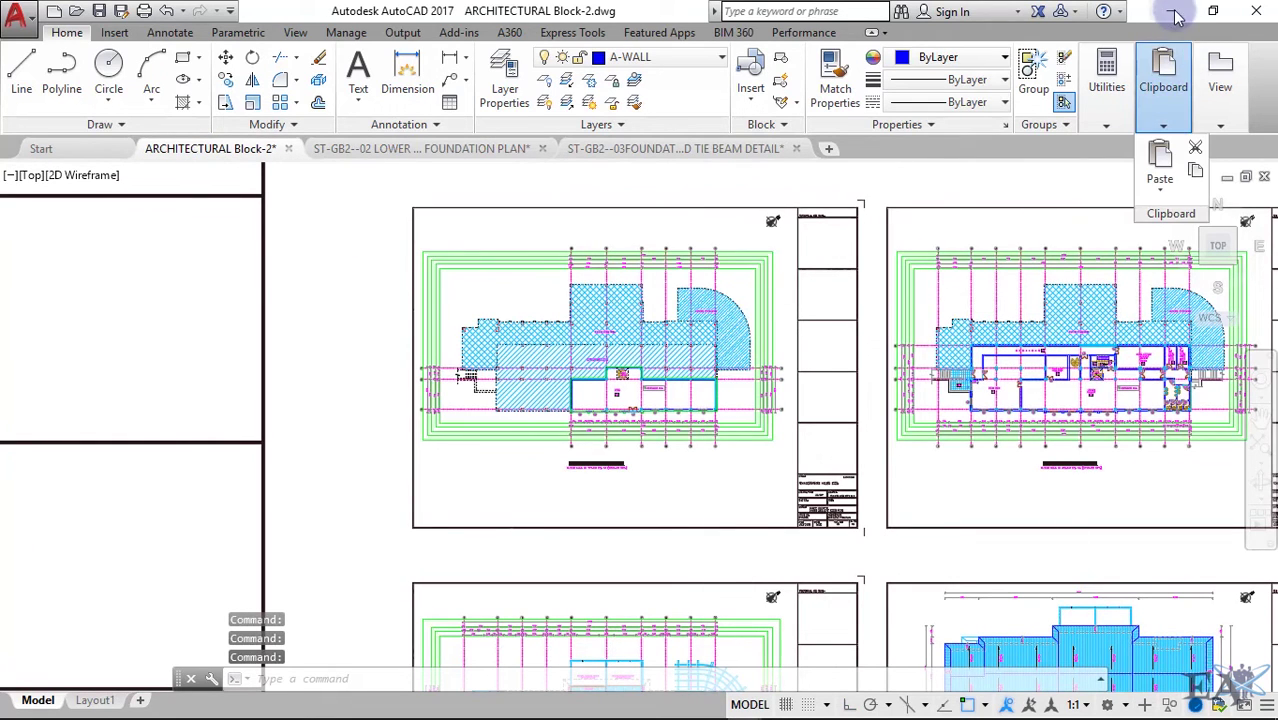
left_click(643, 150)
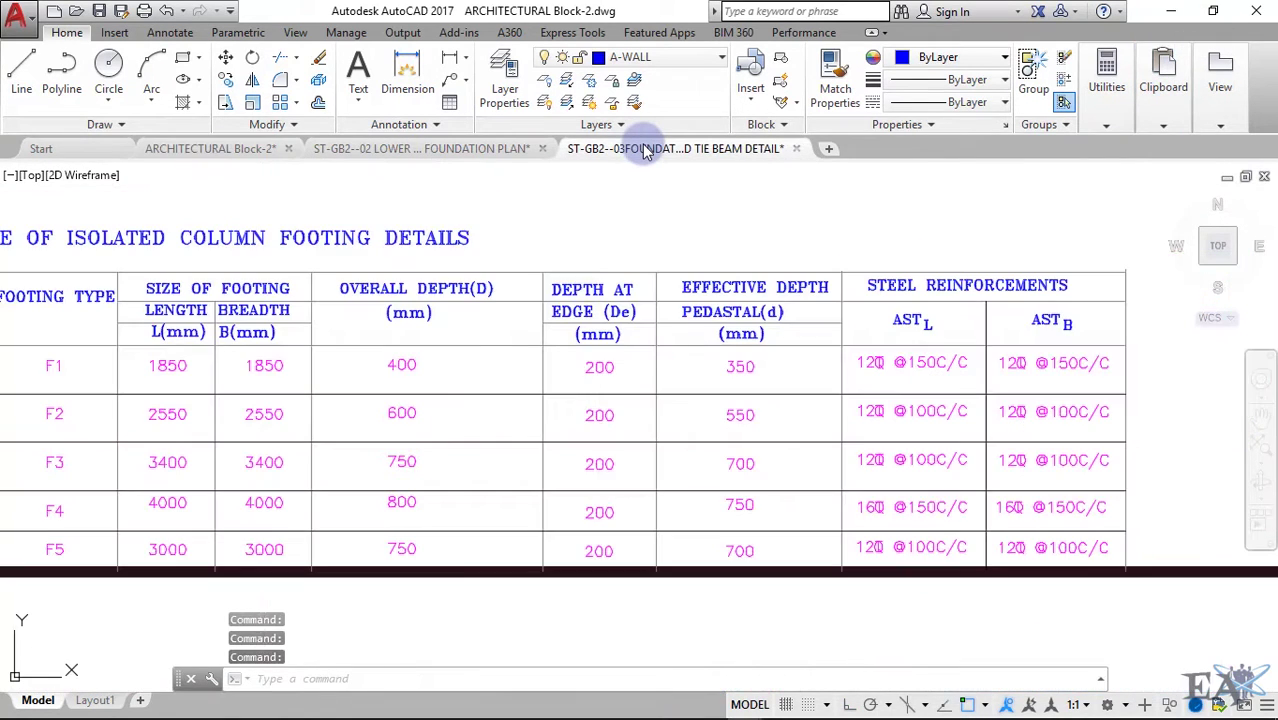
scroll(647, 347, "down", 3)
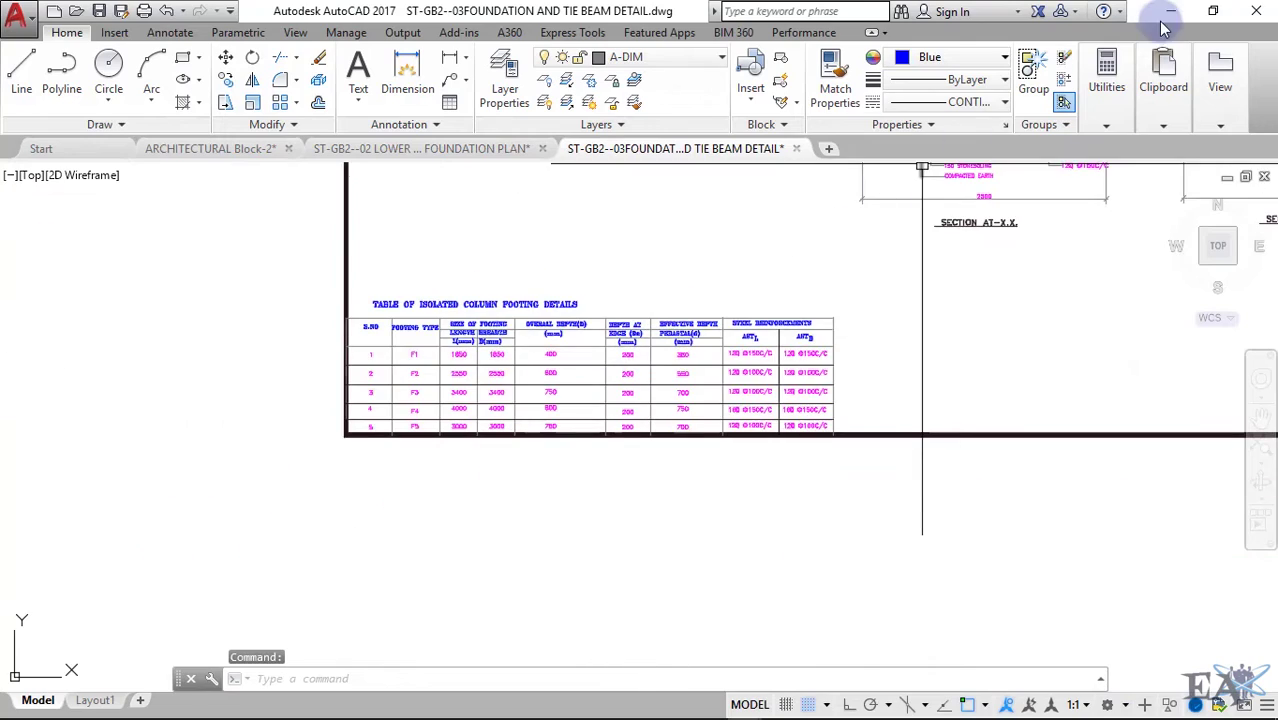